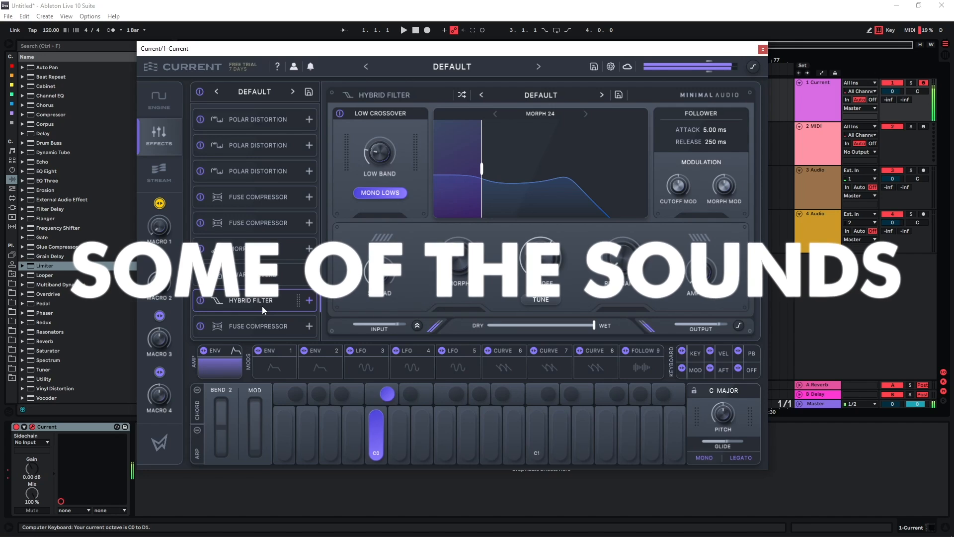
Move oscillator A's wavetable position to the sine wave and modulate its pitch with Curve 6.
{"action": "left_click", "coordinate": [159, 101]}
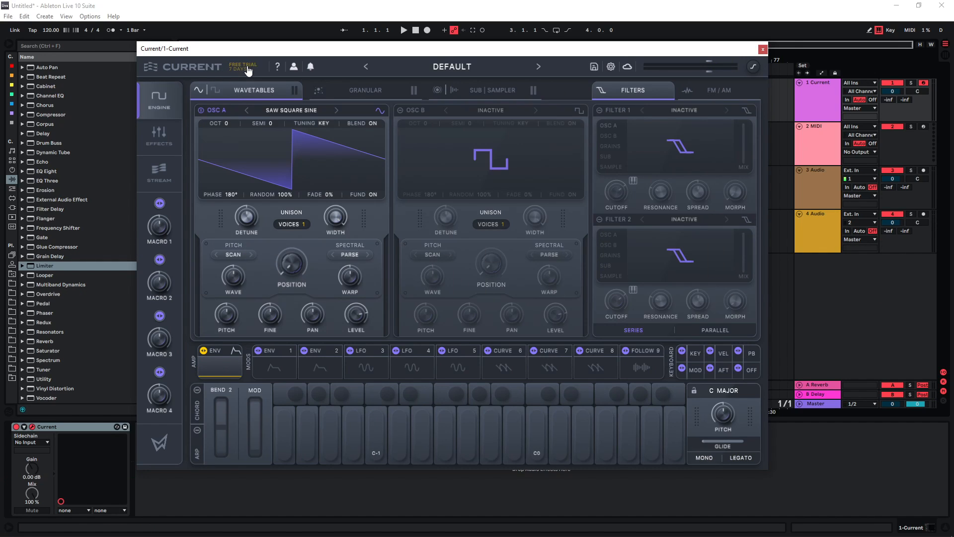
{"action": "mouse_move", "coordinate": [288, 139]}
{"action": "left_click", "coordinate": [490, 375]}
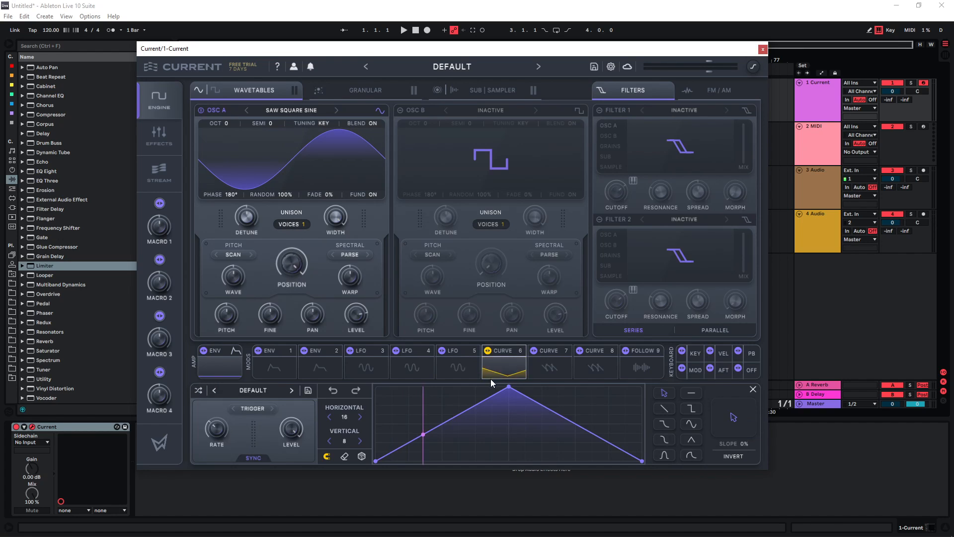
{"action": "mouse_move", "coordinate": [209, 308]}
{"action": "left_click_drag", "start_coordinate": [210, 306], "coordinate": [207, 291]}
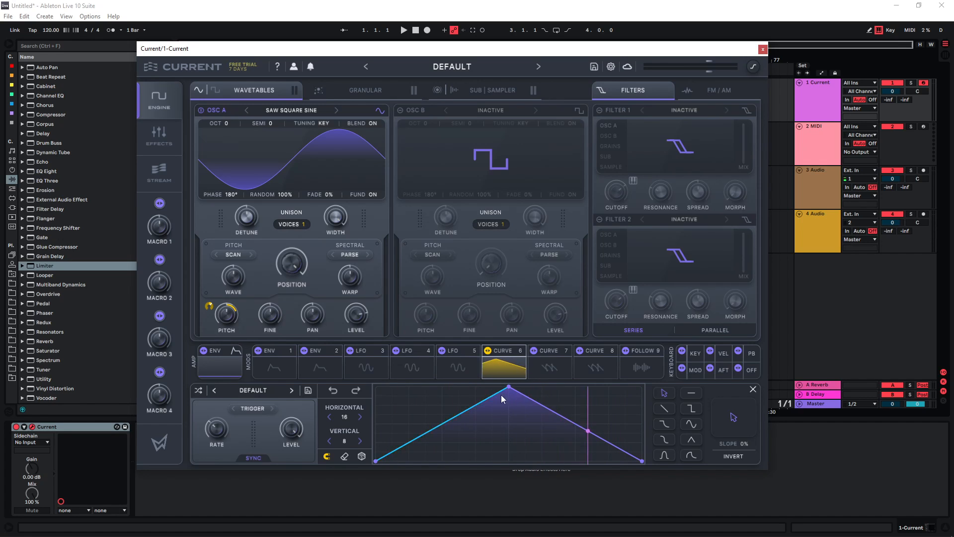
Reshape Curve 6 into a gently curved ramp falling from maximum to zero and set it to One-Shot mode.
{"action": "left_click_drag", "start_coordinate": [501, 395], "coordinate": [506, 451]}
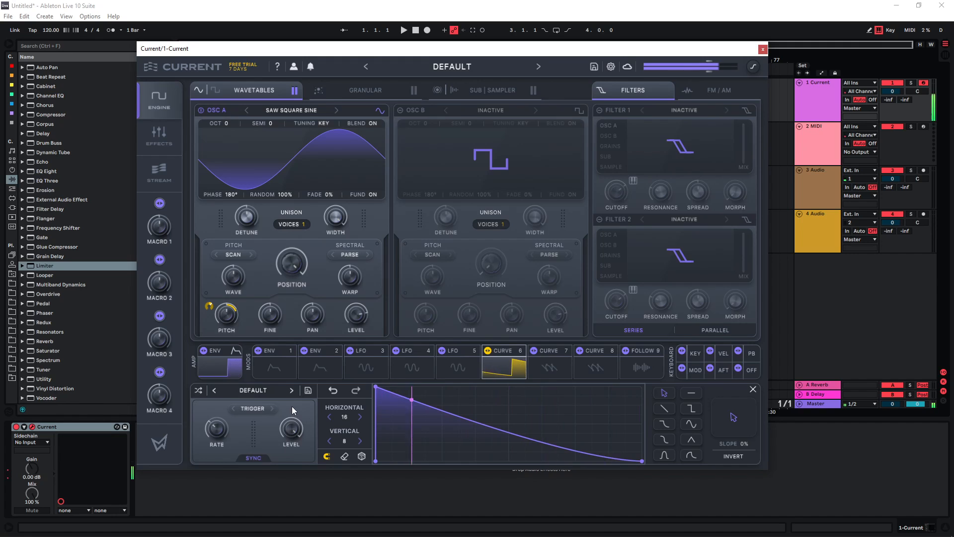
{"action": "left_click", "coordinate": [253, 408]}
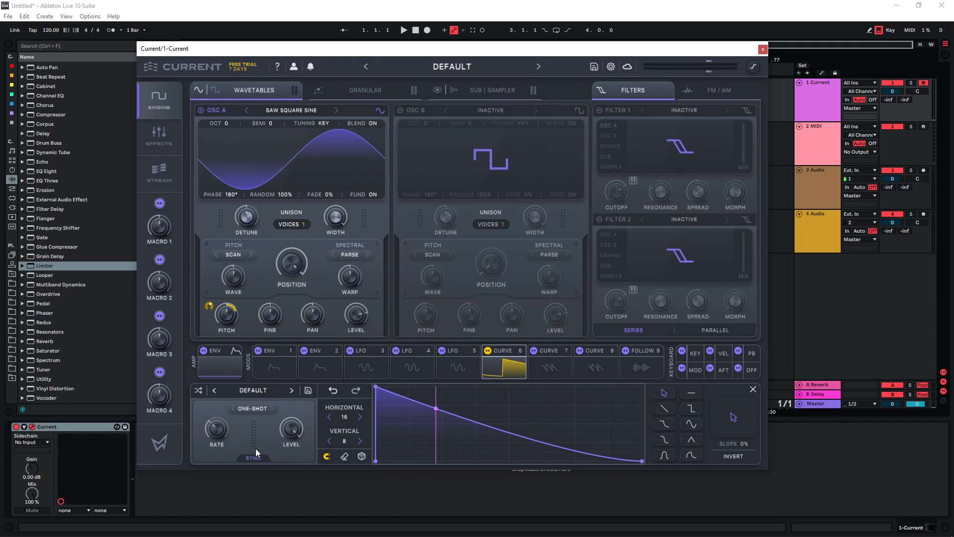
{"action": "left_click", "coordinate": [255, 449]}
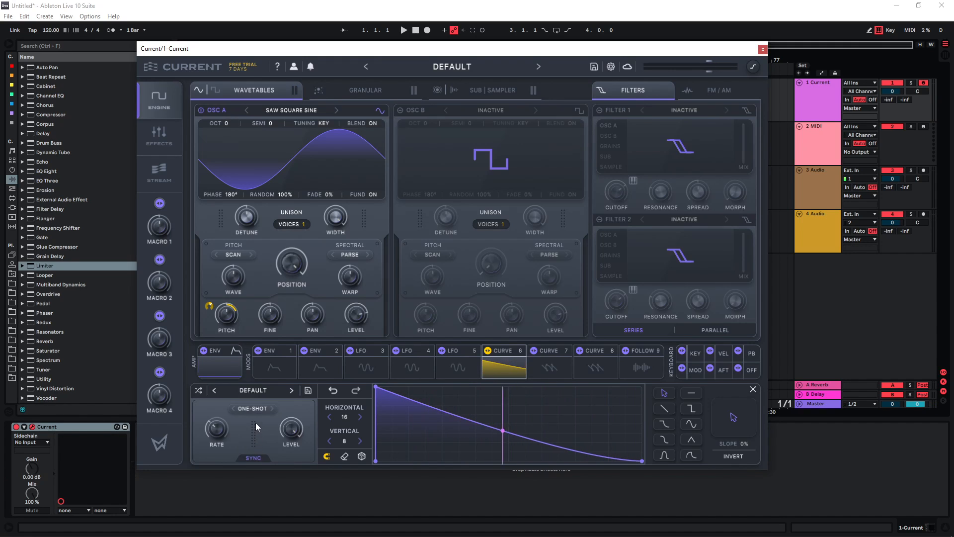
Enable oscillator B with 3 unison voices, modulate its pitch with Curve 6, and play a note to hear it.
{"action": "left_click", "coordinate": [399, 110]}
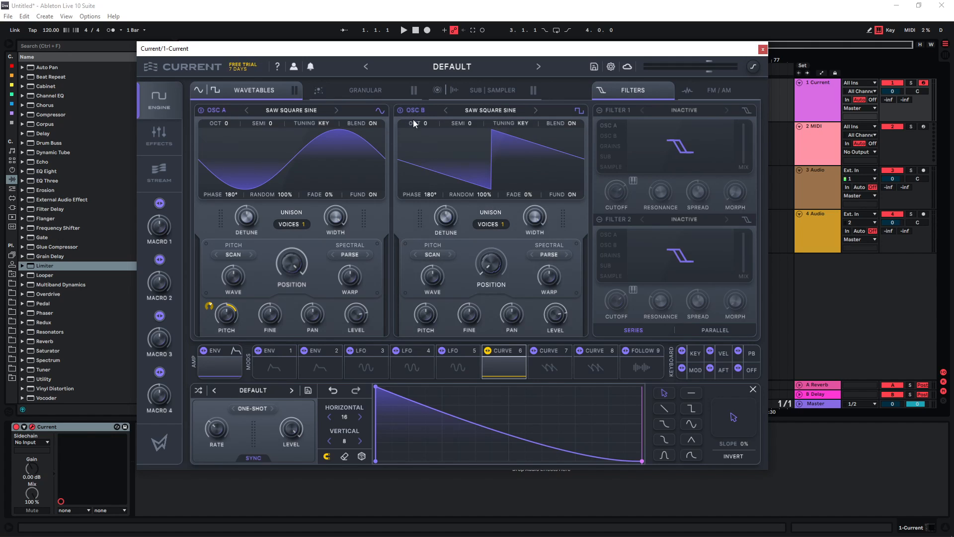
{"action": "left_click_drag", "start_coordinate": [504, 227], "coordinate": [503, 218]}
{"action": "key", "text": "a"}
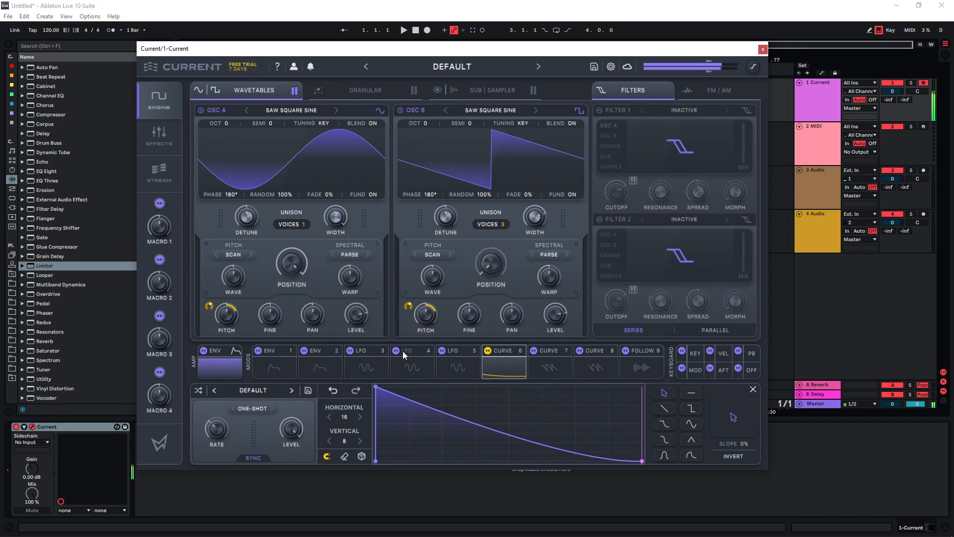
Add a Polar Distortion in the first effect slot with the Brighten Up preset and compare the sound with it bypassed.
{"action": "left_click", "coordinate": [159, 134]}
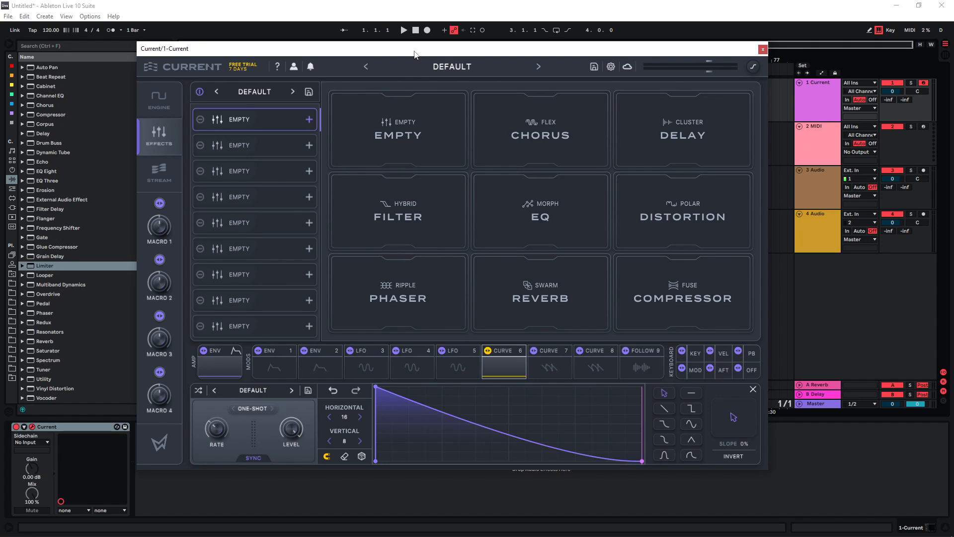
{"action": "left_click", "coordinate": [621, 204]}
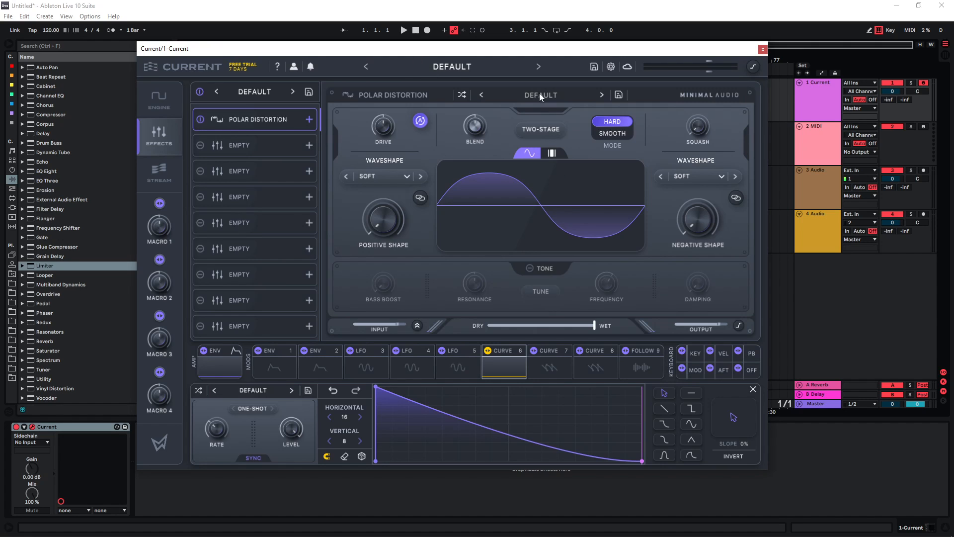
{"action": "left_click", "coordinate": [540, 96]}
{"action": "left_click", "coordinate": [601, 95]}
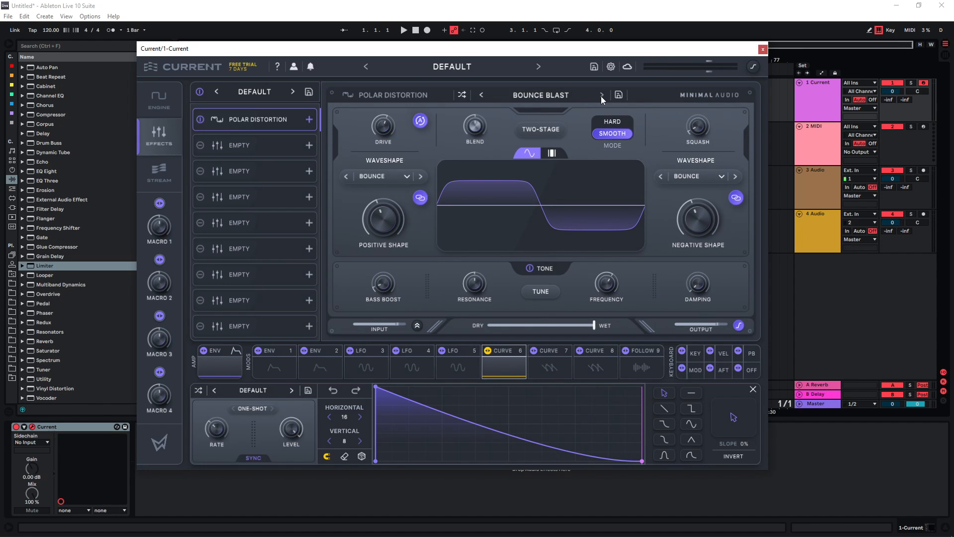
{"action": "left_click", "coordinate": [602, 95]}
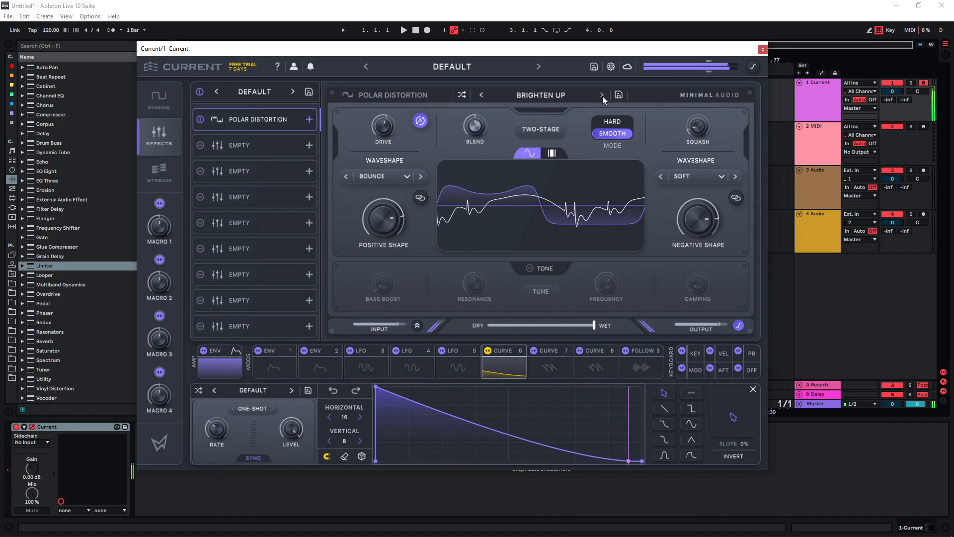
{"action": "left_click", "coordinate": [200, 120]}
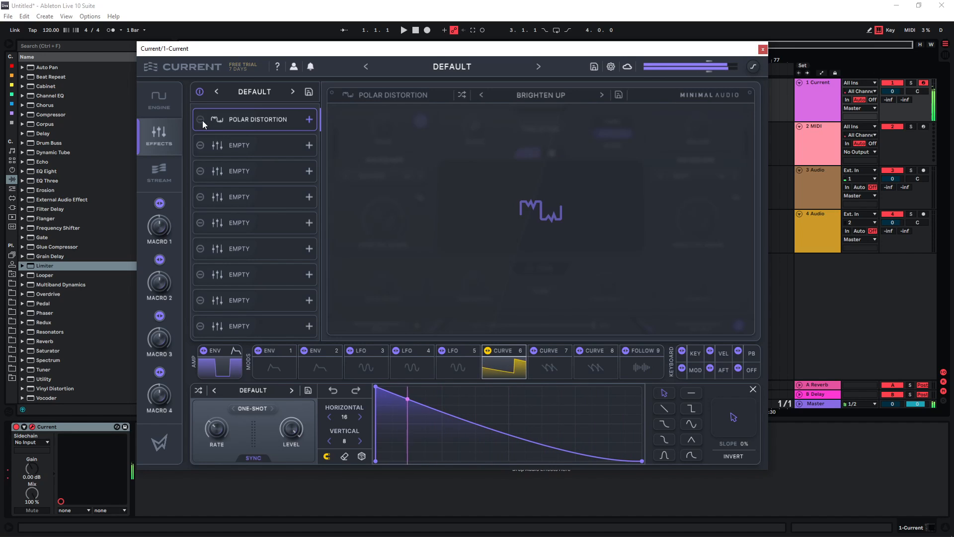
{"action": "left_click", "coordinate": [200, 120]}
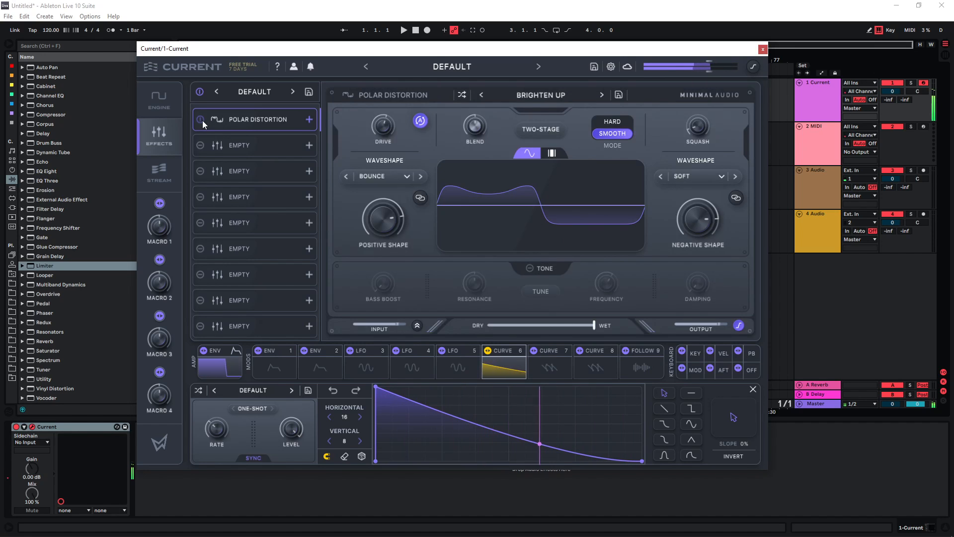
Add a Polar Distortion in the second effect slot with the Hard Vertices preset and compare the sound with it bypassed.
{"action": "left_click", "coordinate": [254, 144]}
{"action": "left_click", "coordinate": [641, 216]}
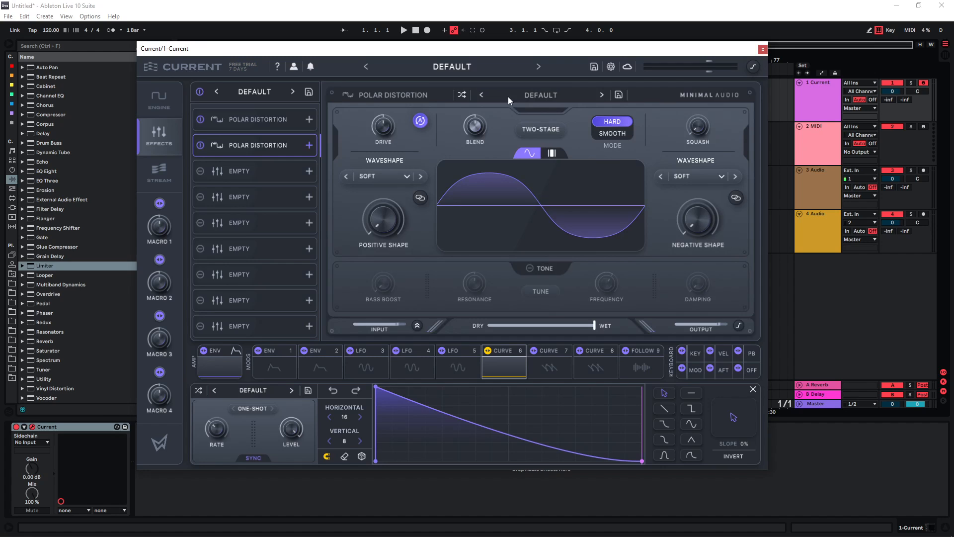
{"action": "left_click", "coordinate": [534, 95]}
{"action": "mouse_move", "coordinate": [536, 112]}
{"action": "left_click", "coordinate": [676, 176]}
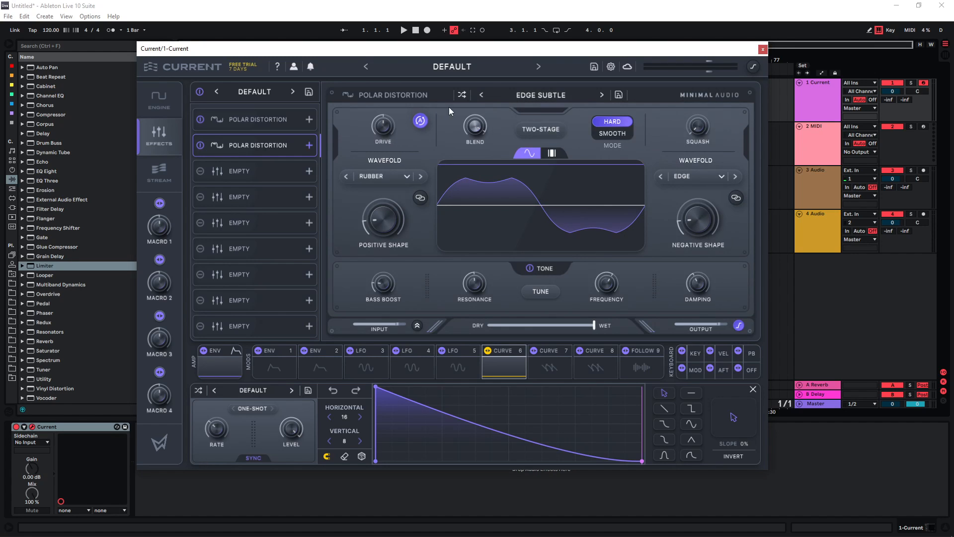
{"action": "left_click", "coordinate": [601, 96]}
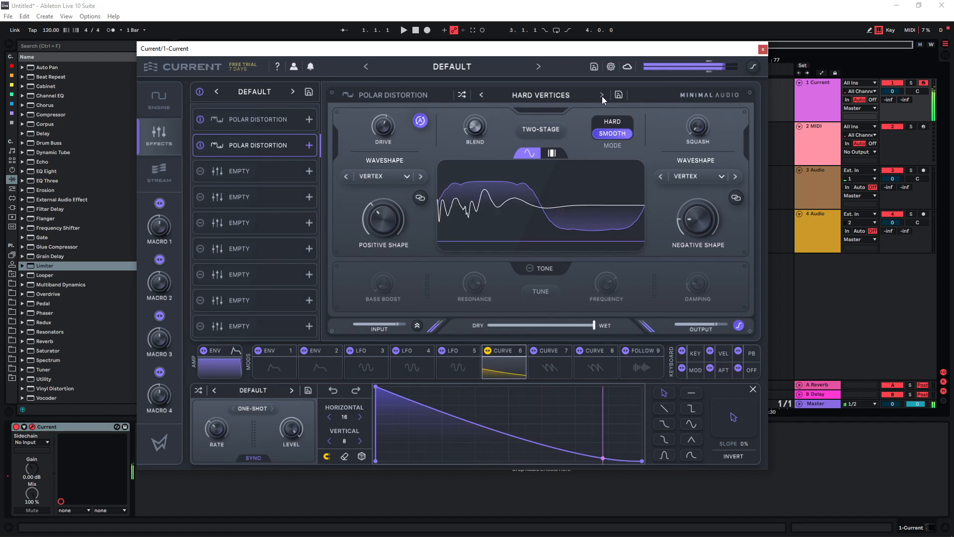
{"action": "left_click", "coordinate": [602, 97]}
{"action": "left_click", "coordinate": [481, 95]}
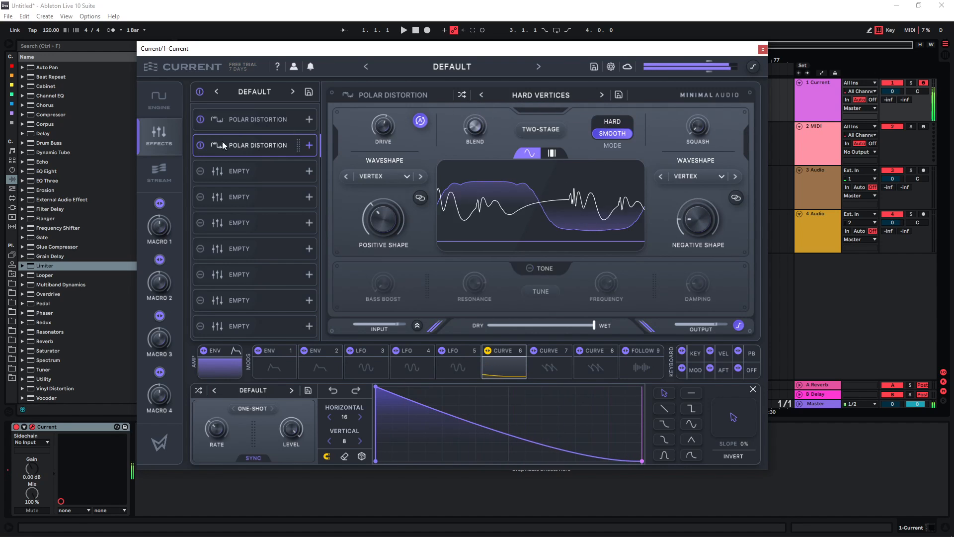
{"action": "left_click", "coordinate": [201, 145]}
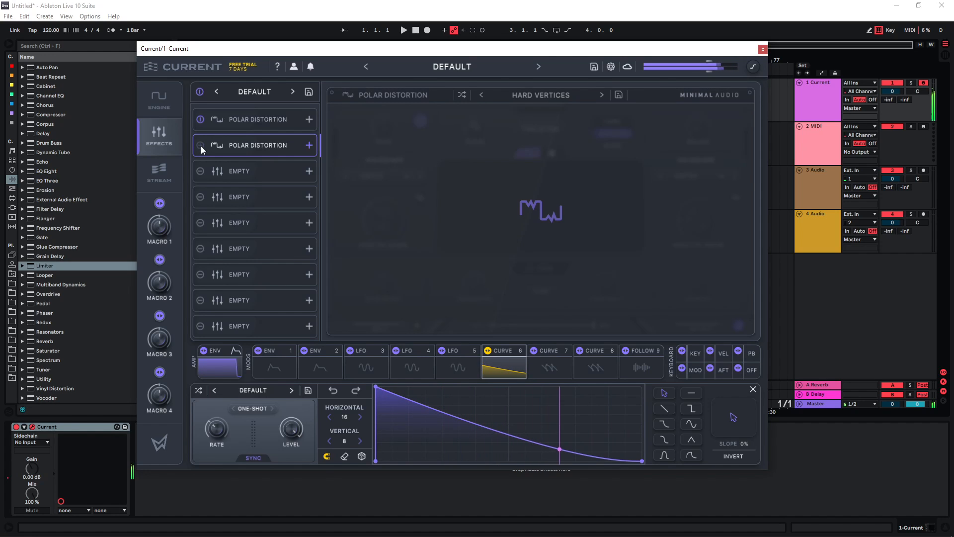
{"action": "left_click", "coordinate": [201, 145]}
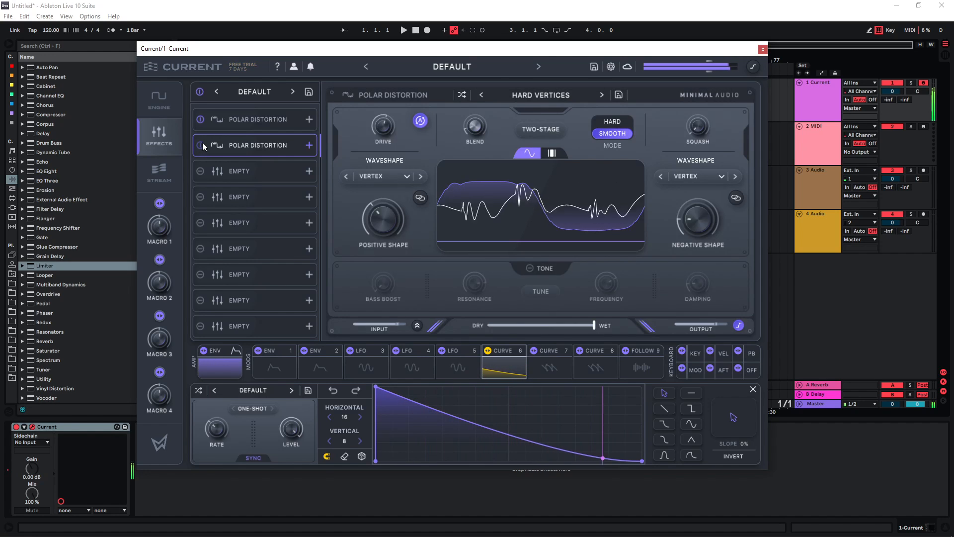
Add a Fuse Compressor in the third effect slot with the Fatty Lows mixing preset and compare the sound with it bypassed.
{"action": "left_click", "coordinate": [242, 171]}
{"action": "left_click", "coordinate": [726, 266]}
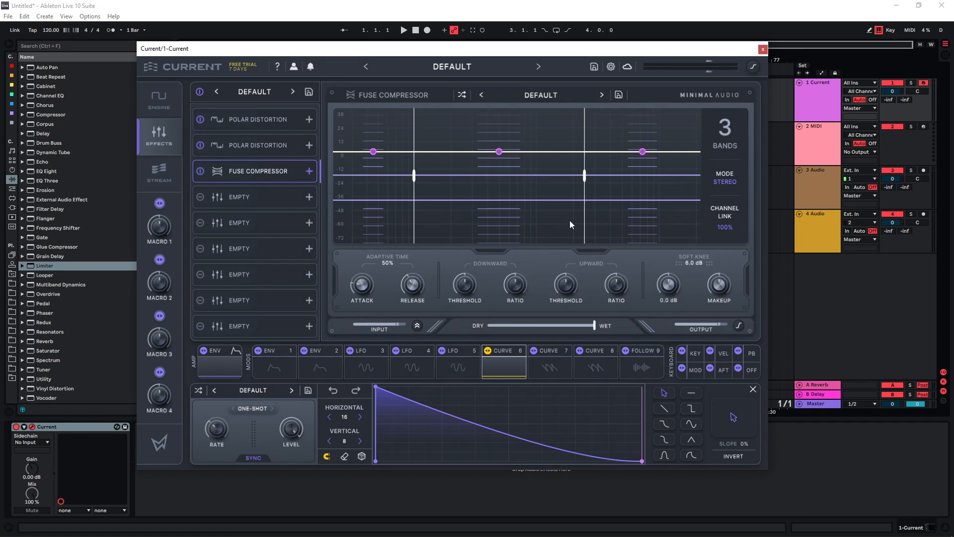
{"action": "left_click", "coordinate": [534, 95]}
{"action": "mouse_move", "coordinate": [555, 111]}
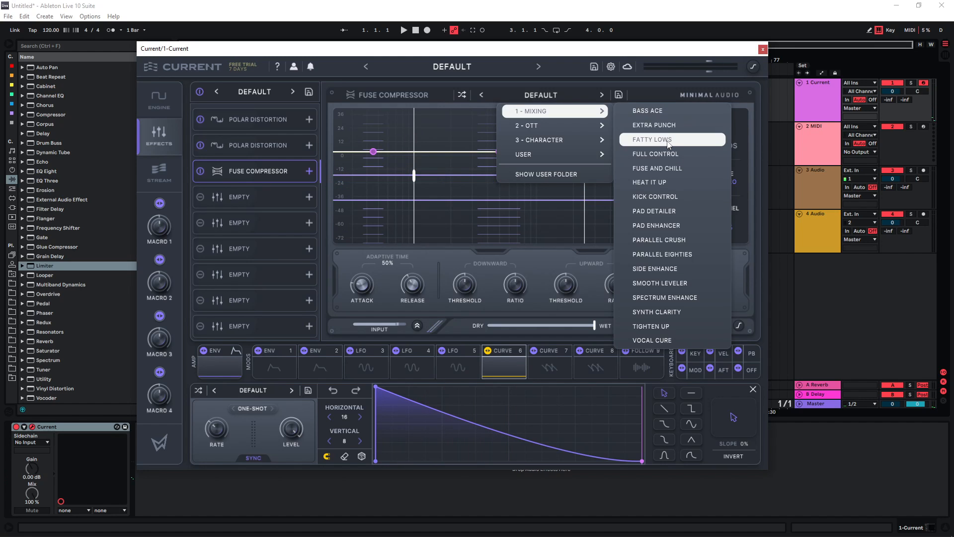
{"action": "left_click", "coordinate": [668, 141]}
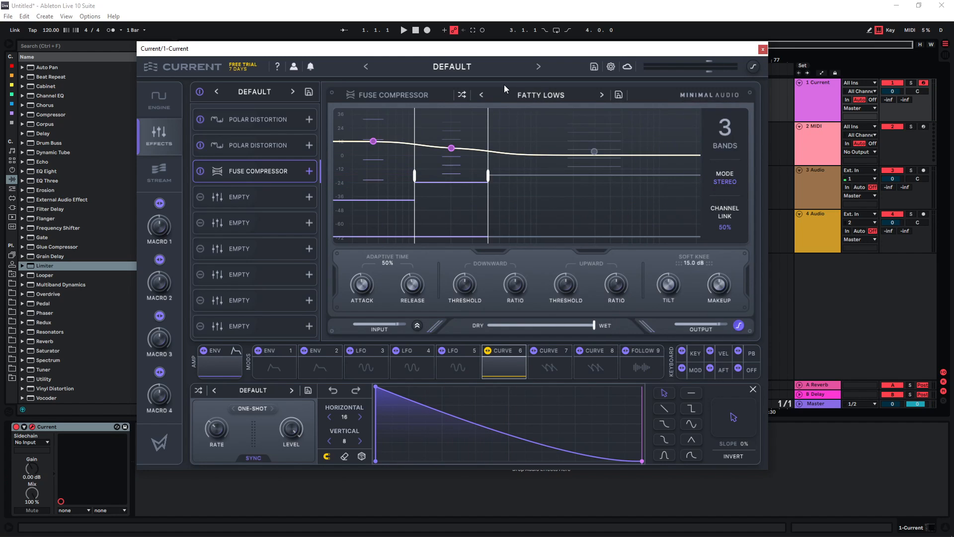
{"action": "key", "text": "a"}
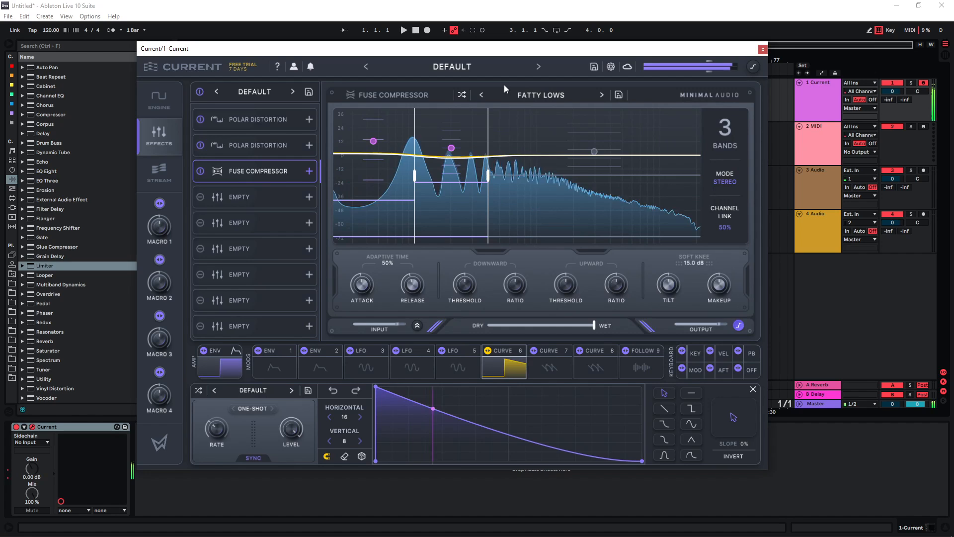
{"action": "left_click", "coordinate": [200, 171]}
{"action": "left_click", "coordinate": [200, 171]}
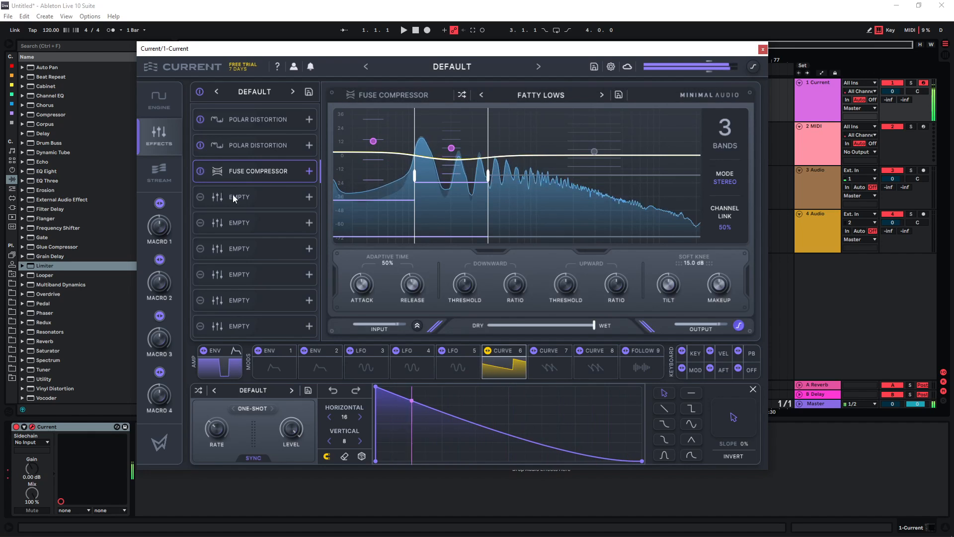
Add a Fuse Compressor in the fourth effect slot, choose the Heat It Up preset, and compare the sound with it bypassed.
{"action": "left_click", "coordinate": [258, 198]}
{"action": "left_click", "coordinate": [694, 299]}
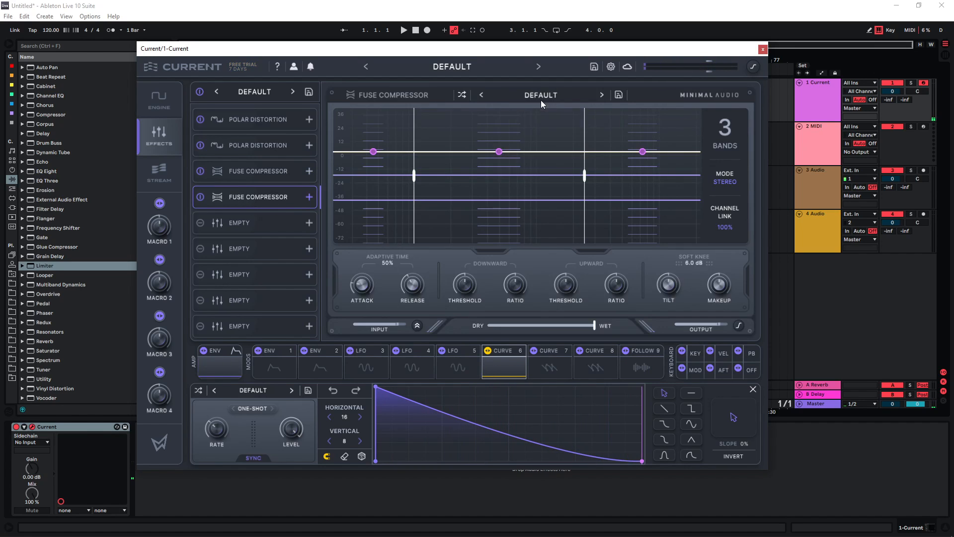
{"action": "left_click", "coordinate": [541, 95]}
{"action": "left_click", "coordinate": [715, 309]}
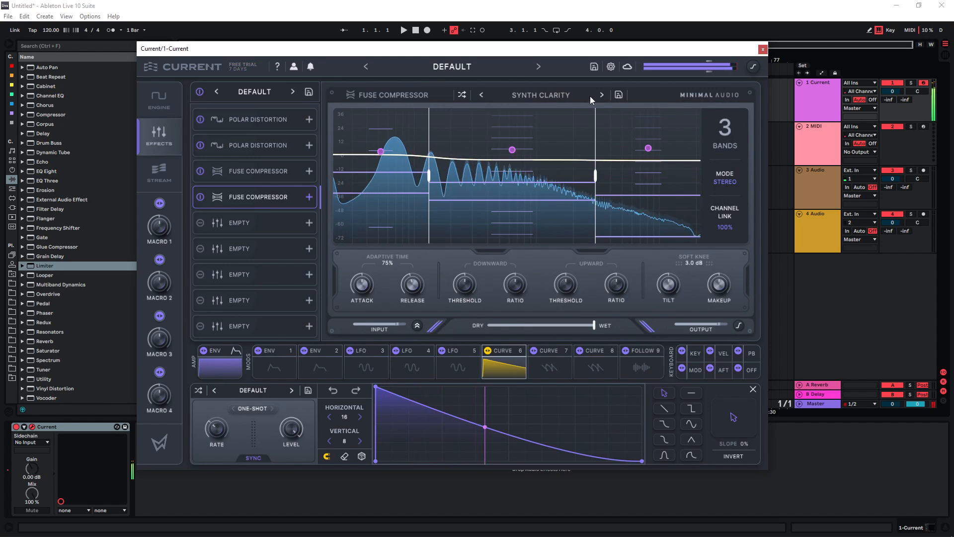
{"action": "left_click", "coordinate": [481, 96]}
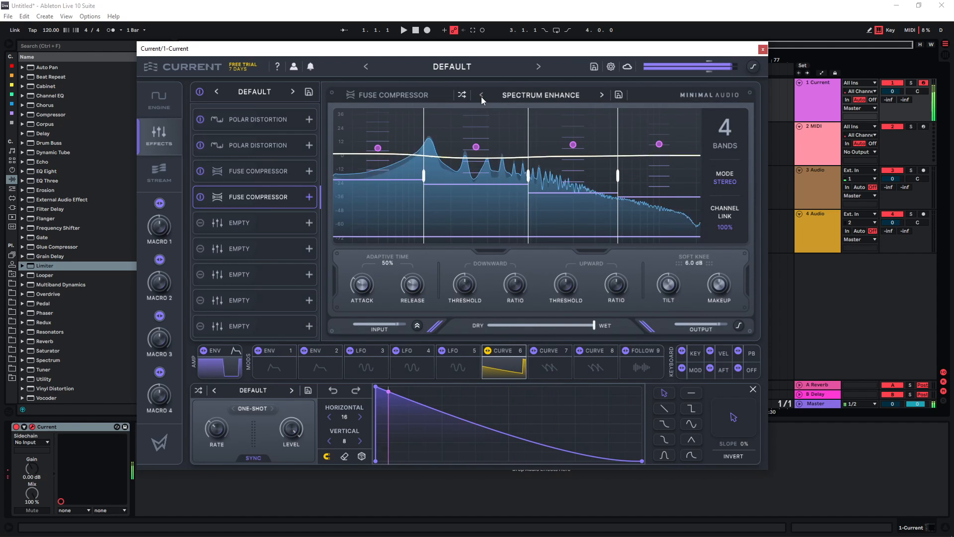
{"action": "left_click", "coordinate": [481, 96]}
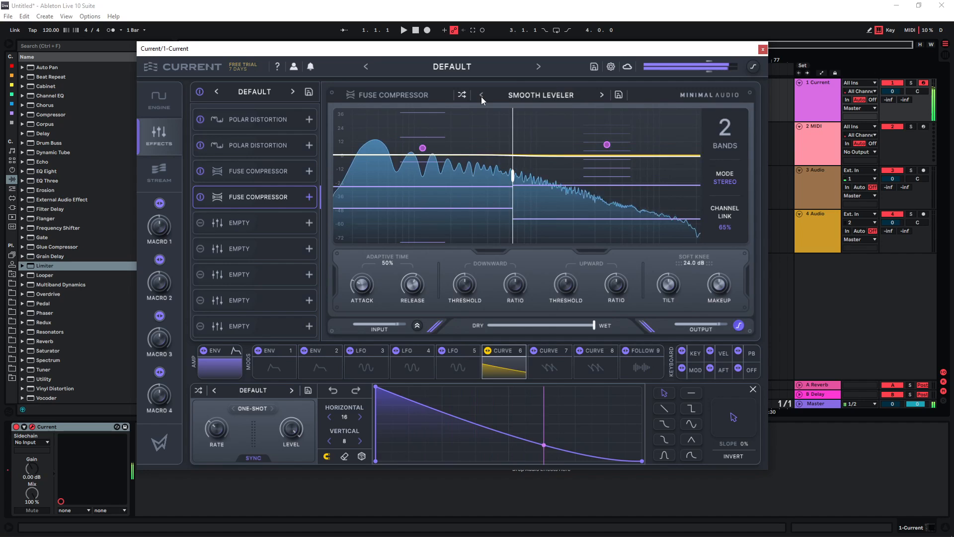
{"action": "left_click", "coordinate": [481, 96]}
{"action": "left_click", "coordinate": [200, 197]}
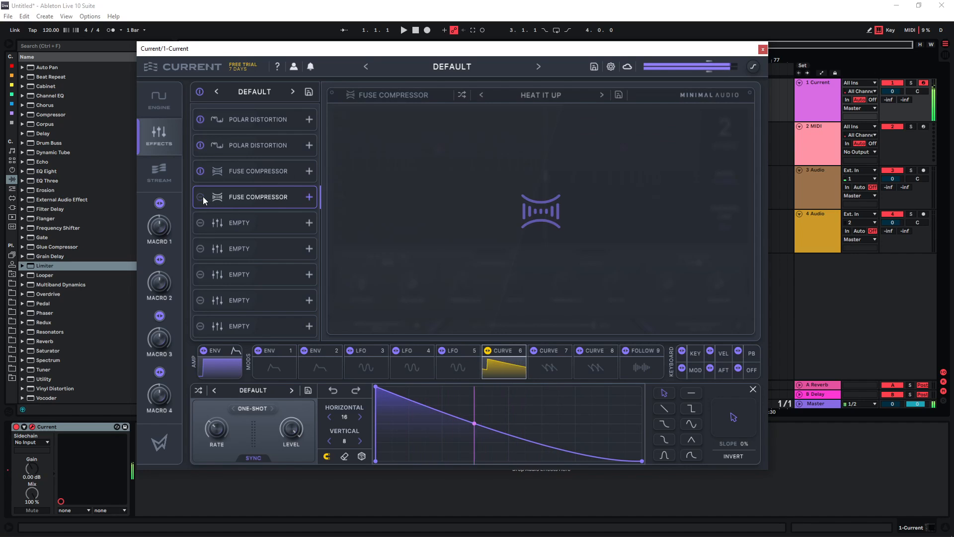
{"action": "left_click", "coordinate": [200, 197]}
Set the amp envelope's attack time to 37.1 ms.
{"action": "left_click", "coordinate": [196, 359]}
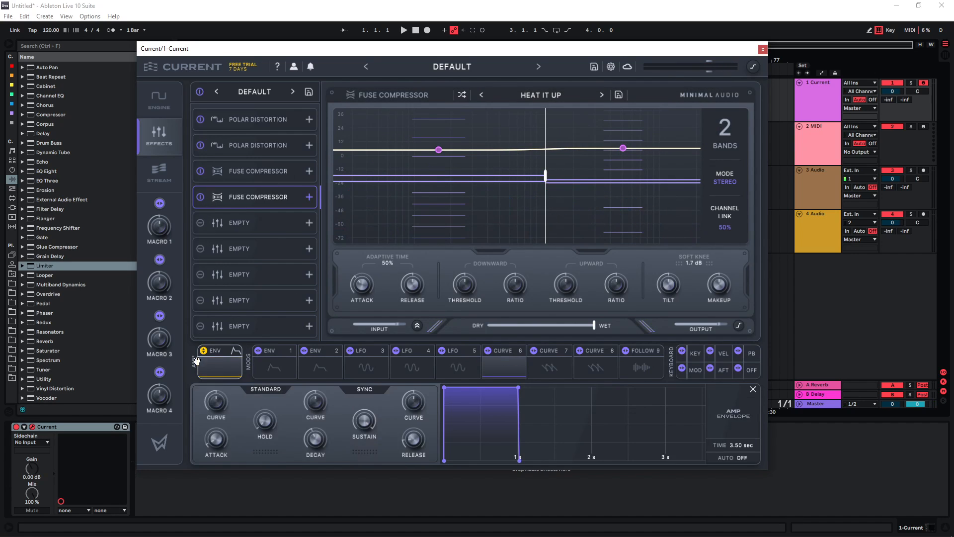
{"action": "left_click_drag", "start_coordinate": [213, 441], "coordinate": [213, 425]}
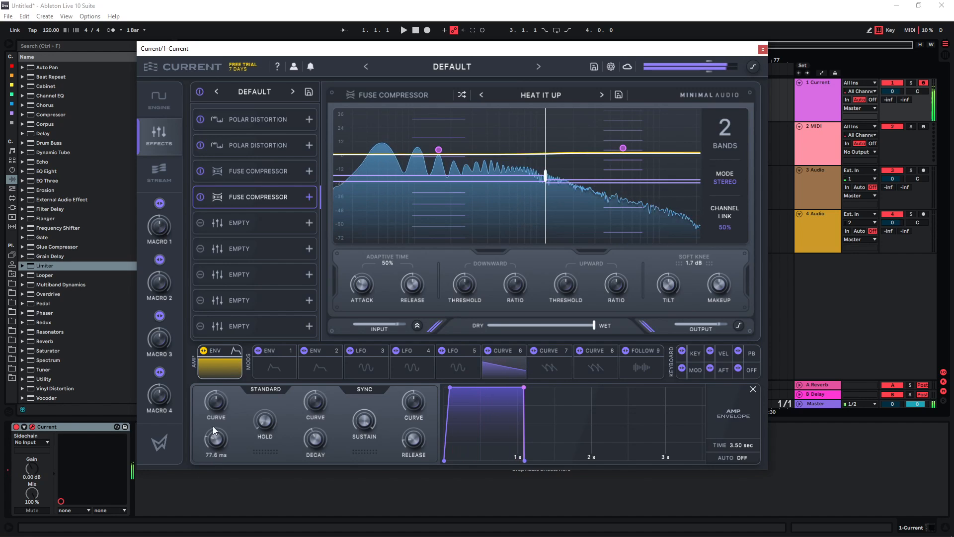
{"action": "mouse_move", "coordinate": [213, 406]}
{"action": "double_click", "coordinate": [216, 441]}
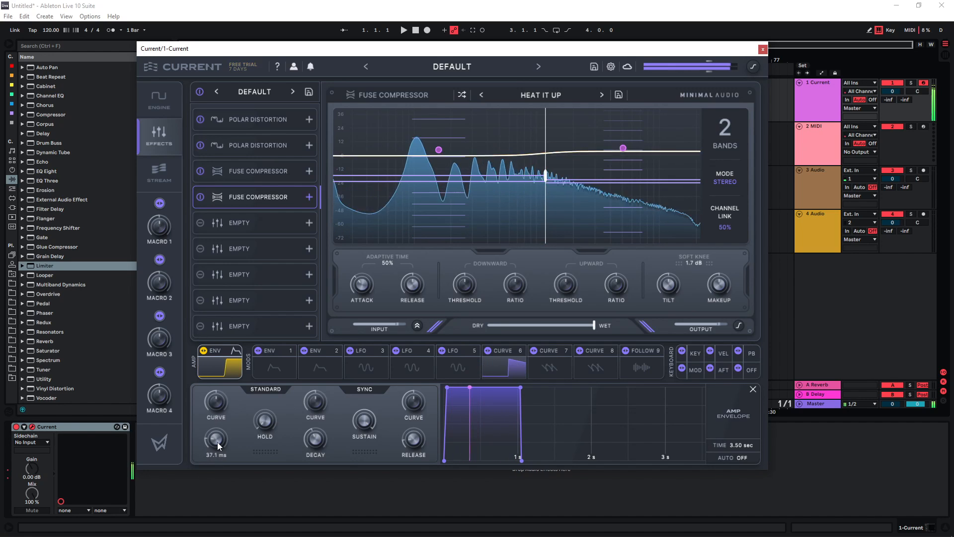
Add a Morph EQ in the fifth effect slot with low-mid cuts and a low pass band at about 2.21 kHz.
{"action": "left_click", "coordinate": [253, 220]}
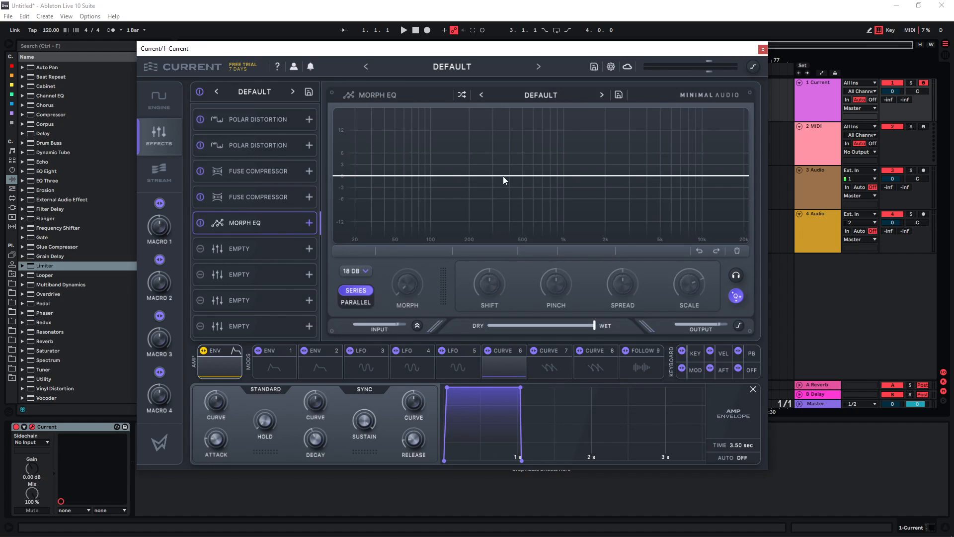
{"action": "double_click", "coordinate": [503, 175]}
{"action": "left_click_drag", "start_coordinate": [503, 176], "coordinate": [466, 189]}
{"action": "double_click", "coordinate": [746, 177]}
{"action": "left_click_drag", "start_coordinate": [746, 177], "coordinate": [614, 197]}
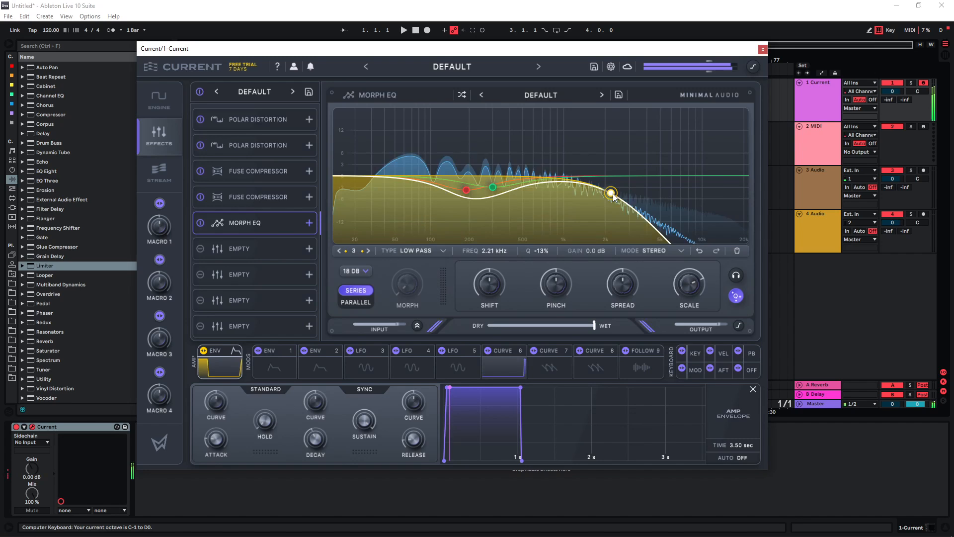
Raise the keyboard octave and reshape Curve 6 into a steadier, gently bowed decay while auditioning the bass.
{"action": "key", "text": "x"}
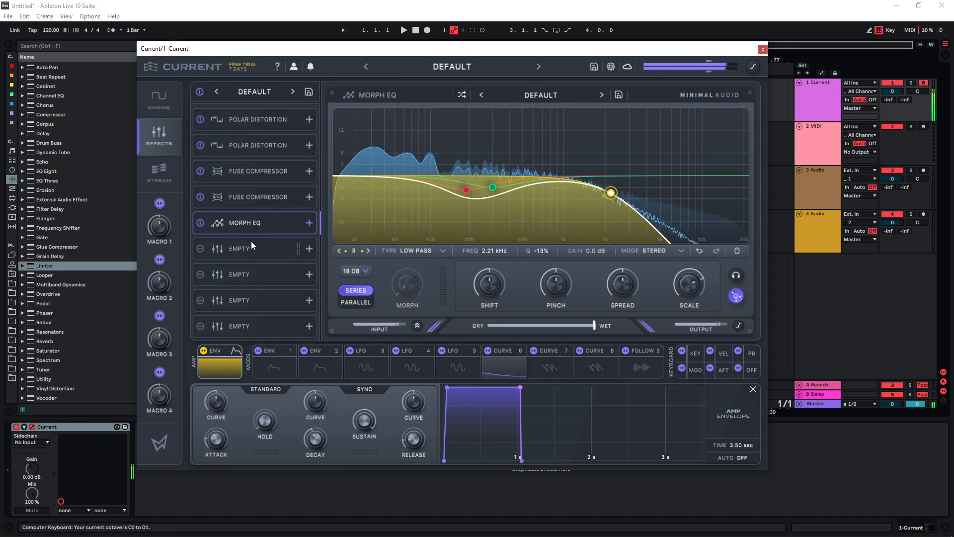
{"action": "left_click", "coordinate": [500, 368]}
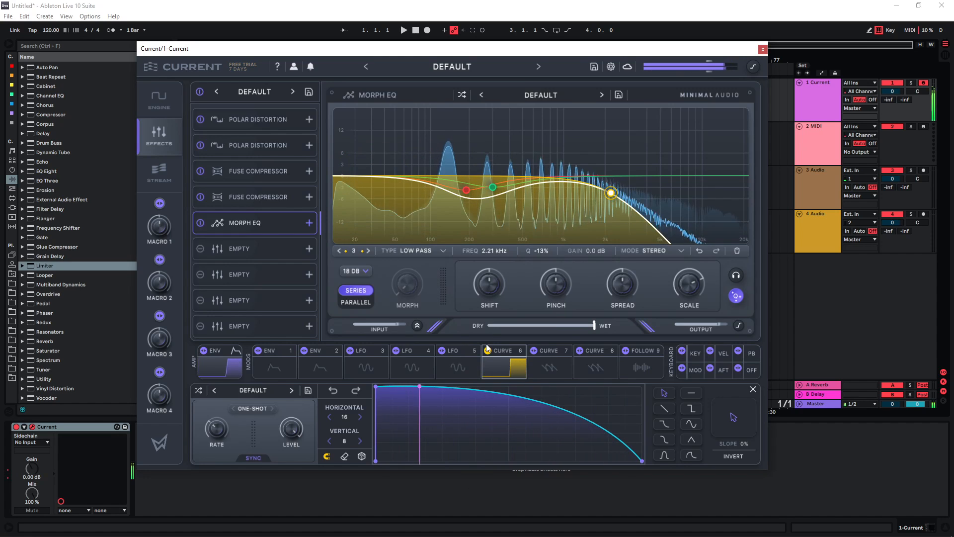
{"action": "left_click_drag", "start_coordinate": [552, 405], "coordinate": [478, 400]}
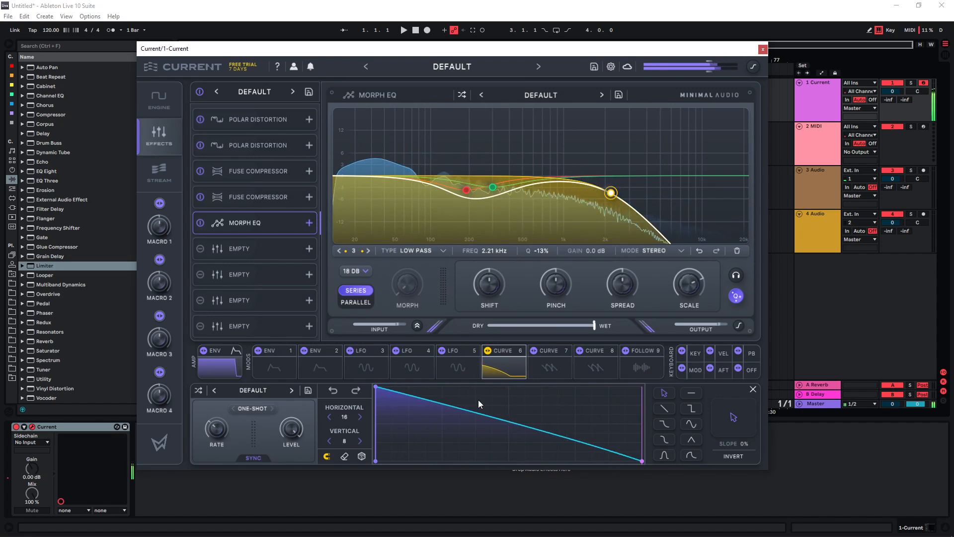
Add a Hybrid Filter in the sixth effect slot, enable its low crossover and lower the crossover point.
{"action": "left_click", "coordinate": [241, 247]}
{"action": "left_click", "coordinate": [373, 208]}
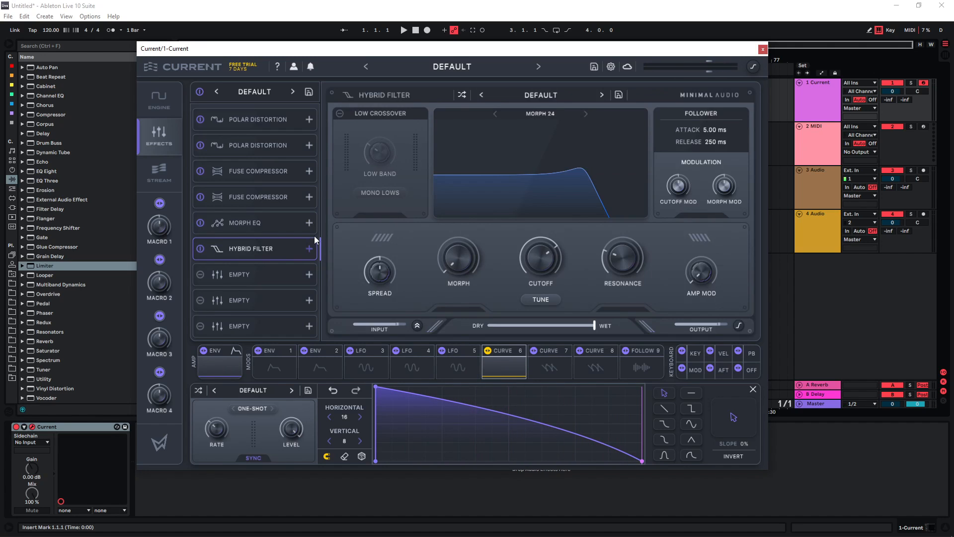
{"action": "left_click", "coordinate": [340, 113]}
{"action": "left_click_drag", "start_coordinate": [502, 169], "coordinate": [479, 157]}
Fine-tune the Hybrid Filter's low band crossover slightly lower and bring the cutoff down to the crossover region.
{"action": "left_click_drag", "start_coordinate": [541, 258], "coordinate": [542, 303]}
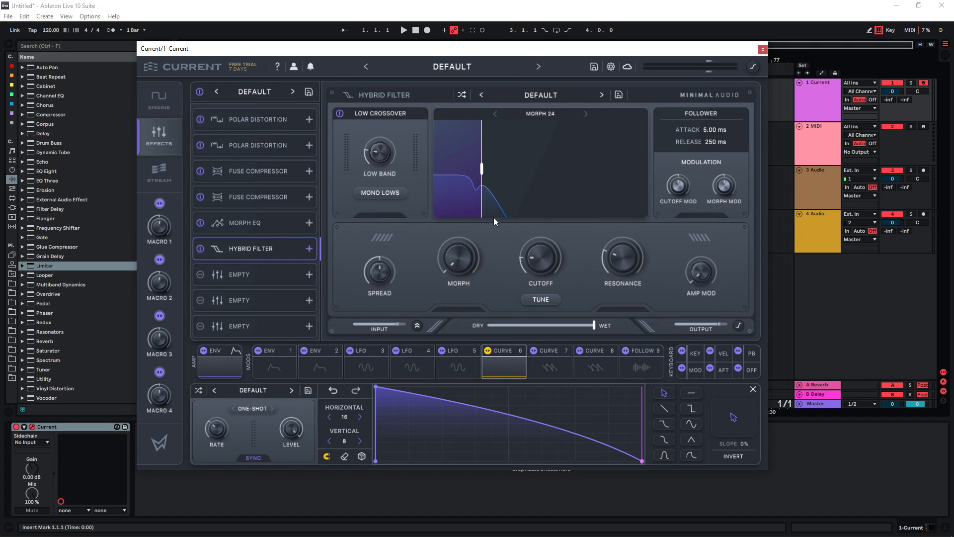
{"action": "mouse_move", "coordinate": [547, 267]}
{"action": "left_mouse_down"}
{"action": "mouse_move", "coordinate": [542, 248]}
{"action": "mouse_move", "coordinate": [548, 270]}
{"action": "left_mouse_up"}
{"action": "left_click_drag", "start_coordinate": [384, 157], "coordinate": [381, 169]}
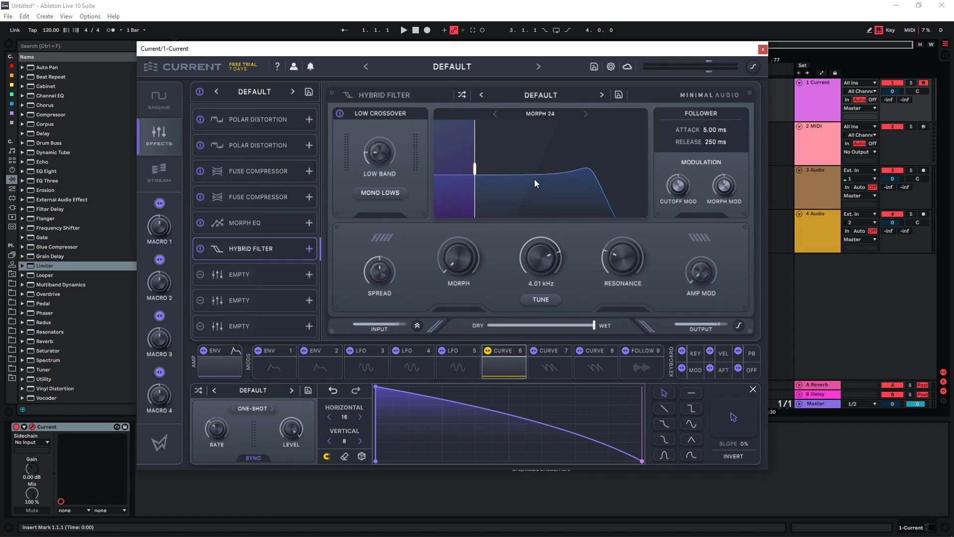
{"action": "left_click_drag", "start_coordinate": [543, 261], "coordinate": [539, 368]}
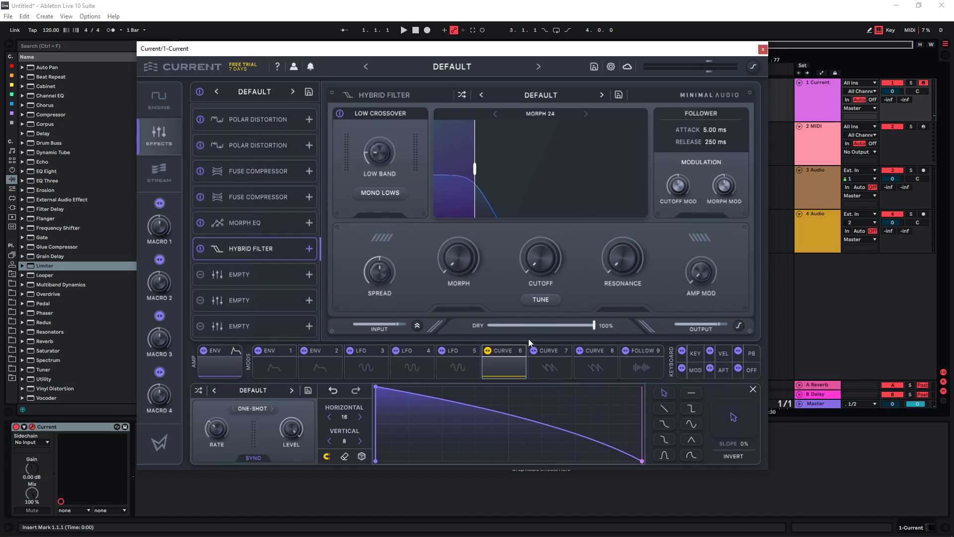
Modulate the Hybrid Filter's cutoff with LFO 3 and run the LFO at a free rate in Hz.
{"action": "left_click", "coordinate": [366, 359]}
{"action": "left_click_drag", "start_coordinate": [350, 350], "coordinate": [515, 254]}
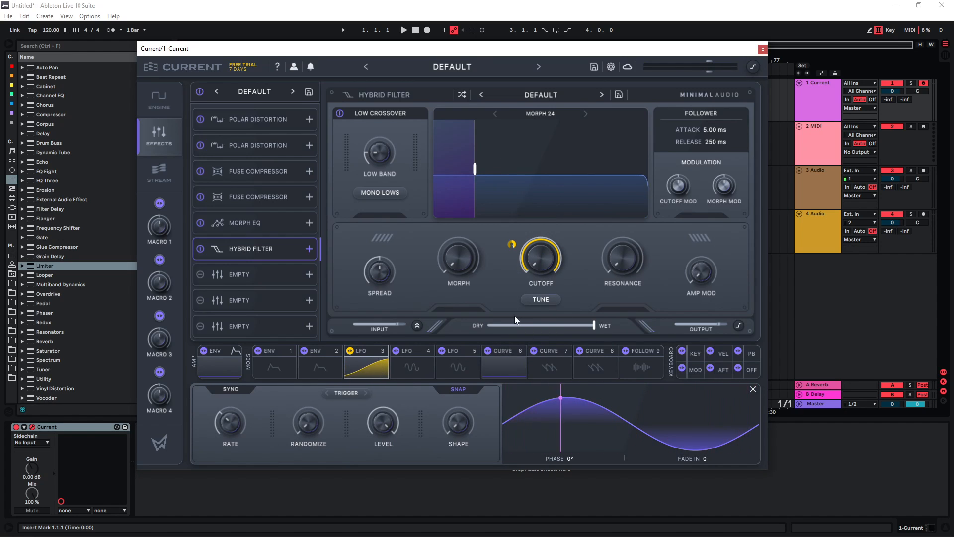
{"action": "left_click", "coordinate": [231, 390]}
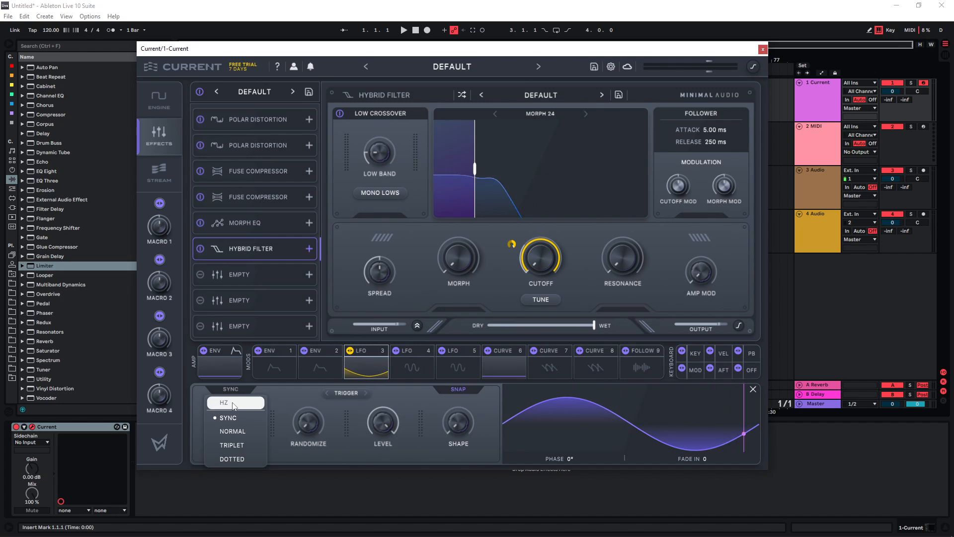
{"action": "left_click", "coordinate": [233, 404]}
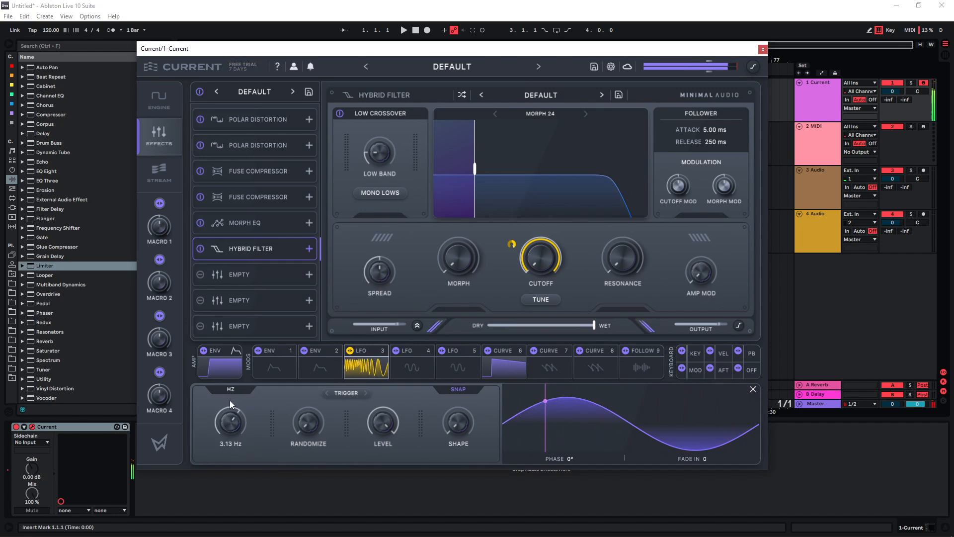
{"action": "left_click_drag", "start_coordinate": [231, 416], "coordinate": [234, 423]}
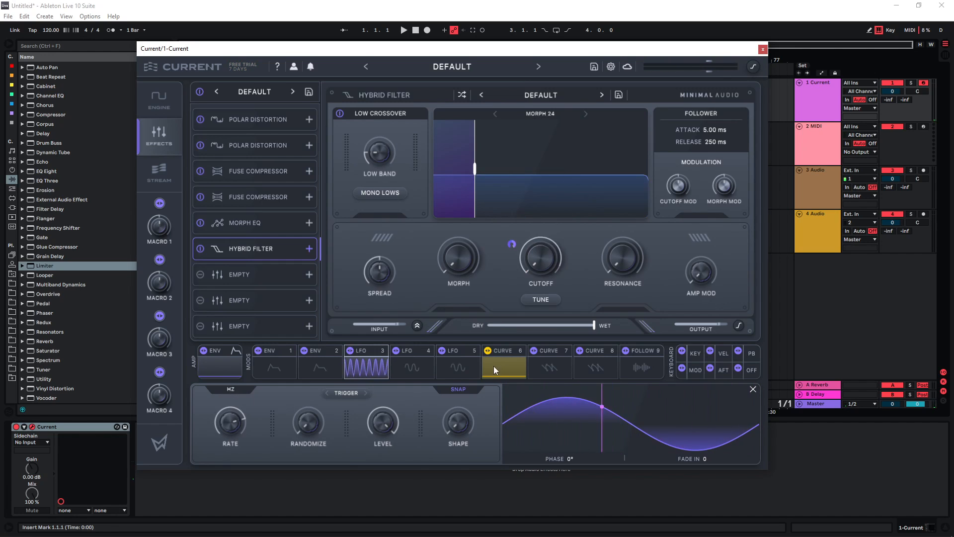
Modulate LFO 3's rate with Curve 6 and set the base rate to 0.61 Hz.
{"action": "left_click_drag", "start_coordinate": [474, 360], "coordinate": [231, 423]}
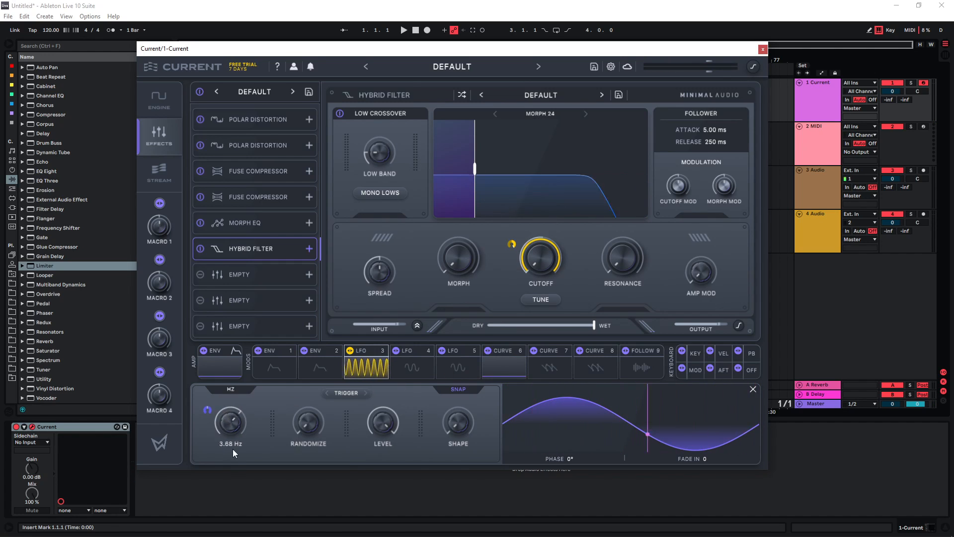
{"action": "left_click", "coordinate": [522, 368]}
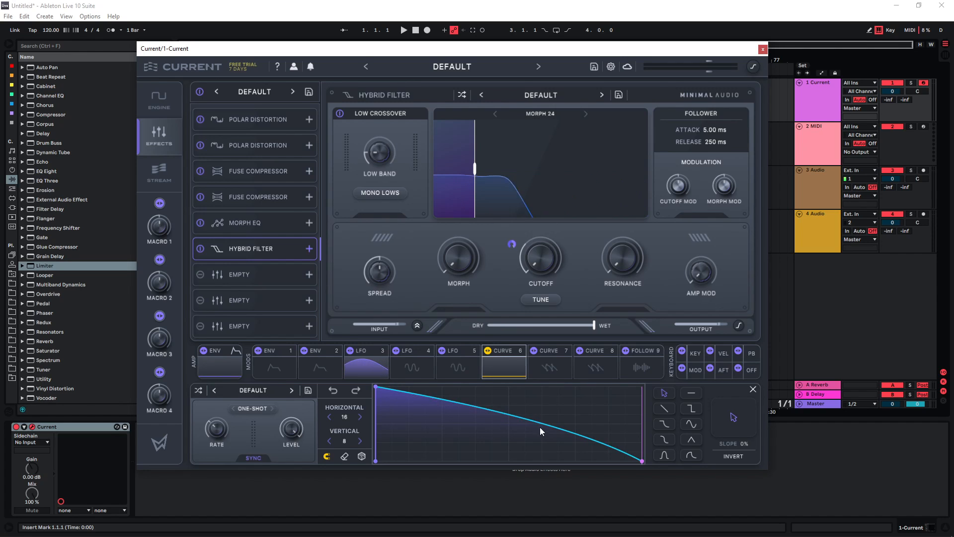
{"action": "left_click", "coordinate": [368, 371]}
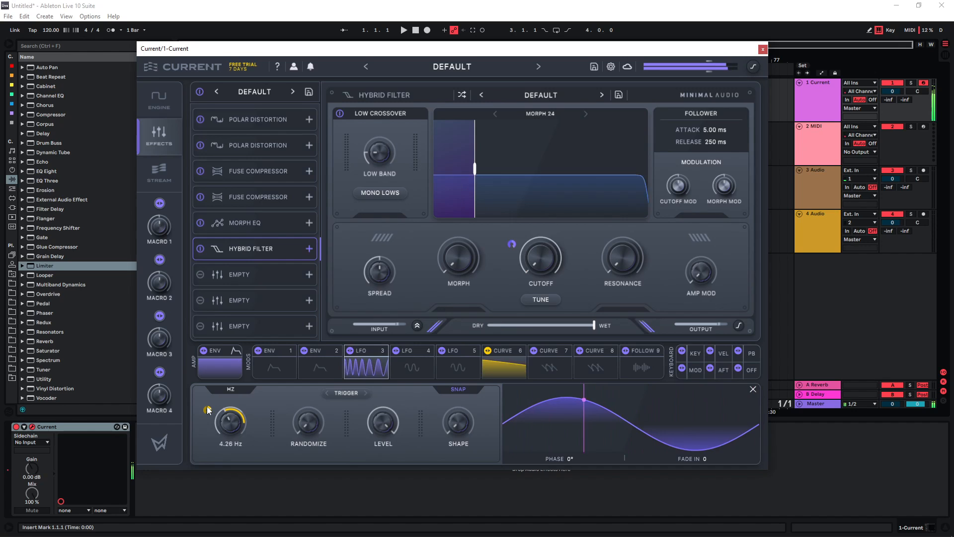
{"action": "left_click_drag", "start_coordinate": [213, 411], "coordinate": [219, 423]}
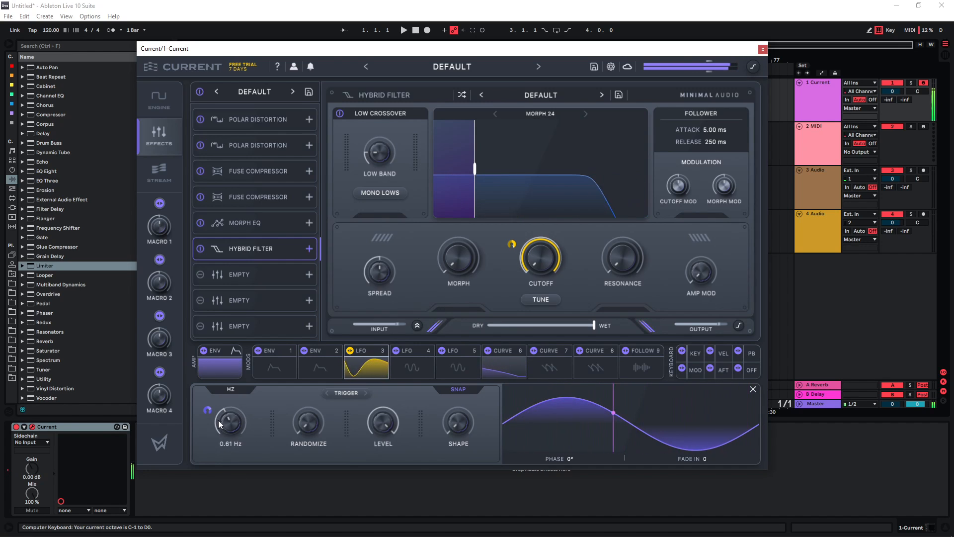
Add a Polar Distortion in the seventh effect slot with the Growler preset from the Aggressive Tone category.
{"action": "left_click", "coordinate": [252, 273]}
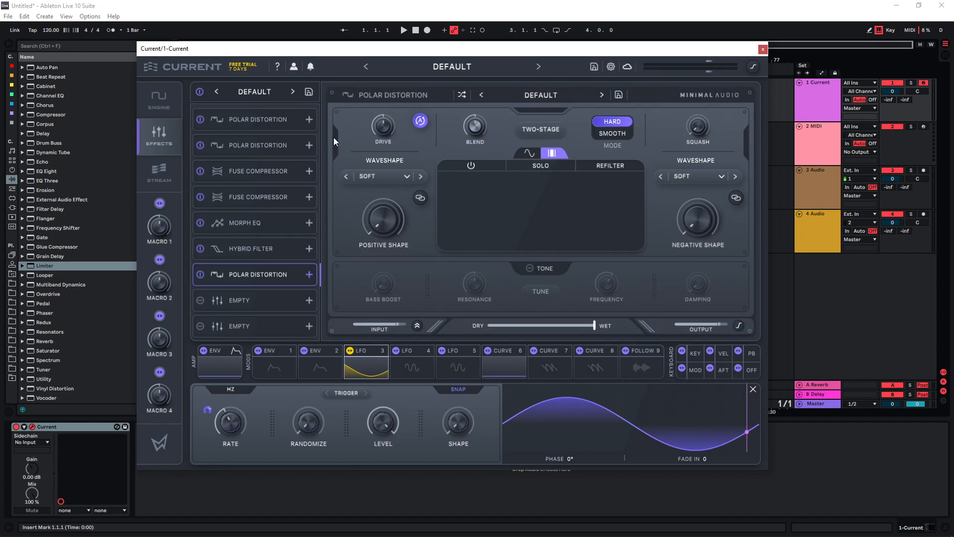
{"action": "left_click", "coordinate": [541, 95]}
{"action": "mouse_move", "coordinate": [565, 130]}
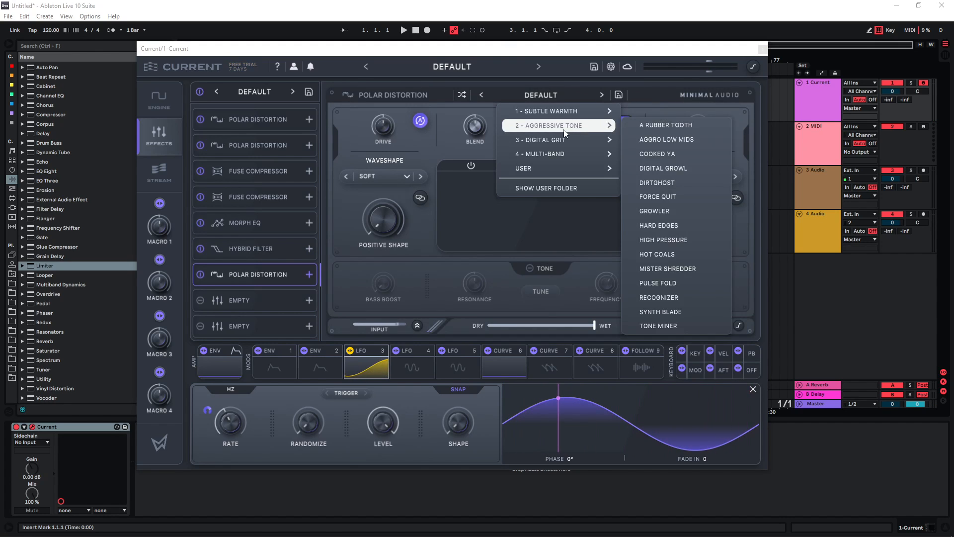
{"action": "left_click", "coordinate": [676, 212]}
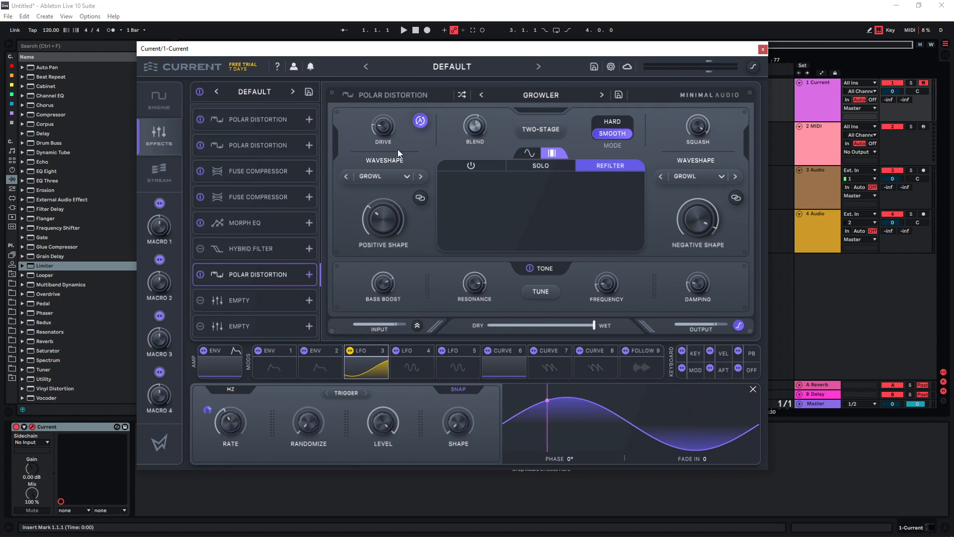
Re-enable the Hybrid Filter and move it to the seventh effect slot, directly after the last Polar Distortion.
{"action": "key", "text": "Down"}
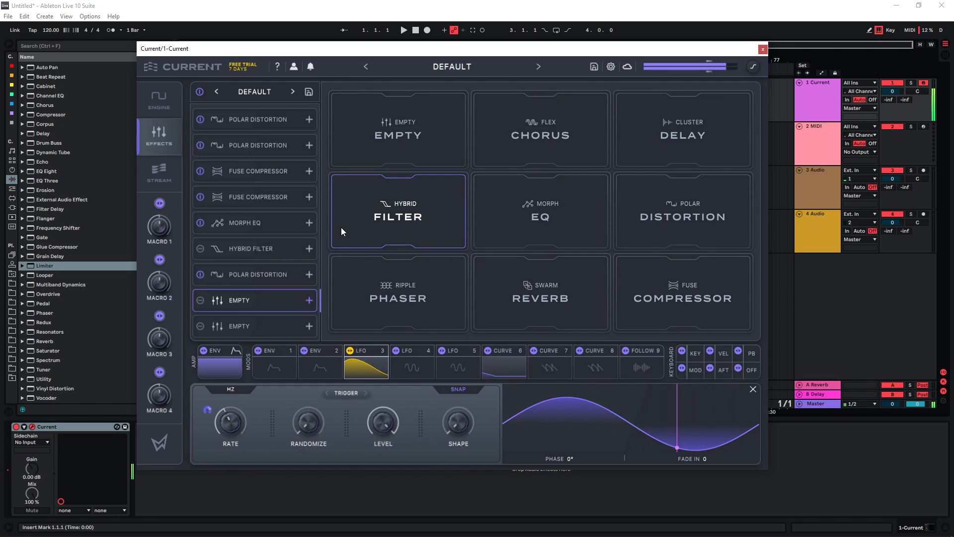
{"action": "left_click", "coordinate": [201, 250]}
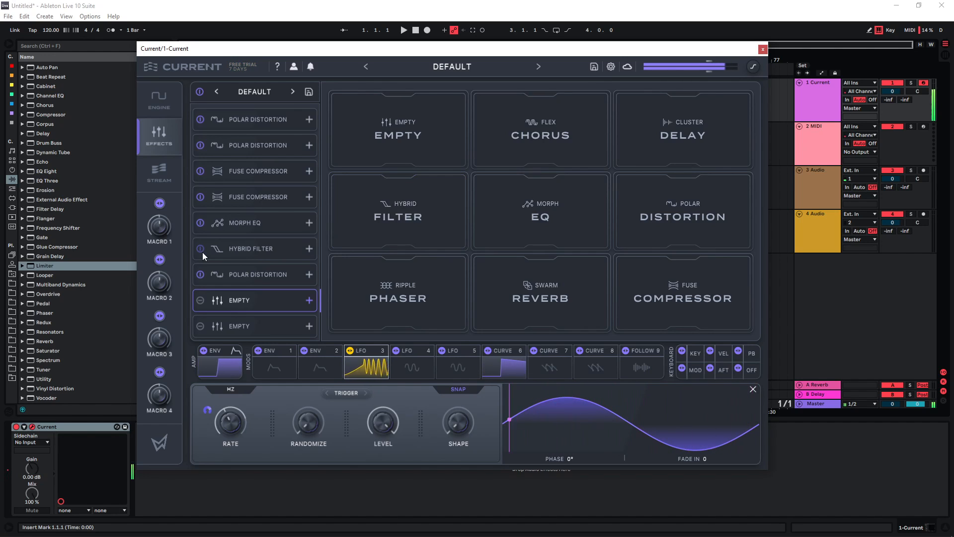
{"action": "left_click_drag", "start_coordinate": [252, 246], "coordinate": [258, 286]}
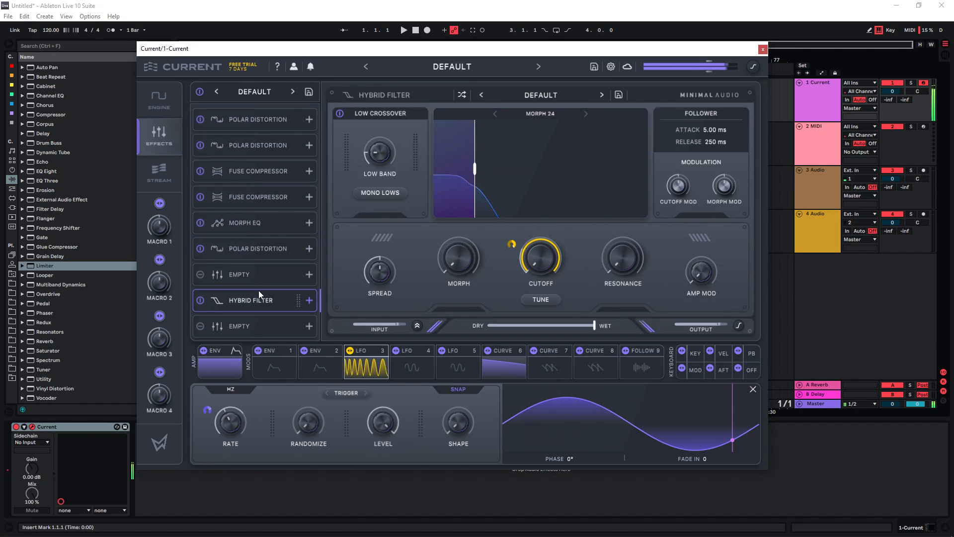
{"action": "mouse_move", "coordinate": [258, 294]}
{"action": "left_mouse_down"}
{"action": "mouse_move", "coordinate": [263, 117]}
{"action": "mouse_move", "coordinate": [261, 283]}
{"action": "left_mouse_up"}
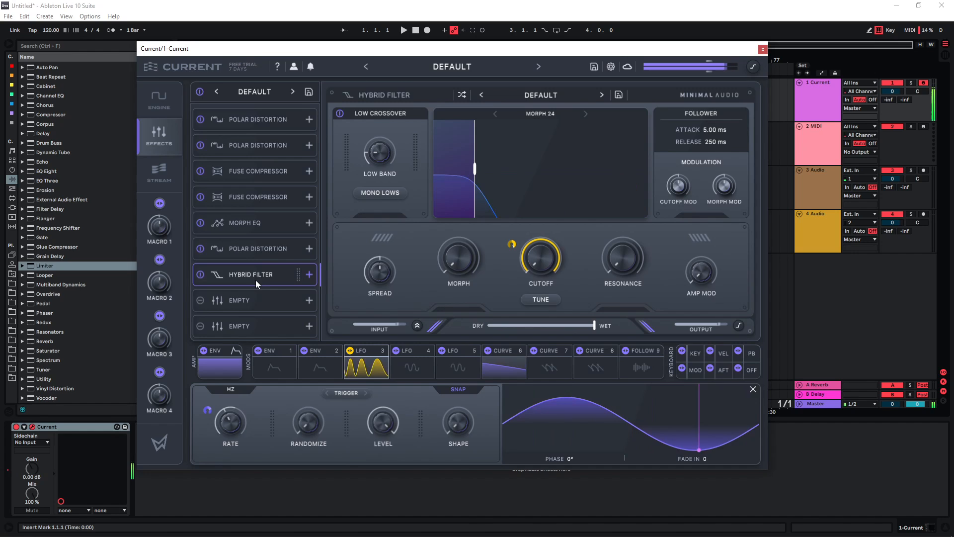
Reset the synth to an initialized default patch and return to its engine page.
{"action": "left_click", "coordinate": [610, 67]}
{"action": "left_click", "coordinate": [629, 87]}
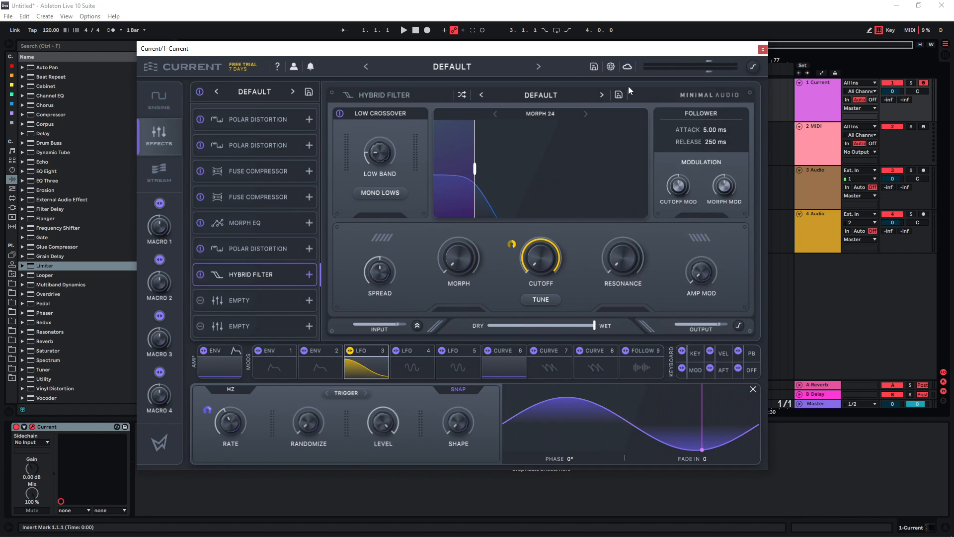
{"action": "left_click", "coordinate": [173, 105]}
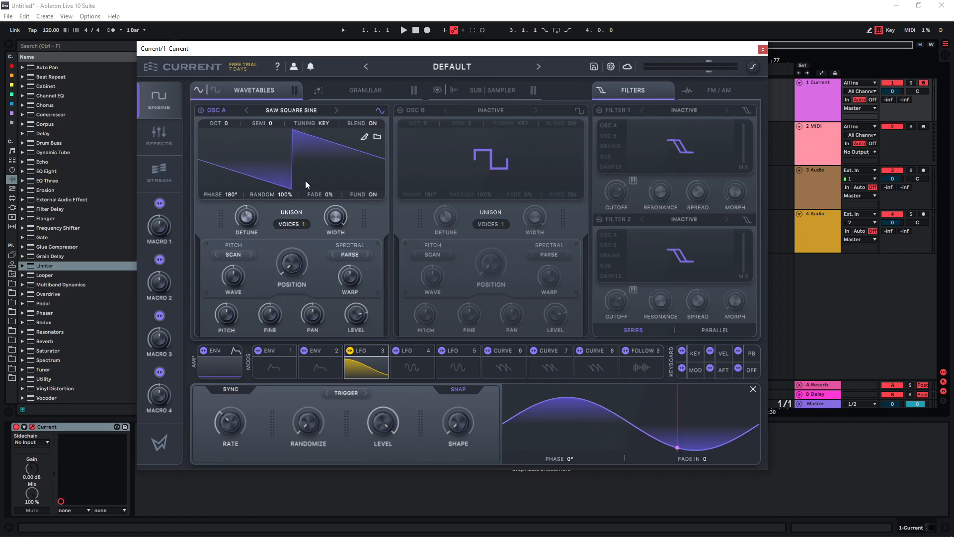
Enable OSC B at octave +2 with 4 unison voices and 25% detune.
{"action": "left_click", "coordinate": [400, 111]}
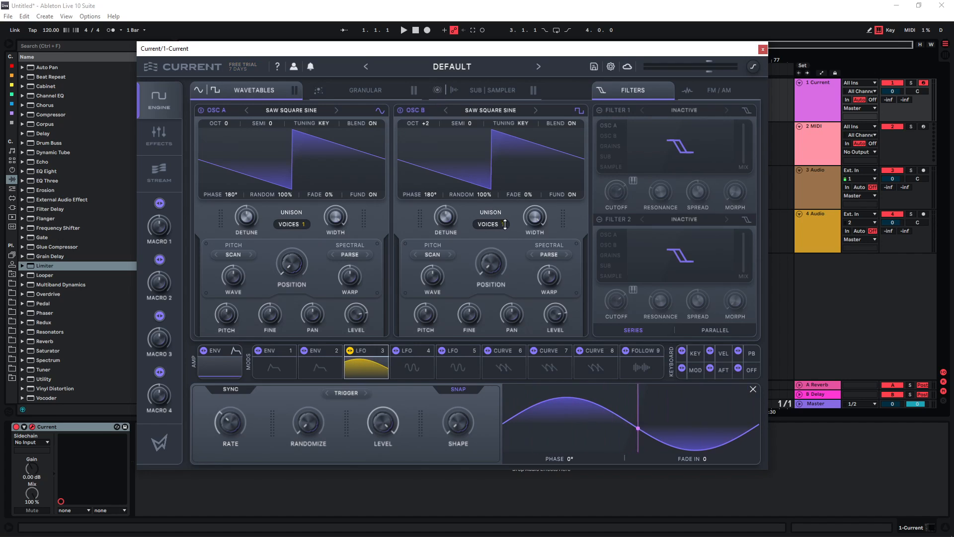
{"action": "scroll", "coordinate": [505, 224], "scroll_direction": "up", "scroll_amount": 3}
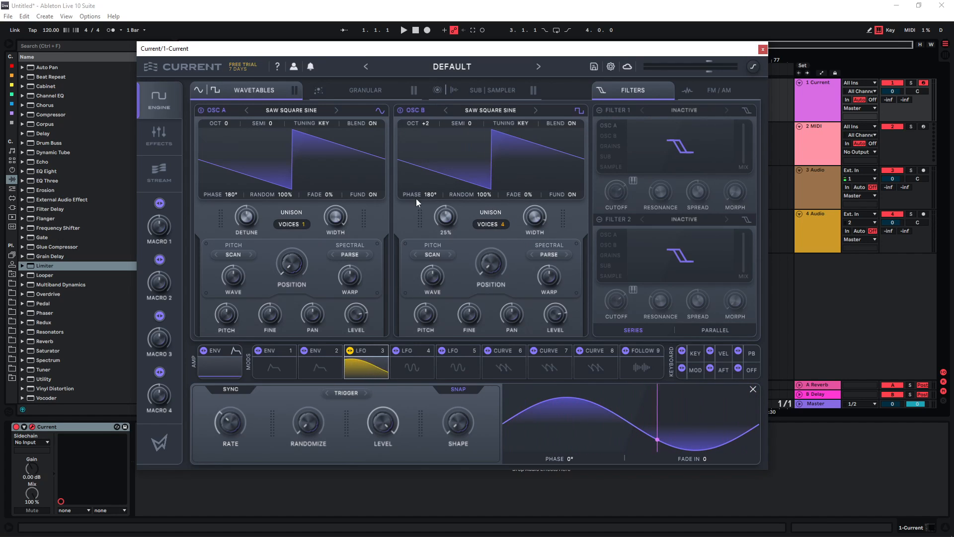
Enable the sub oscillator with direct out on and play a note to audition it.
{"action": "left_click", "coordinate": [438, 91]}
{"action": "left_click", "coordinate": [438, 91]}
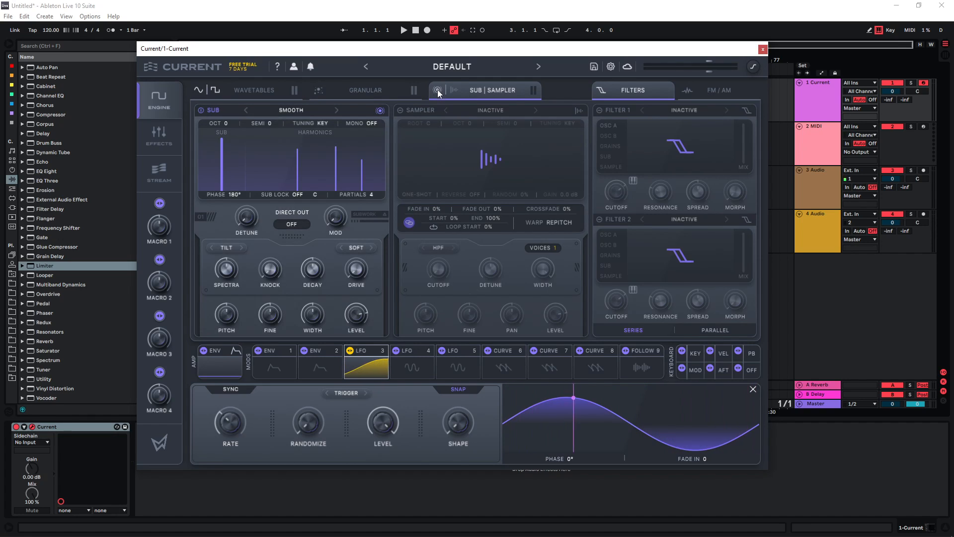
{"action": "left_click", "coordinate": [293, 225]}
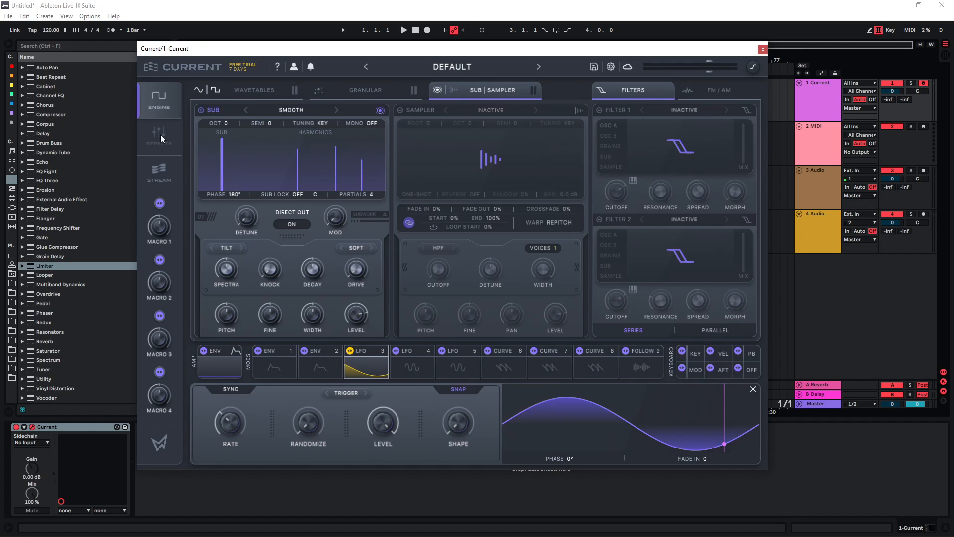
{"action": "key", "text": "a"}
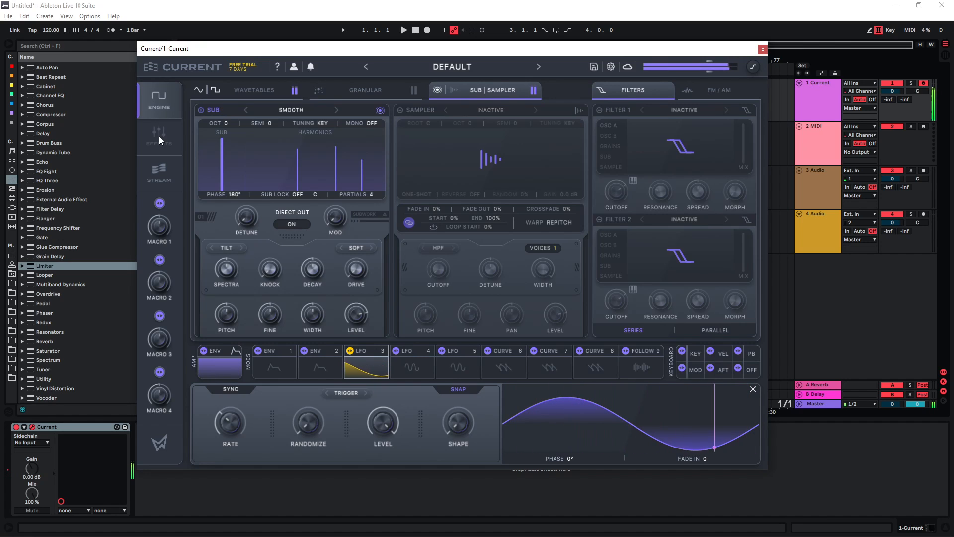
Add a Polar Distortion in the first effect slot and audition Subtle Warmth presets, choosing Clipped Low Mids.
{"action": "left_click", "coordinate": [160, 136]}
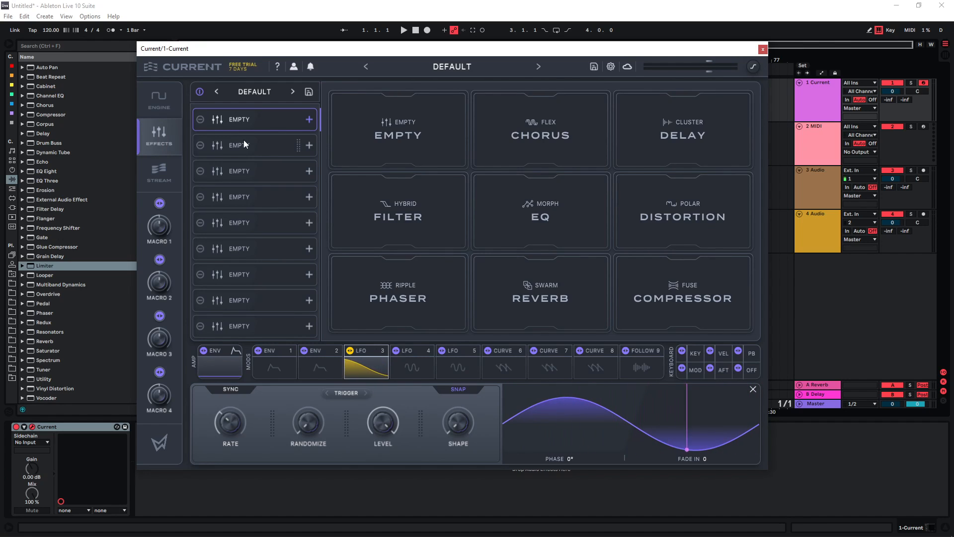
{"action": "left_click", "coordinate": [700, 215]}
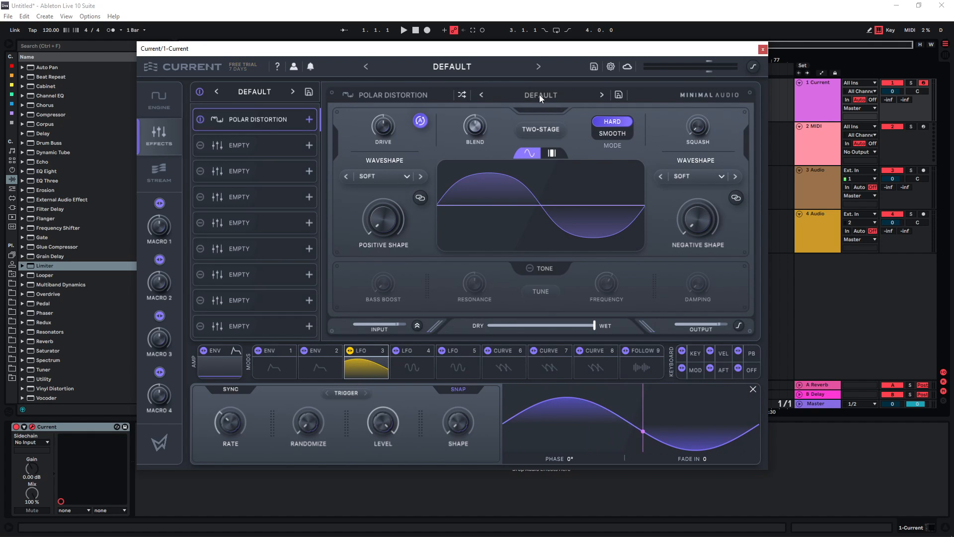
{"action": "left_click", "coordinate": [540, 95]}
{"action": "mouse_move", "coordinate": [541, 112]}
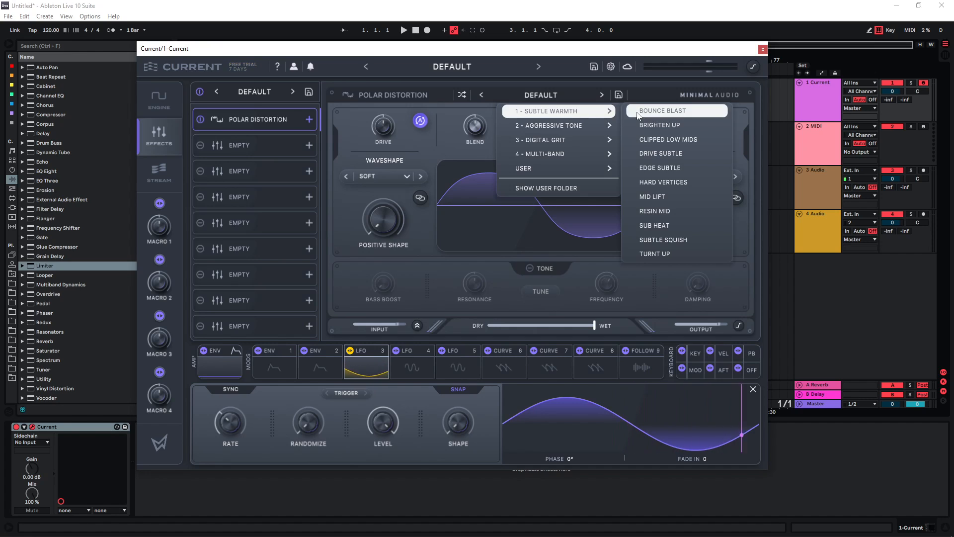
{"action": "left_click", "coordinate": [676, 111]}
{"action": "left_click", "coordinate": [602, 96]}
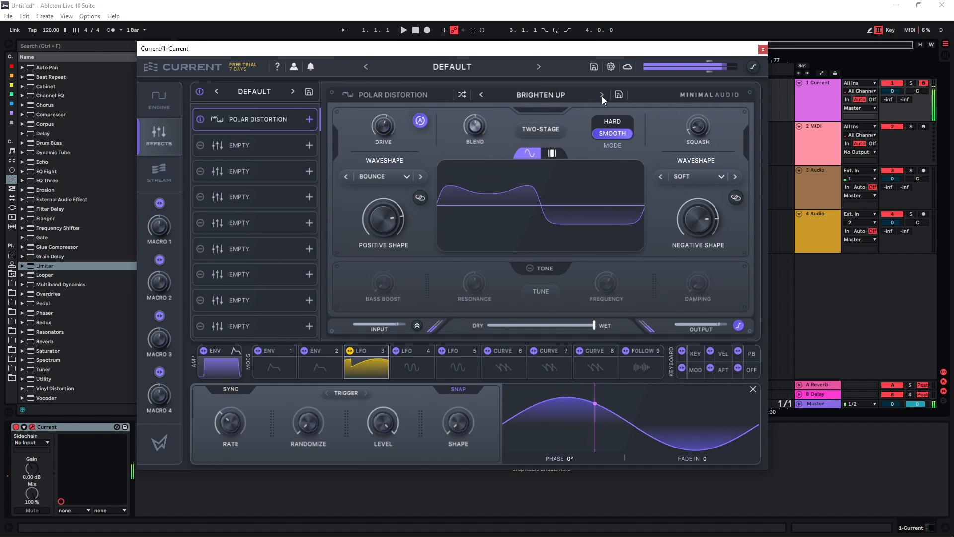
{"action": "left_click", "coordinate": [601, 96]}
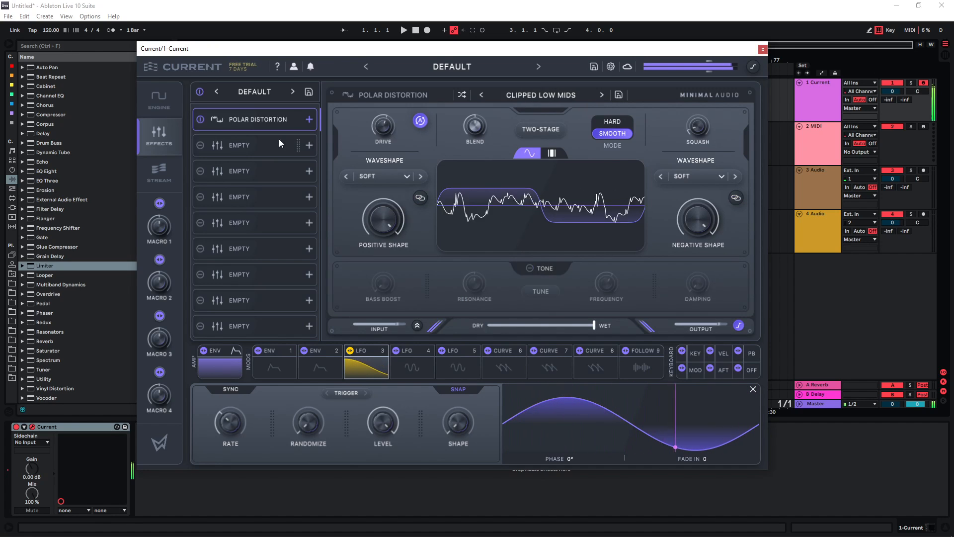
Add a second Polar Distortion in the second effect slot and load its Growler preset from Aggressive Tone.
{"action": "left_click", "coordinate": [309, 119]}
{"action": "left_click", "coordinate": [539, 96]}
{"action": "mouse_move", "coordinate": [552, 126]}
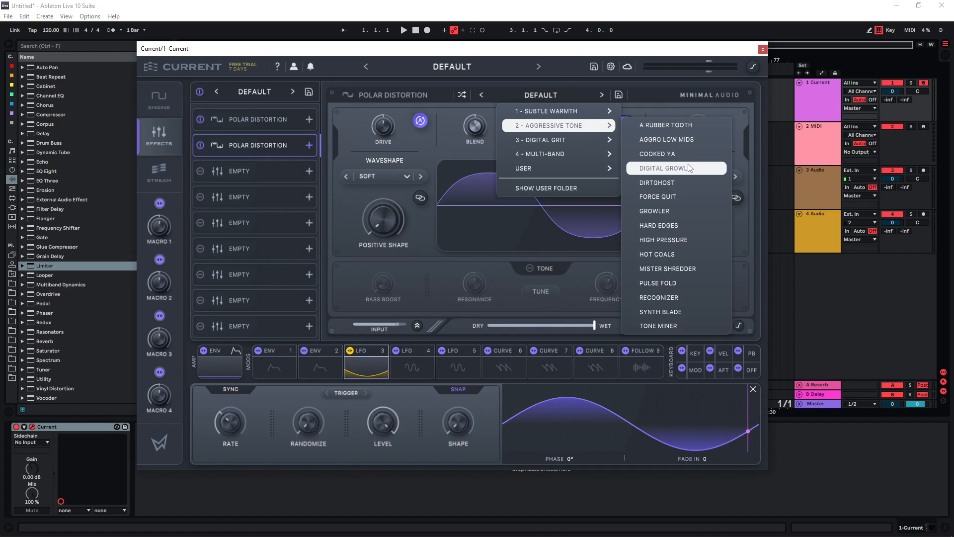
{"action": "left_click", "coordinate": [669, 212]}
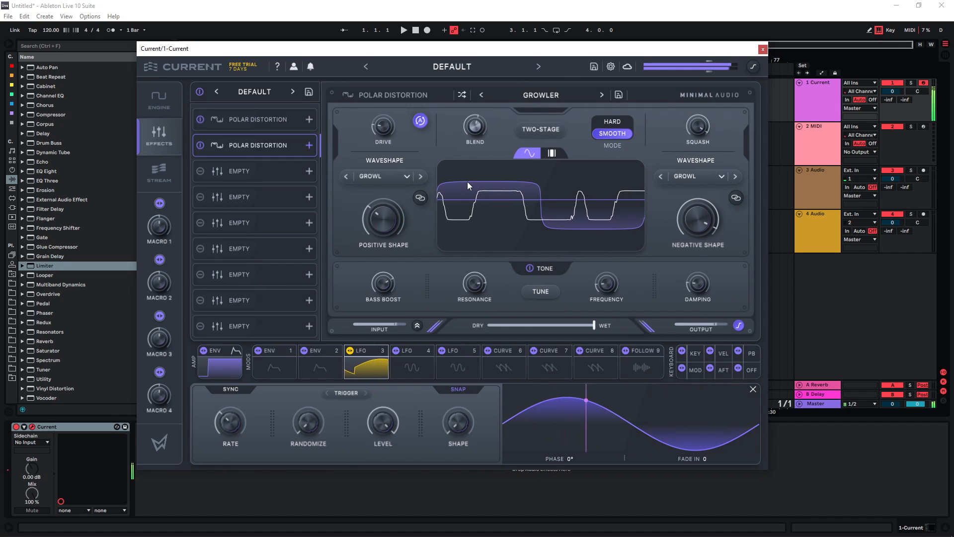
Add a third Polar Distortion in the third slot and audition Multi-Band presets Bottom Out and Blade Driver, keeping Blade Driver.
{"action": "left_click", "coordinate": [260, 170]}
{"action": "left_click", "coordinate": [683, 211]}
{"action": "left_click", "coordinate": [522, 97]}
{"action": "mouse_move", "coordinate": [557, 154]}
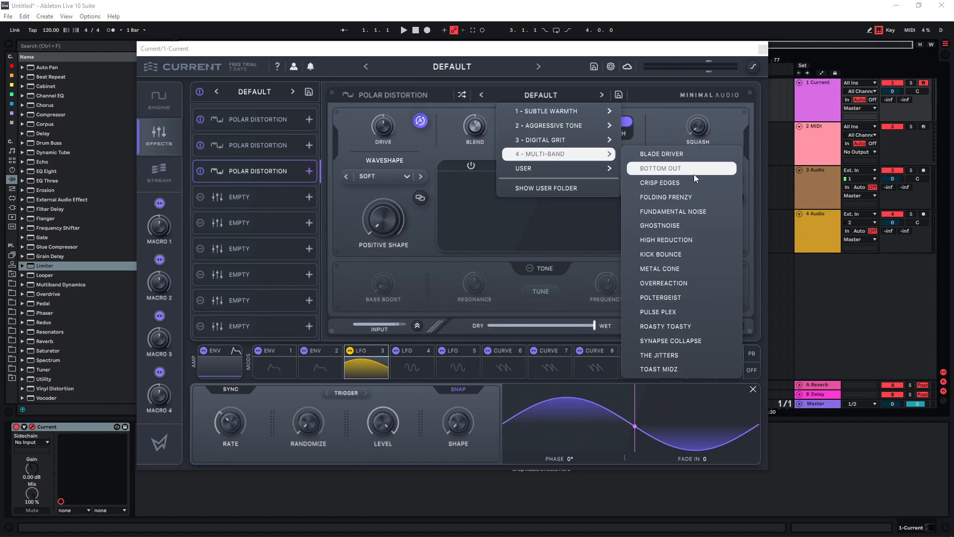
{"action": "left_click", "coordinate": [660, 168]}
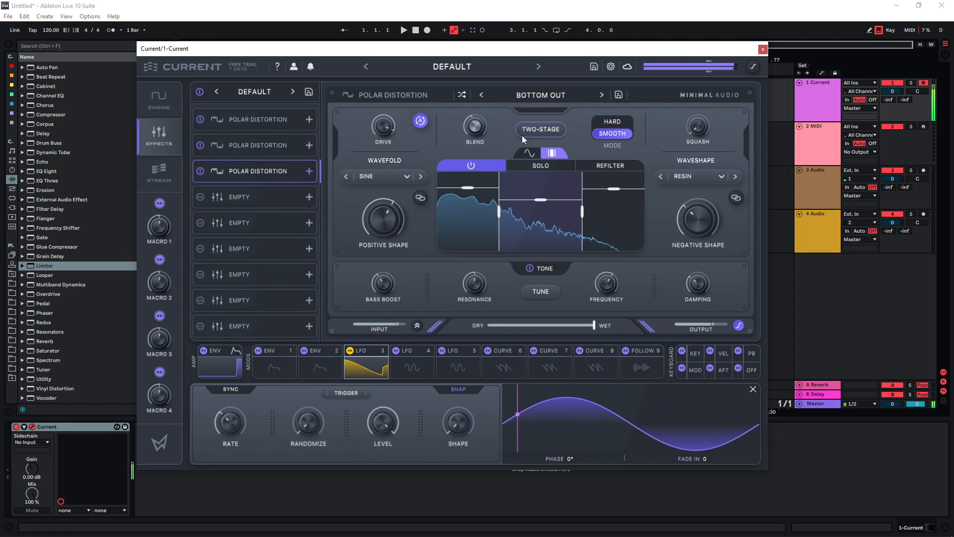
{"action": "left_click", "coordinate": [482, 95]}
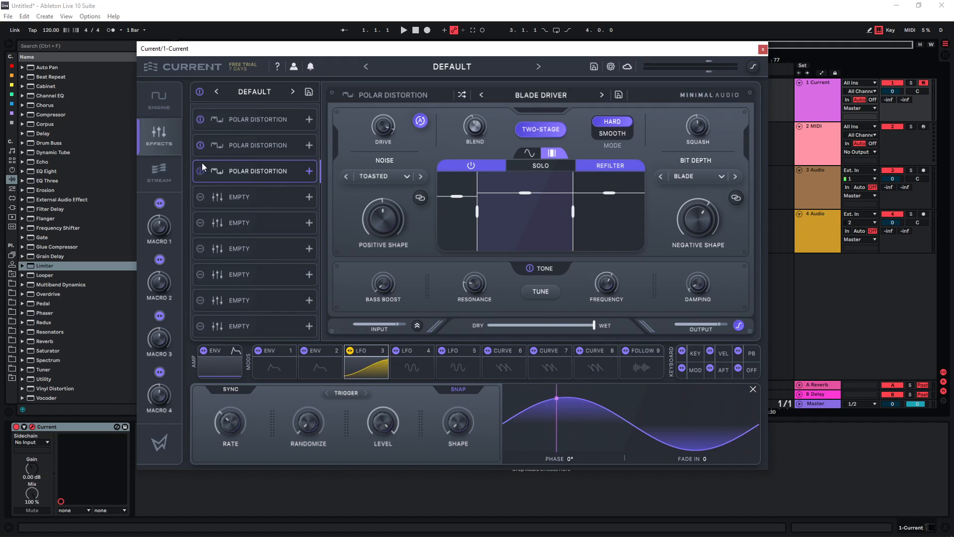
Add a default Fuse Compressor in the fourth slot and another with the Extra Punch mixing preset in the fifth.
{"action": "left_click", "coordinate": [252, 197]}
{"action": "left_click", "coordinate": [686, 296]}
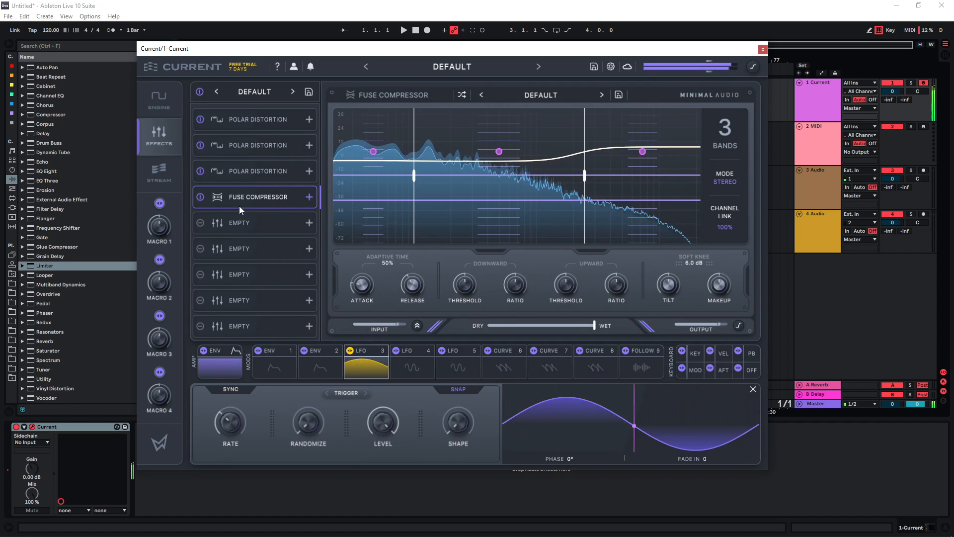
{"action": "left_click", "coordinate": [216, 225]}
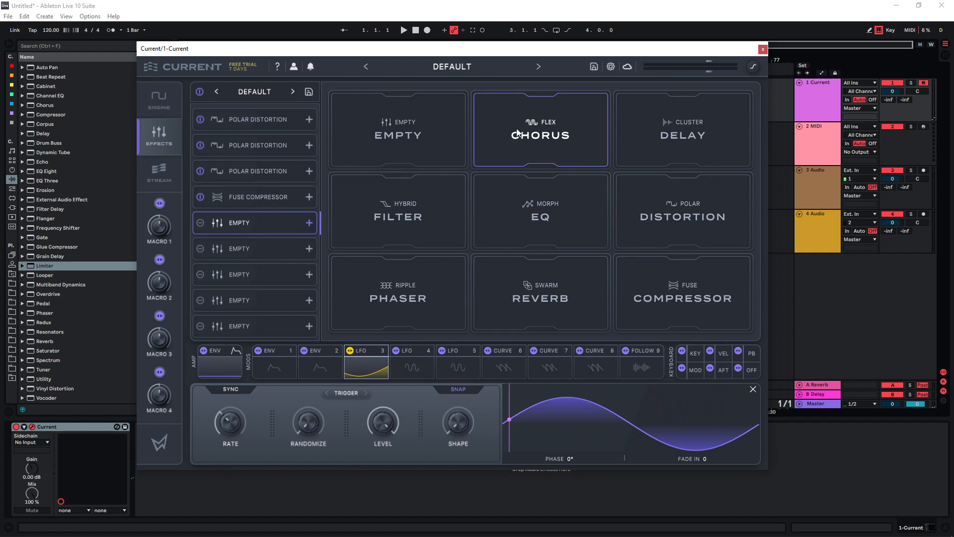
{"action": "left_click", "coordinate": [683, 297]}
{"action": "left_click", "coordinate": [541, 95]}
{"action": "mouse_move", "coordinate": [534, 117]}
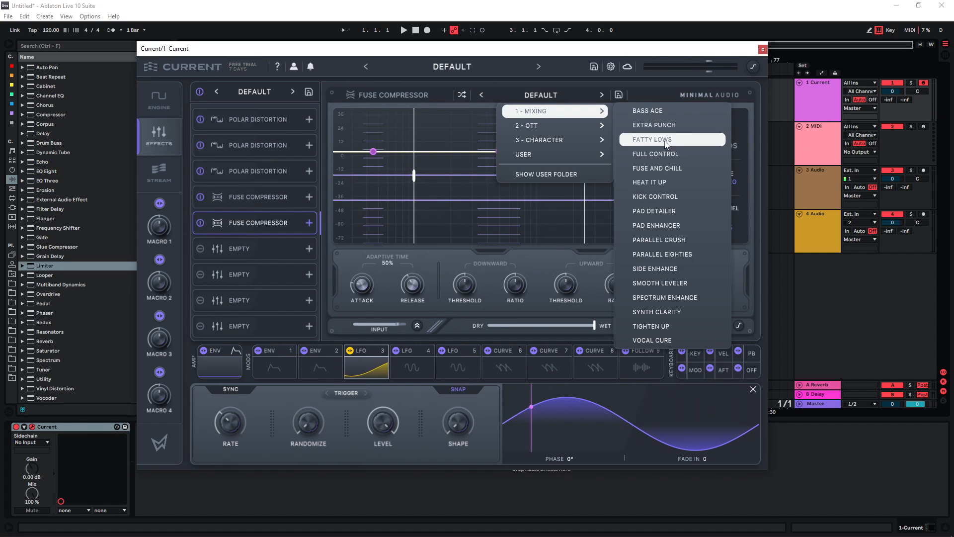
{"action": "left_click", "coordinate": [654, 125]}
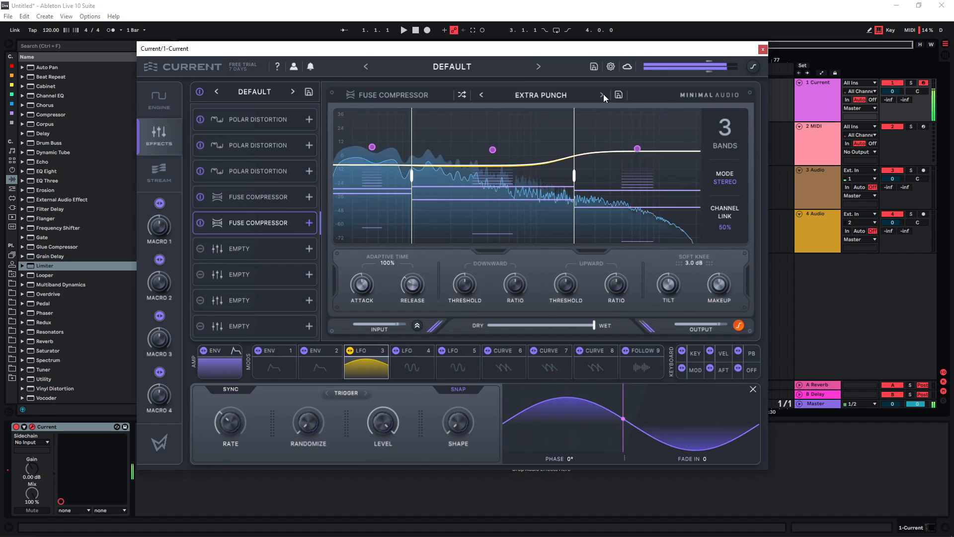
Add a Morph EQ in the sixth slot with a -1.8 dB dip near 198 Hz and a low pass at about 7.57 kHz.
{"action": "left_click", "coordinate": [250, 252]}
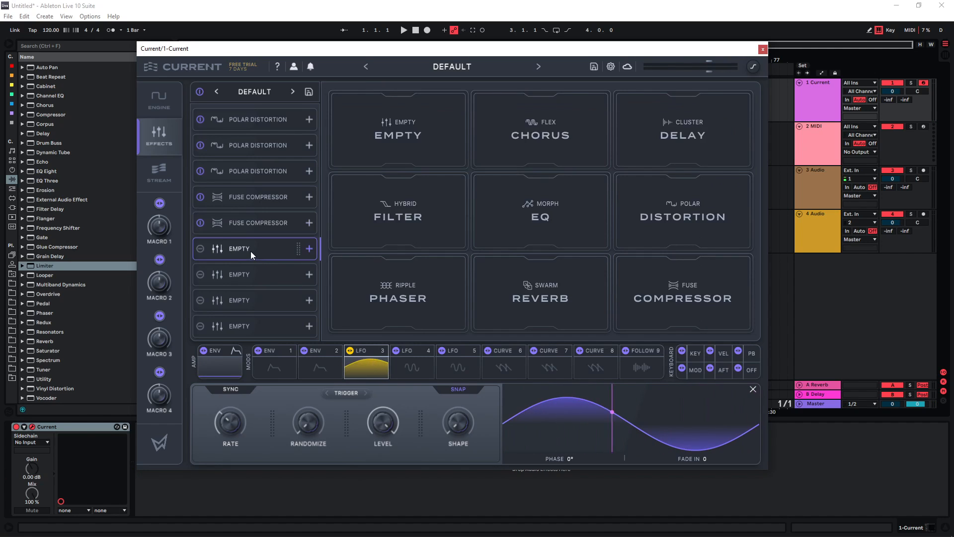
{"action": "left_click", "coordinate": [502, 179]}
{"action": "left_click", "coordinate": [502, 174]}
{"action": "left_click_drag", "start_coordinate": [502, 174], "coordinate": [469, 183]}
{"action": "left_click", "coordinate": [509, 187]}
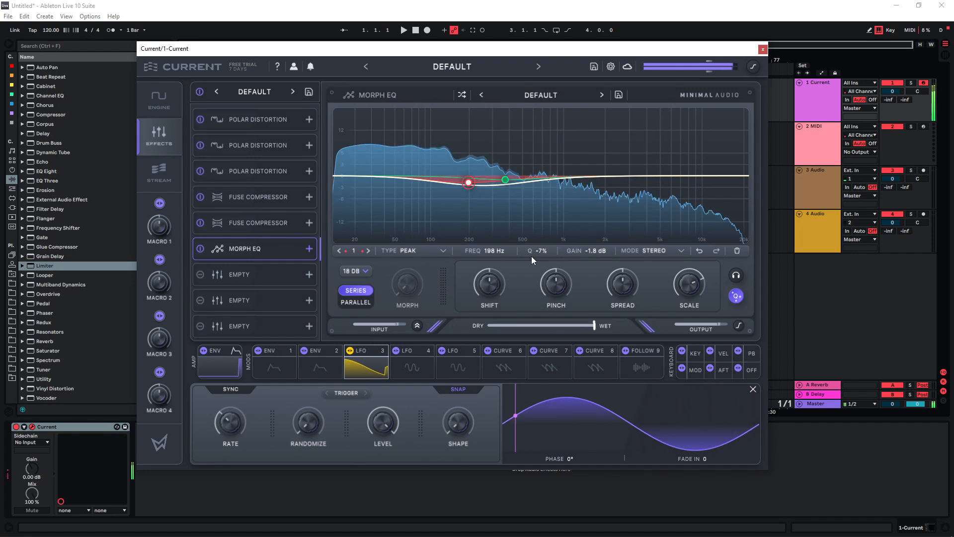
{"action": "left_click", "coordinate": [708, 191]}
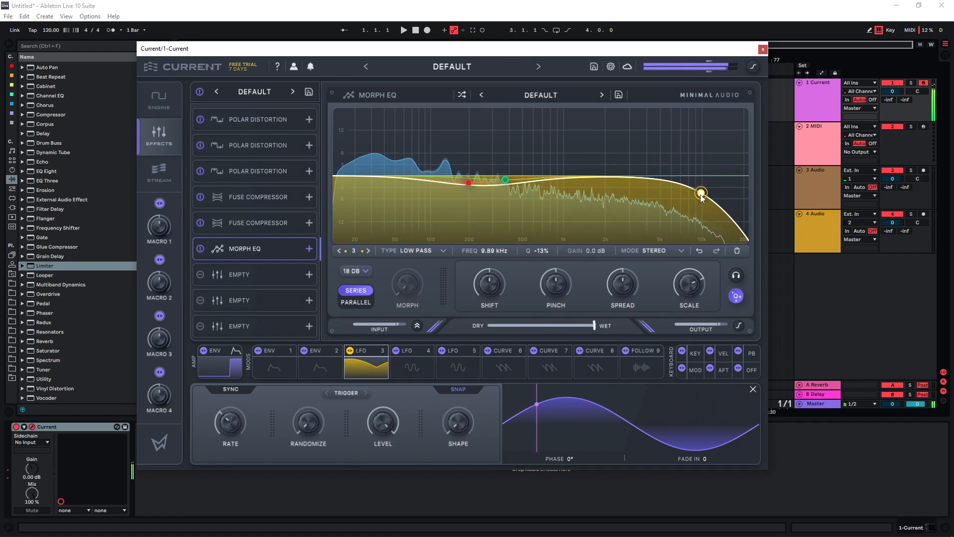
{"action": "left_click_drag", "start_coordinate": [710, 194], "coordinate": [686, 197]}
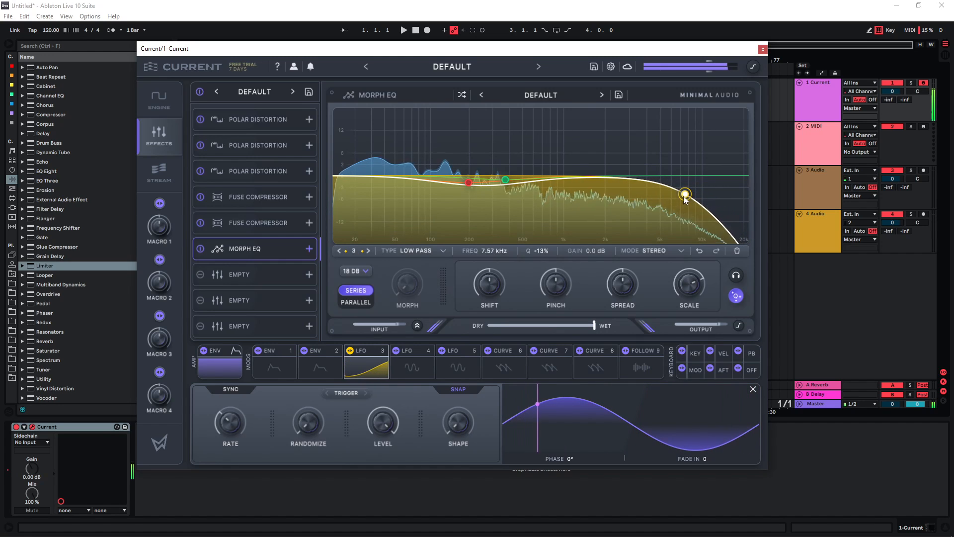
Add a Swarm Reverb in the seventh slot and load its Cathedral preset from Ambient Space.
{"action": "left_click", "coordinate": [249, 275]}
{"action": "left_click", "coordinate": [534, 296]}
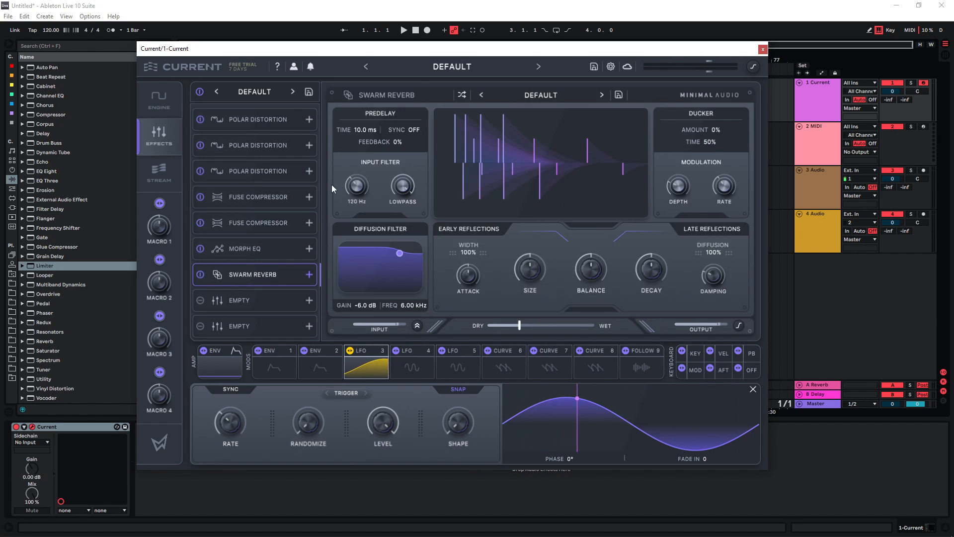
{"action": "left_click", "coordinate": [542, 95]}
{"action": "mouse_move", "coordinate": [571, 125]}
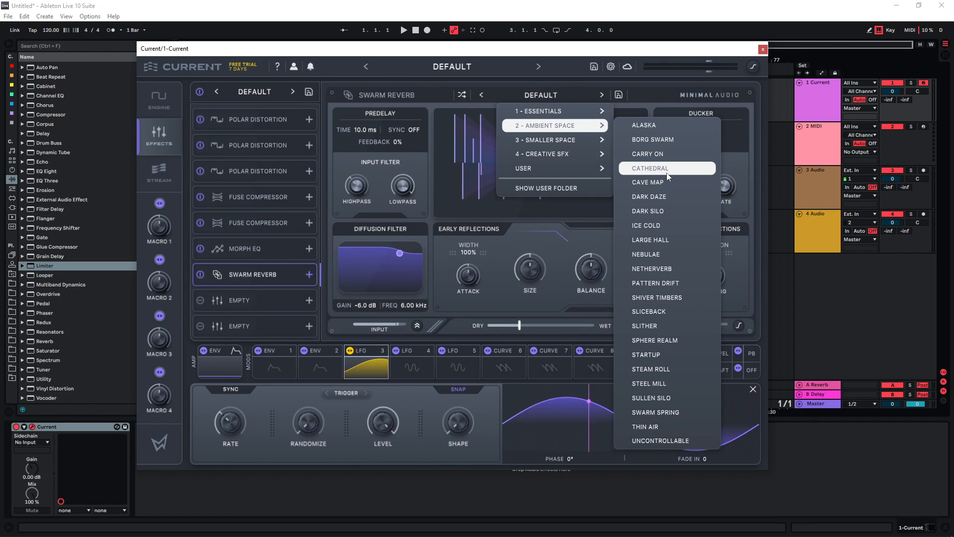
{"action": "left_click", "coordinate": [666, 172]}
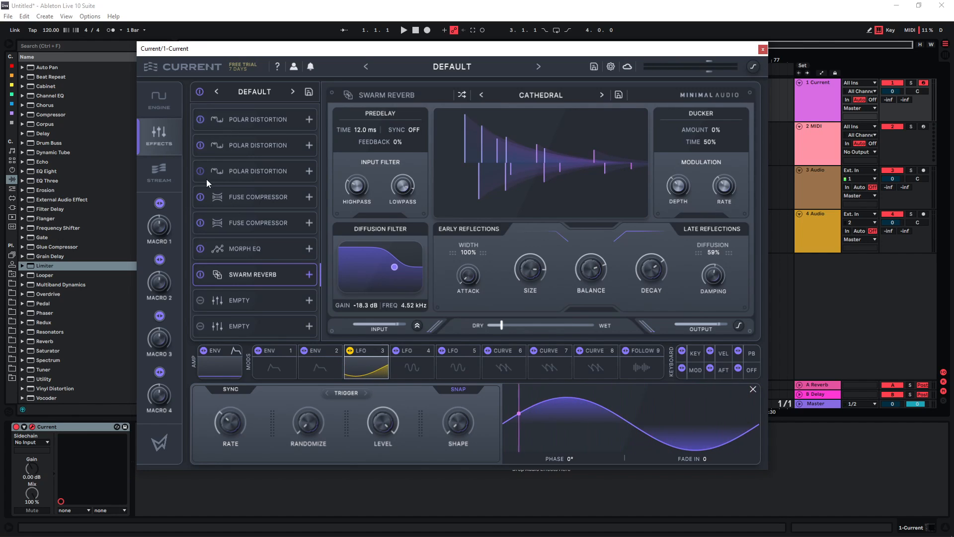
Bypass and re-enable the three Polar Distortions to compare how each one affects the bass sound.
{"action": "left_click", "coordinate": [201, 147]}
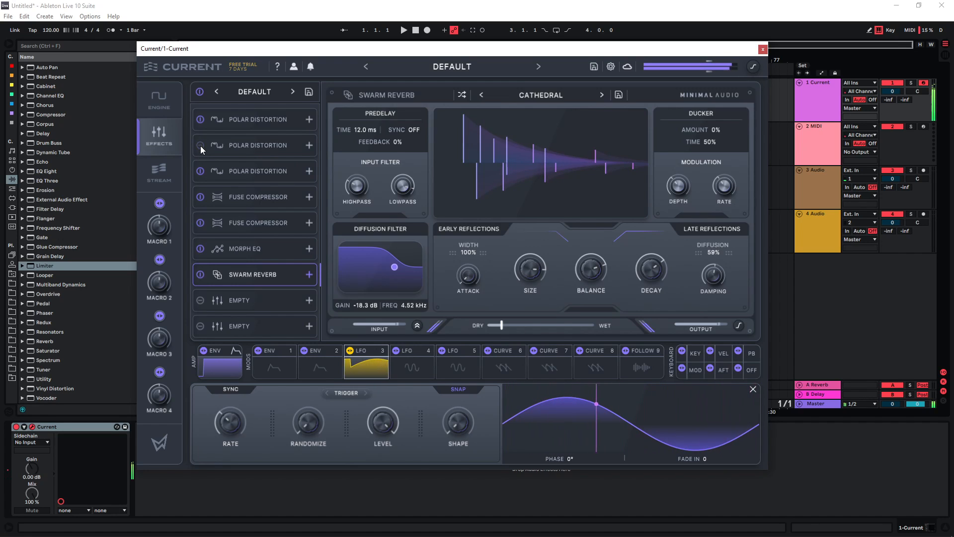
{"action": "left_click", "coordinate": [200, 172]}
{"action": "left_click", "coordinate": [200, 146]}
{"action": "left_click", "coordinate": [200, 171]}
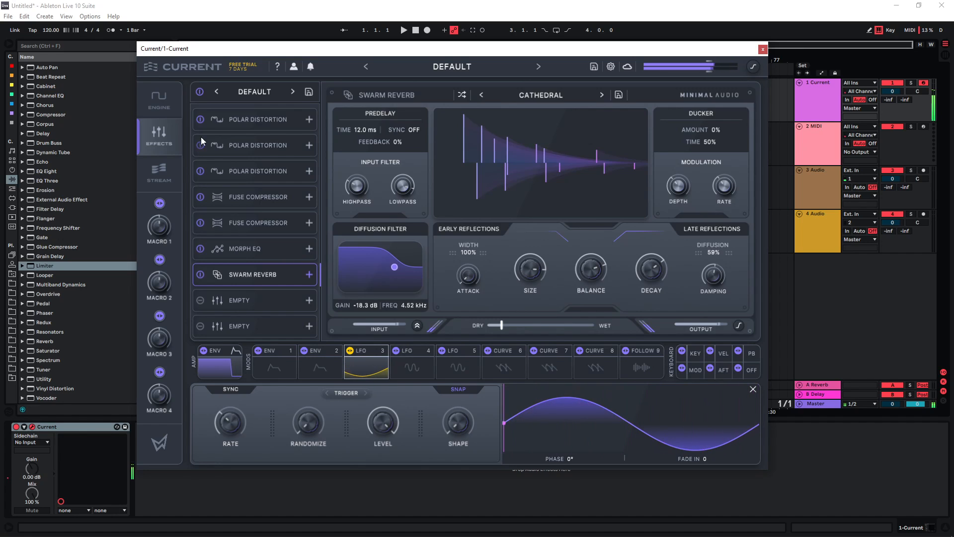
{"action": "left_click", "coordinate": [201, 121]}
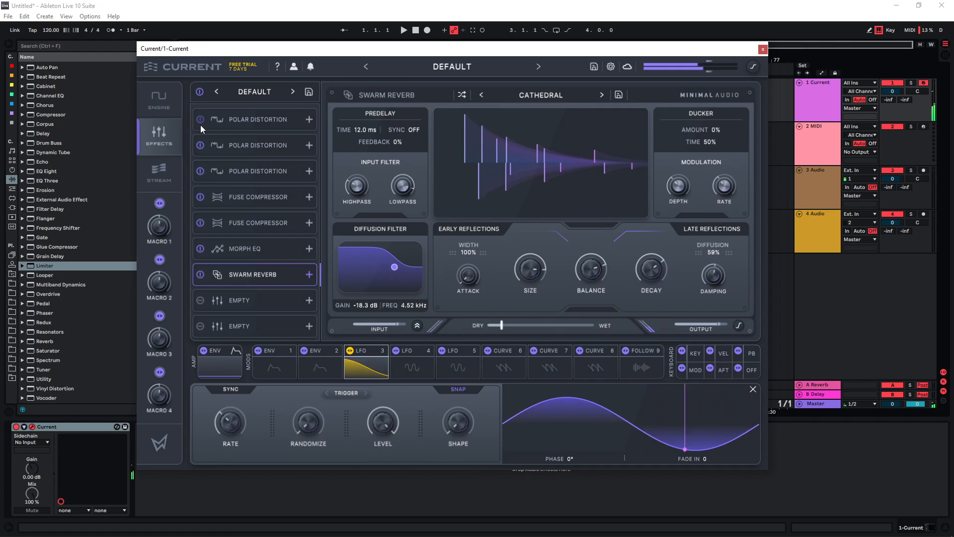
{"action": "left_click", "coordinate": [201, 121]}
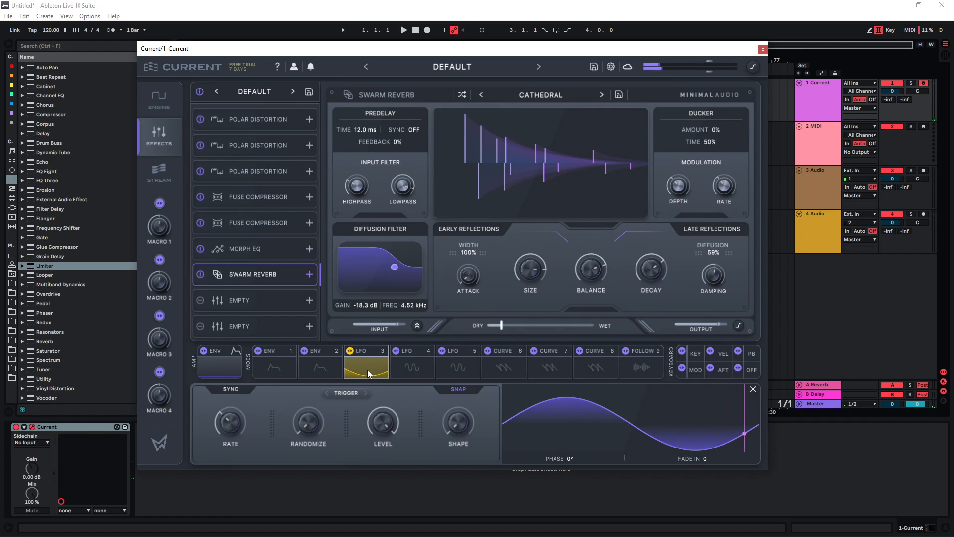
Set the keyboard's glide time to 385 ms and play notes in different octaves to audition the slide.
{"action": "left_click", "coordinate": [753, 389]}
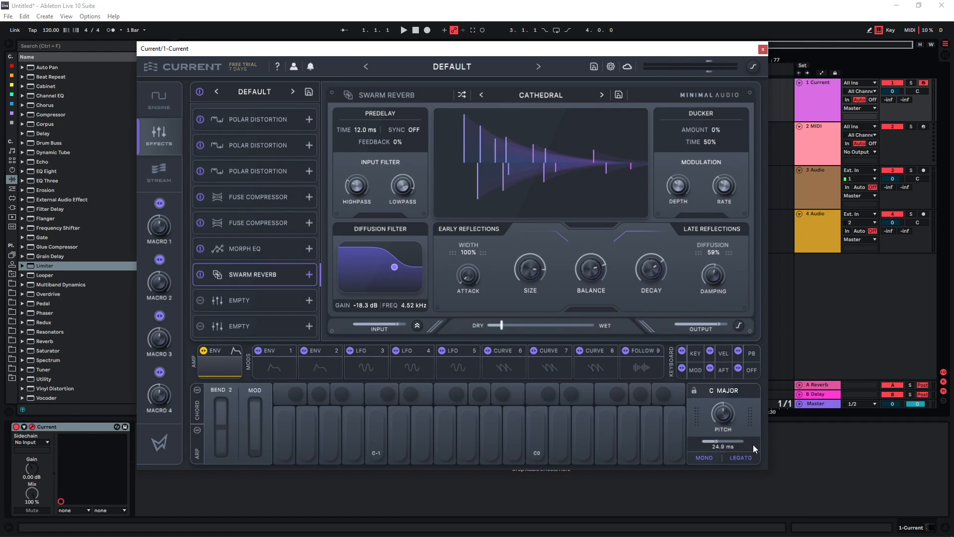
{"action": "left_click", "coordinate": [729, 441]}
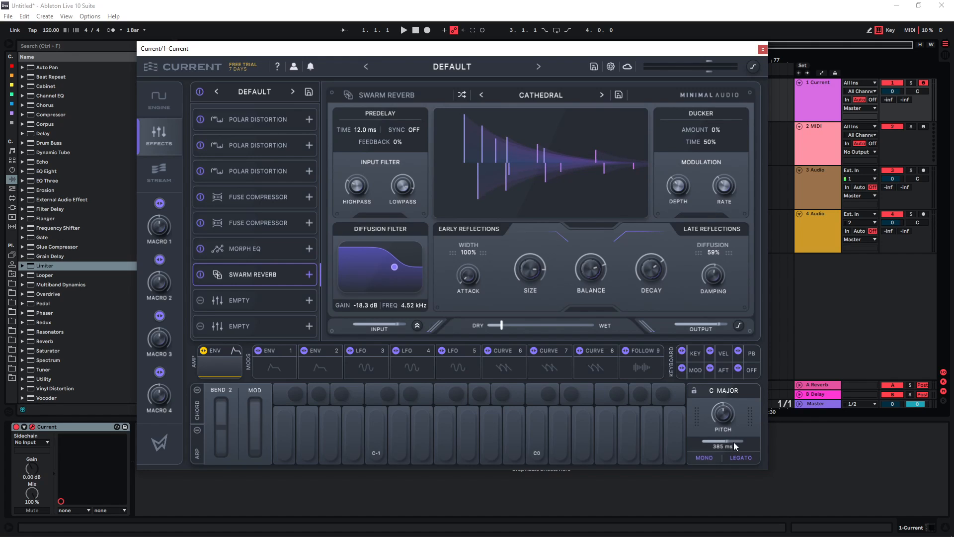
{"action": "key", "text": "a"}
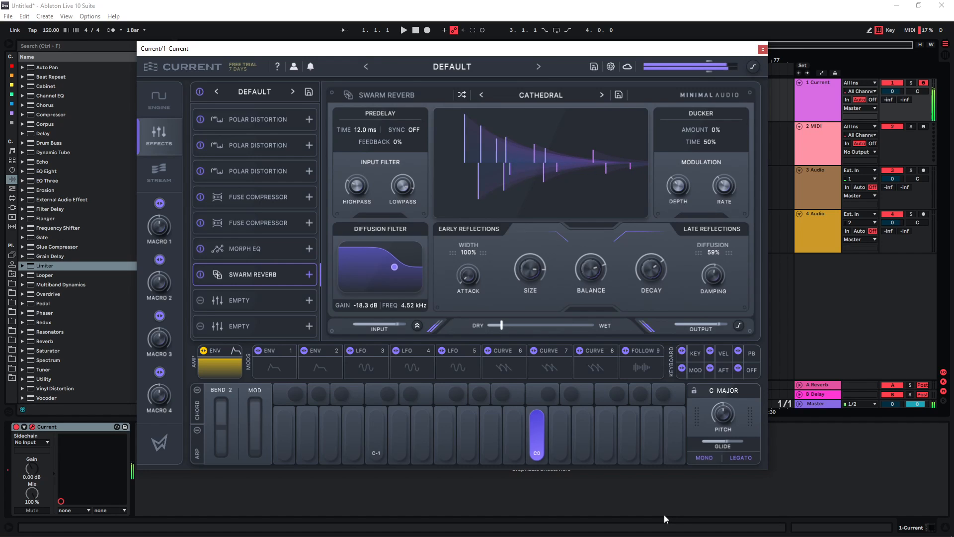
{"action": "key", "text": "x"}
{"action": "key", "text": "x"}
{"action": "key", "text": "f"}
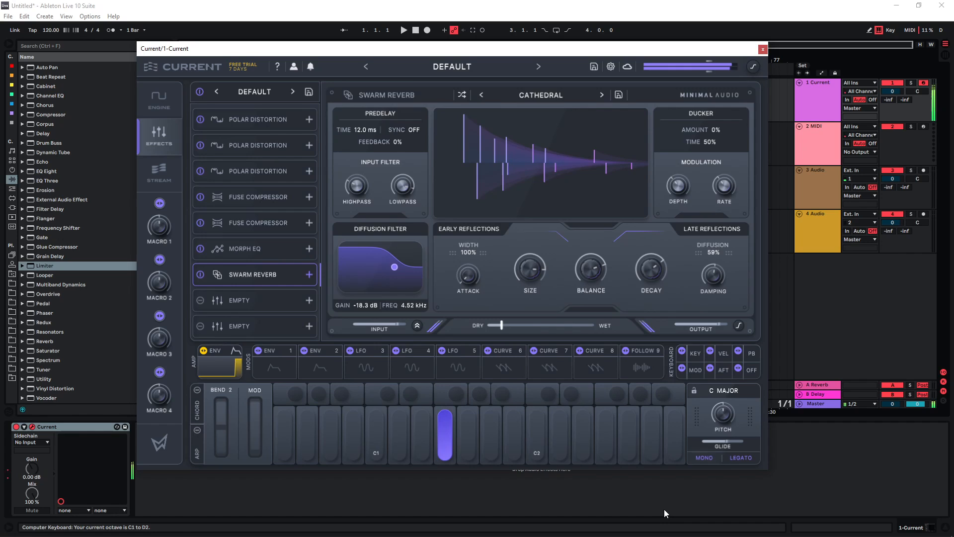
{"action": "key", "text": "d"}
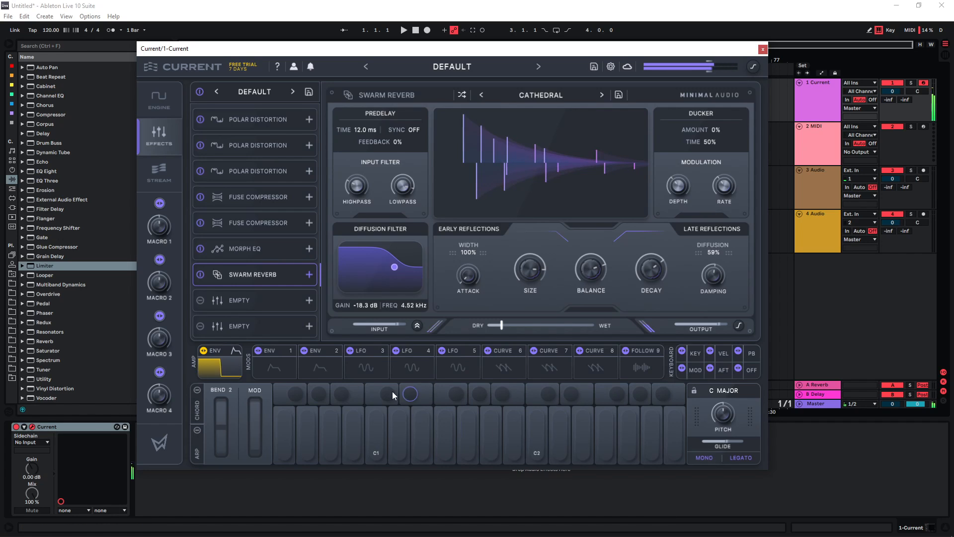
Assign Macro 1 to the pitch of OSC A, OSC B and the sub oscillator, and play a note to audition it.
{"action": "left_click", "coordinate": [159, 99]}
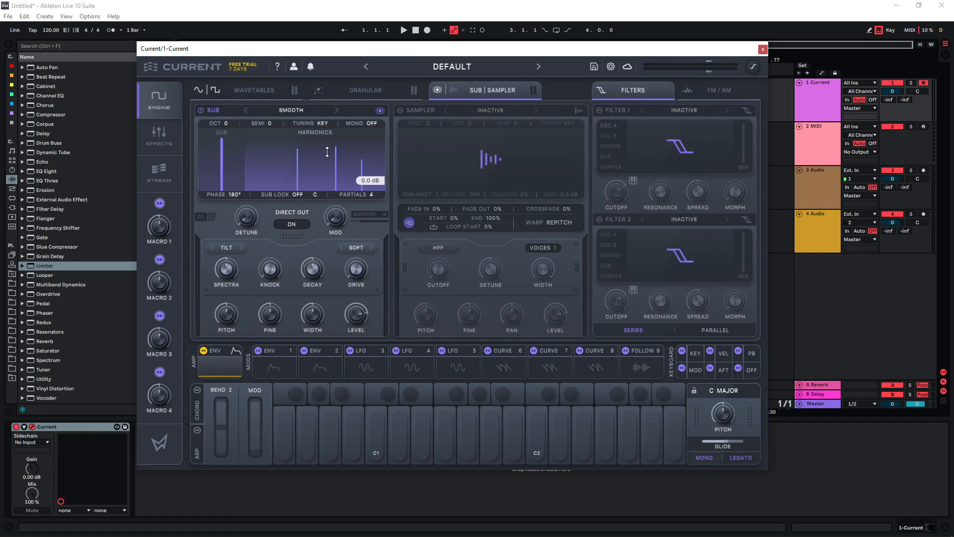
{"action": "left_click", "coordinate": [254, 87]}
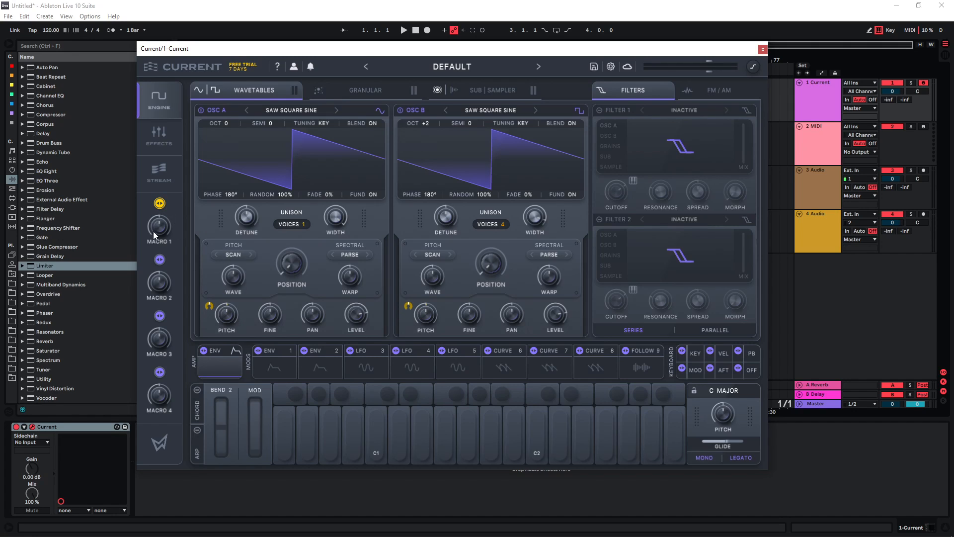
{"action": "left_click", "coordinate": [492, 90]}
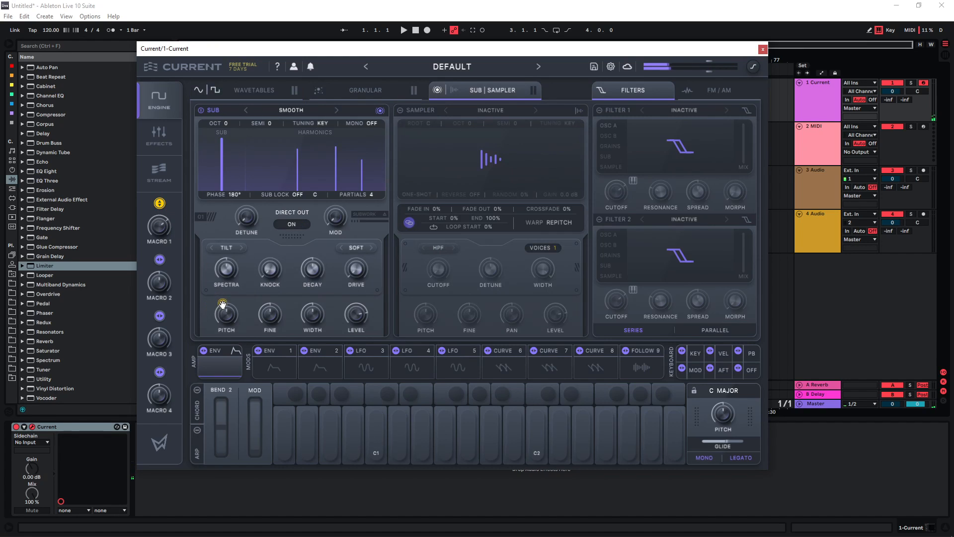
{"action": "key", "text": "z"}
{"action": "key", "text": "a"}
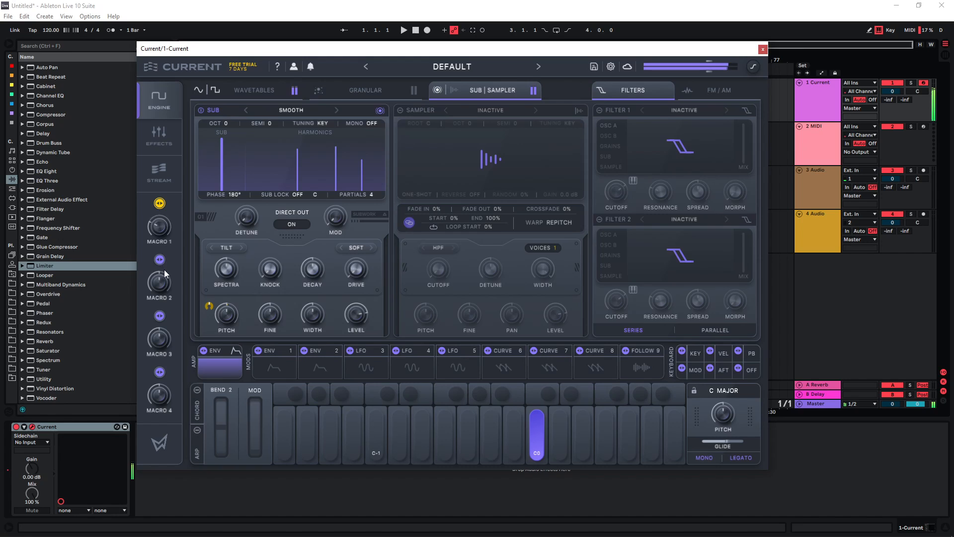
{"action": "key", "text": "a"}
Add a Fuse Compressor in the eighth effect slot and raise its makeup gain while playing a note.
{"action": "left_click", "coordinate": [159, 136]}
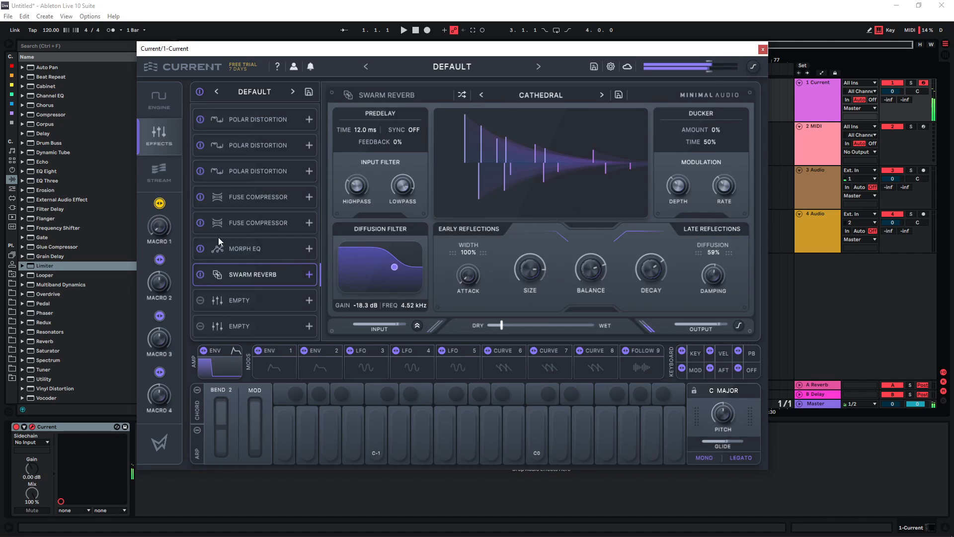
{"action": "left_click", "coordinate": [272, 301]}
{"action": "key", "text": "a"}
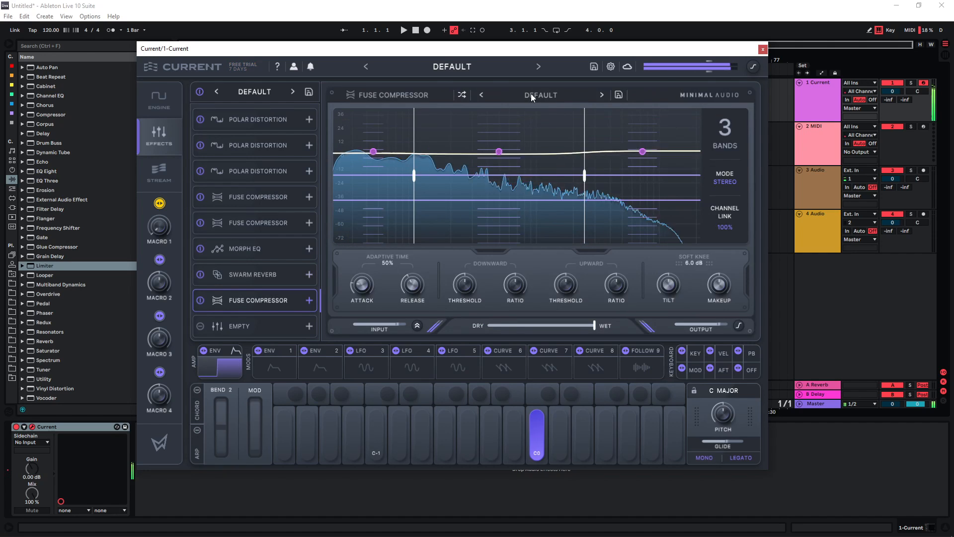
{"action": "left_click_drag", "start_coordinate": [718, 288], "coordinate": [717, 279]}
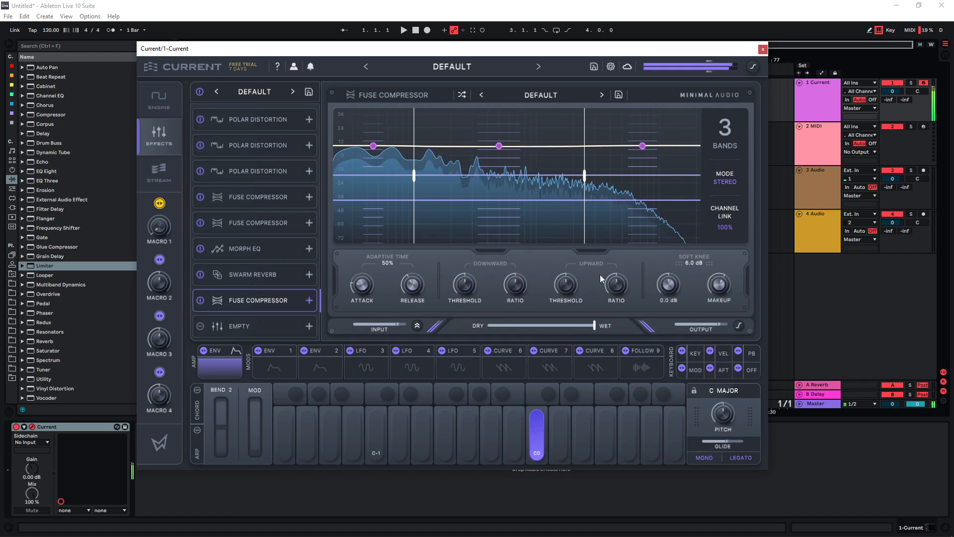
Add a Hybrid Filter in the ninth slot, enable its low crossover and adjust the cutoff to about 1.49 kHz.
{"action": "left_click", "coordinate": [229, 324]}
{"action": "left_click", "coordinate": [394, 218]}
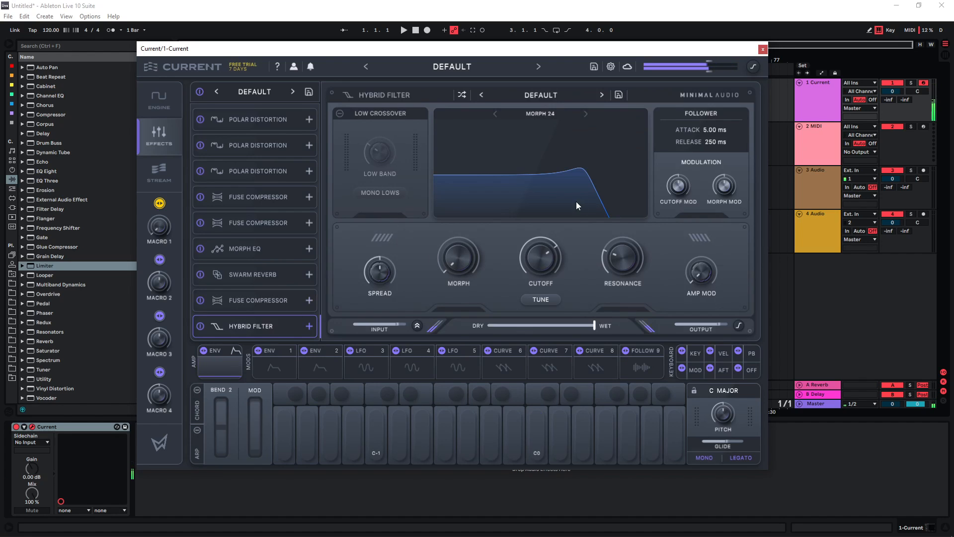
{"action": "left_click", "coordinate": [369, 117]}
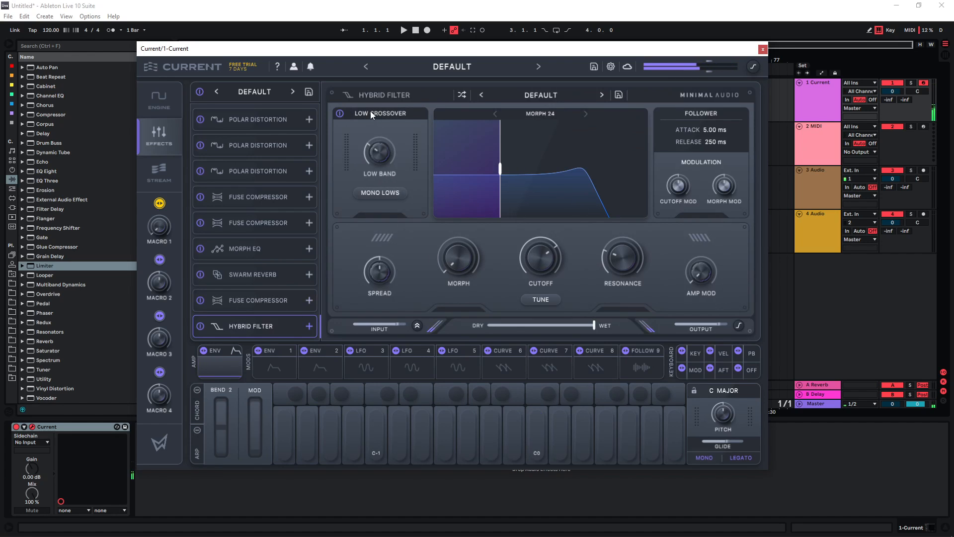
{"action": "left_click_drag", "start_coordinate": [547, 246], "coordinate": [534, 228]}
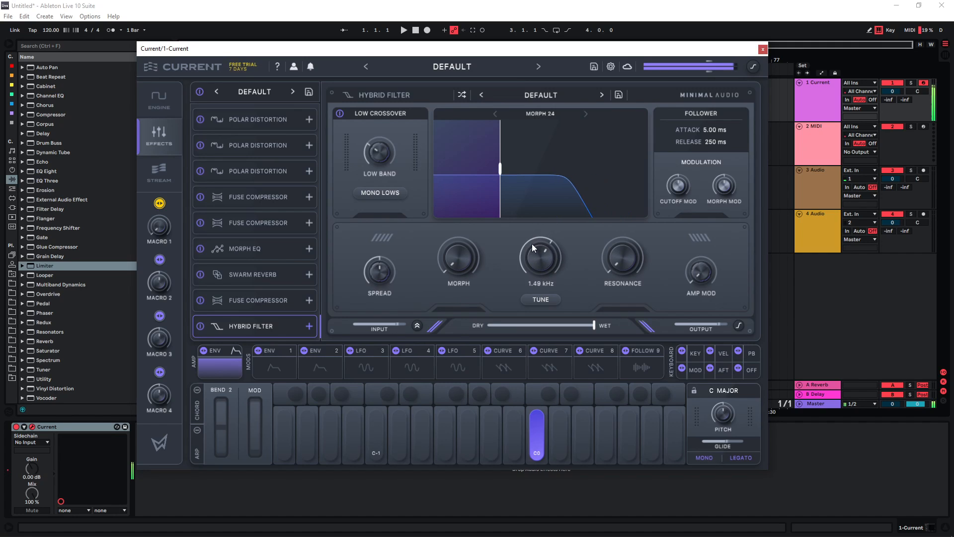
Set the Hybrid Filter's morph to 18%, adjust its resonance, lower the low band crossover and enable Mono Lows.
{"action": "left_click_drag", "start_coordinate": [467, 243], "coordinate": [466, 238]}
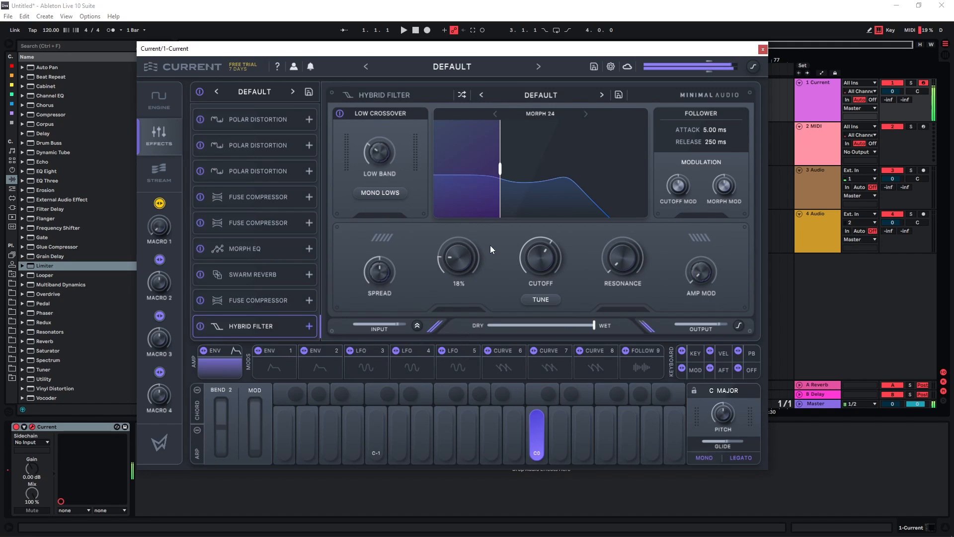
{"action": "left_click_drag", "start_coordinate": [618, 260], "coordinate": [614, 257]}
{"action": "left_click_drag", "start_coordinate": [378, 160], "coordinate": [377, 171]}
{"action": "left_click", "coordinate": [380, 192]}
Move the last Fuse Compressor below the Hybrid Filter and play notes in different octaves to audition the chain.
{"action": "left_click_drag", "start_coordinate": [255, 300], "coordinate": [256, 326]}
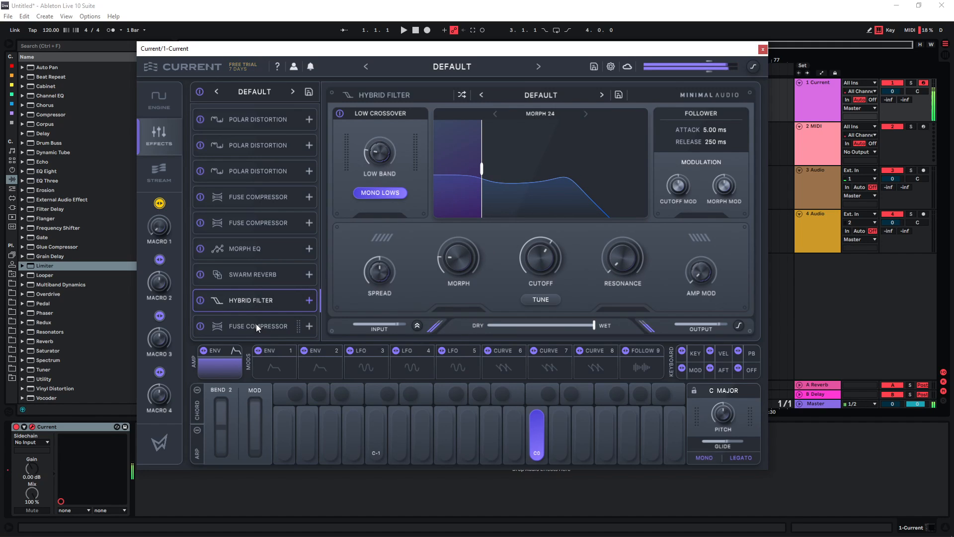
{"action": "key", "text": "x"}
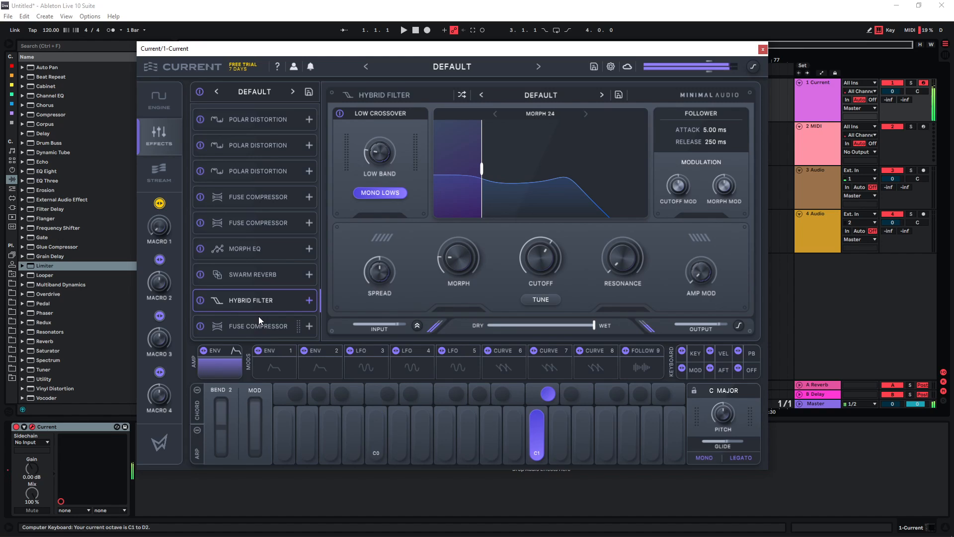
{"action": "key", "text": "z"}
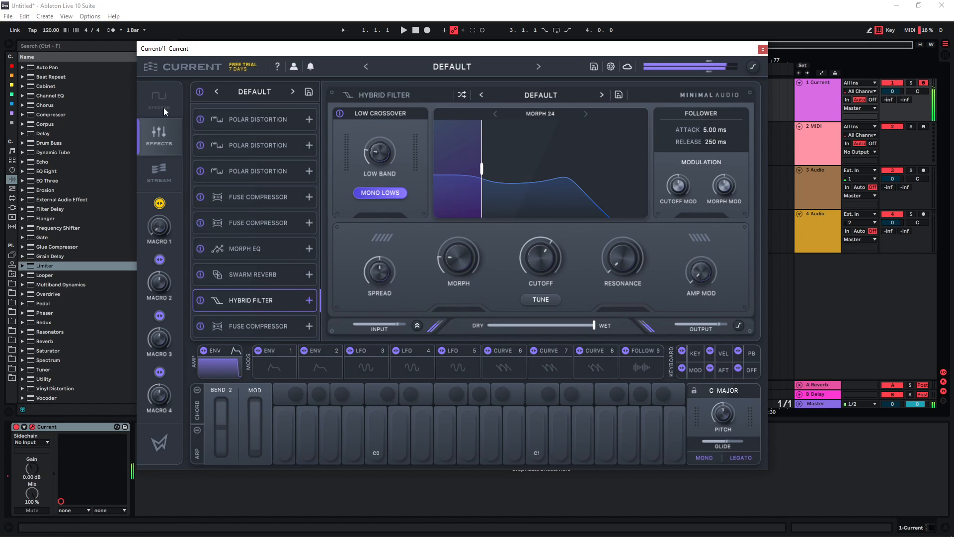
Load the Multi-Band preset Kick Bounce into the first Polar Distortion.
{"action": "left_click", "coordinate": [258, 171]}
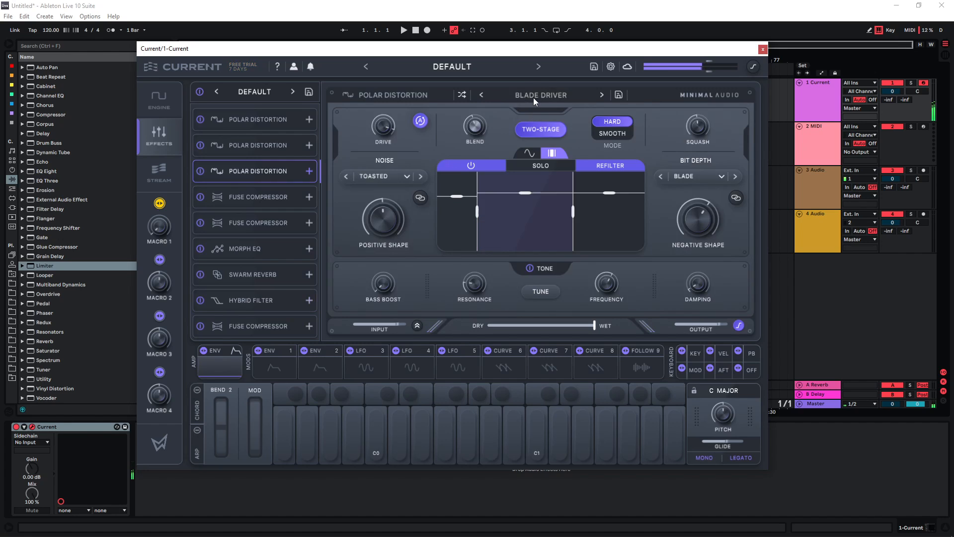
{"action": "left_click", "coordinate": [279, 145]}
{"action": "left_click", "coordinate": [602, 95]}
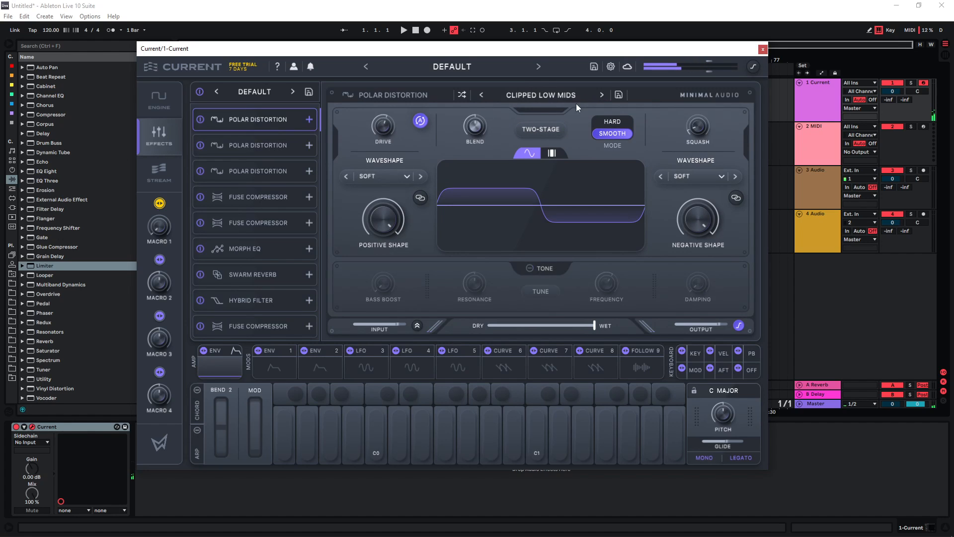
{"action": "left_click", "coordinate": [547, 94]}
{"action": "mouse_move", "coordinate": [556, 157]}
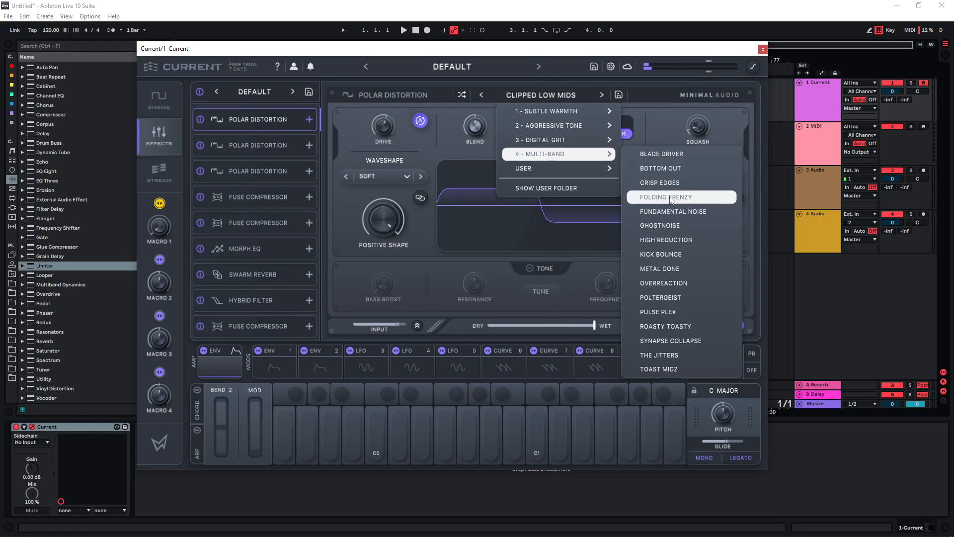
{"action": "left_click", "coordinate": [646, 269]}
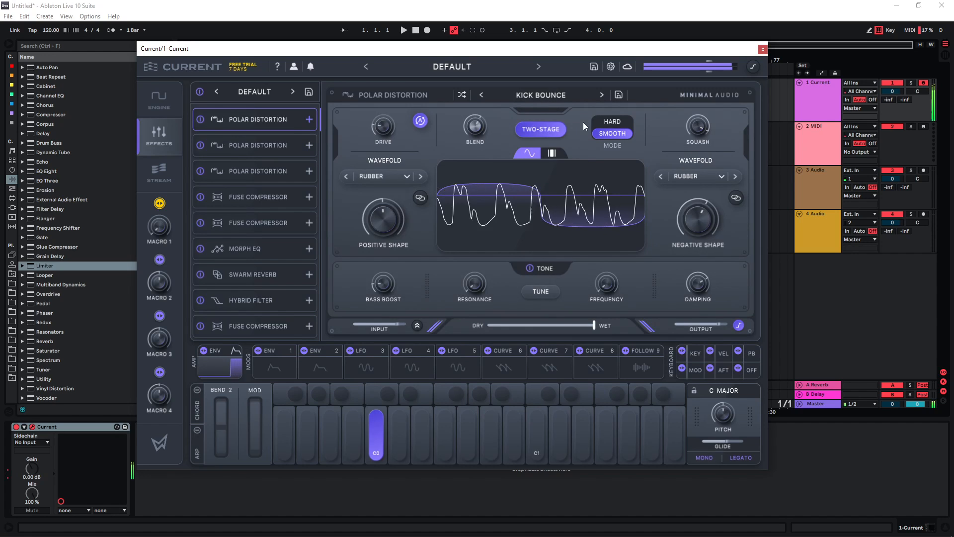
Advance through the first Polar Distortion's presets to Synapse Collapse while playing notes to compare them.
{"action": "left_click", "coordinate": [602, 94]}
{"action": "left_click", "coordinate": [602, 95]}
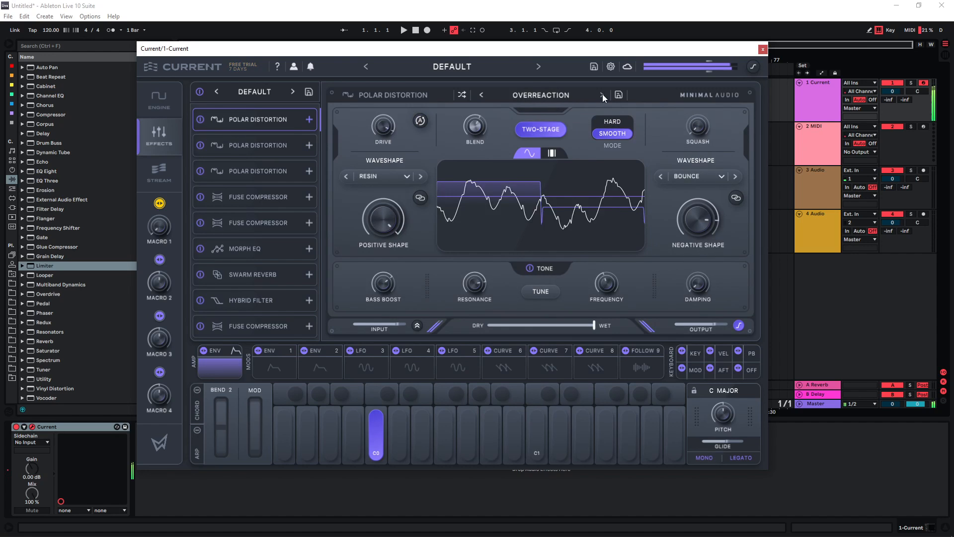
{"action": "left_click", "coordinate": [603, 94]}
{"action": "left_click", "coordinate": [602, 95]}
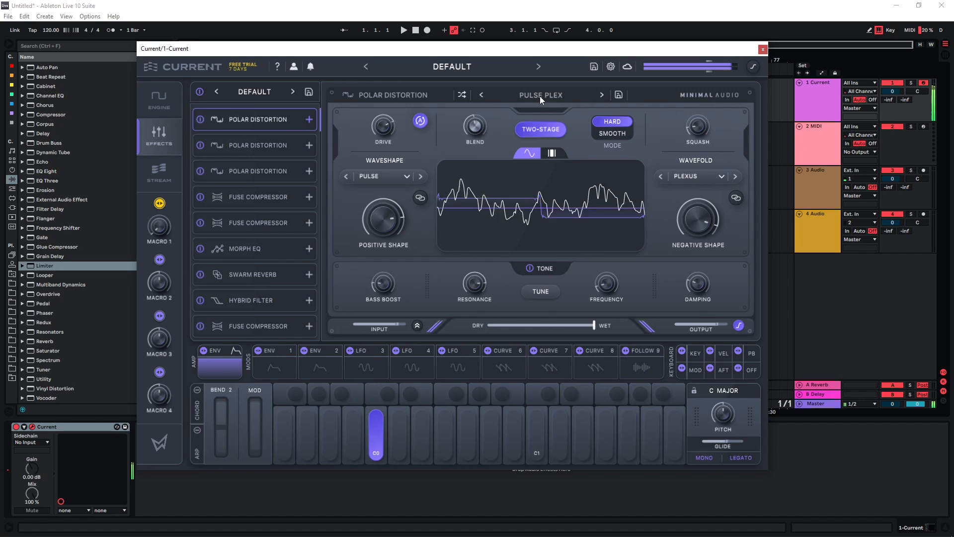
{"action": "left_click", "coordinate": [601, 95]}
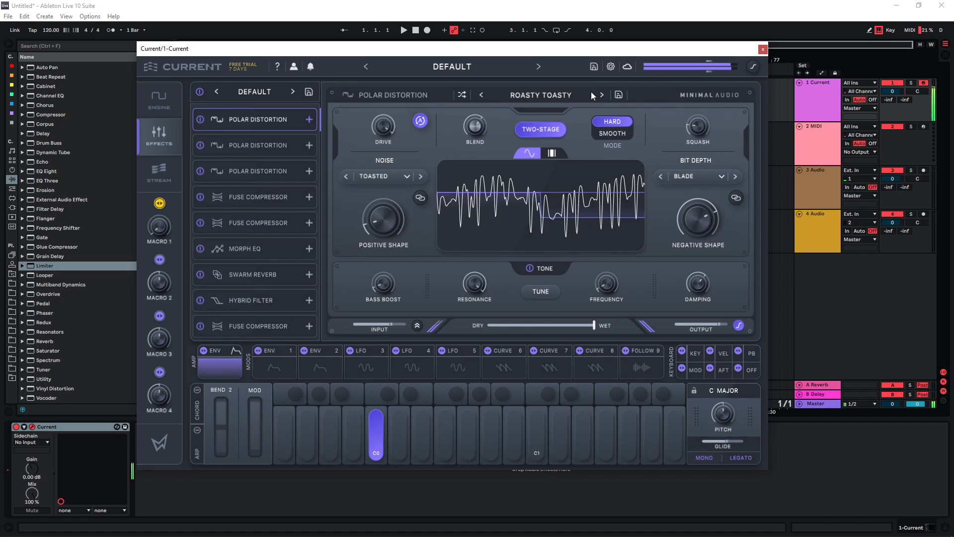
{"action": "left_click", "coordinate": [603, 95]}
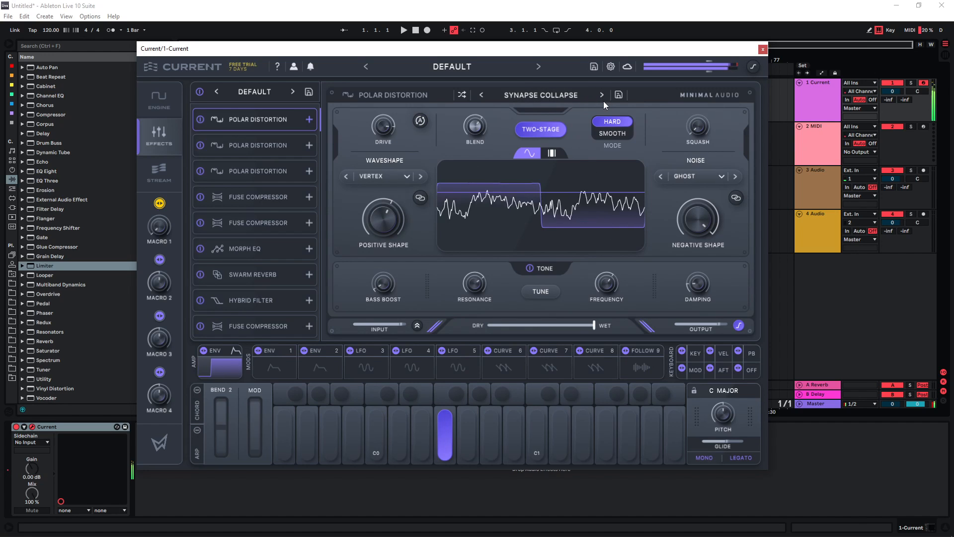
Set the amp envelope's attack to 145 ms and play a note to audition the slower onset.
{"action": "left_click", "coordinate": [212, 370]}
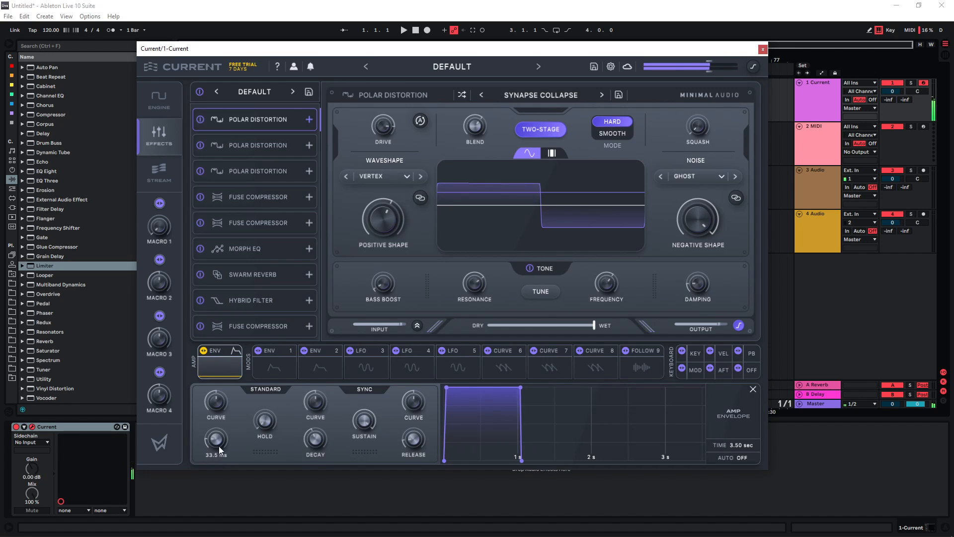
{"action": "left_click_drag", "start_coordinate": [219, 443], "coordinate": [214, 422]}
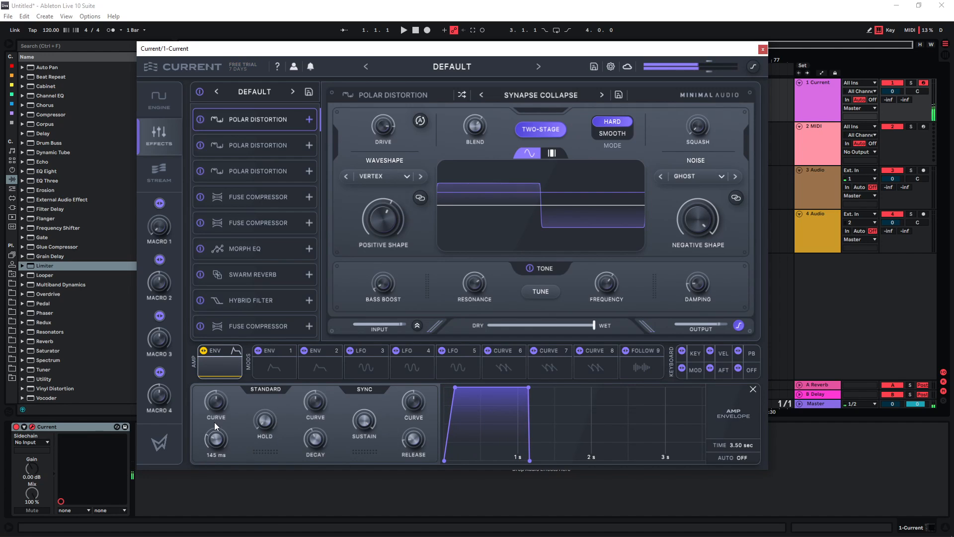
{"action": "left_click", "coordinate": [403, 353]}
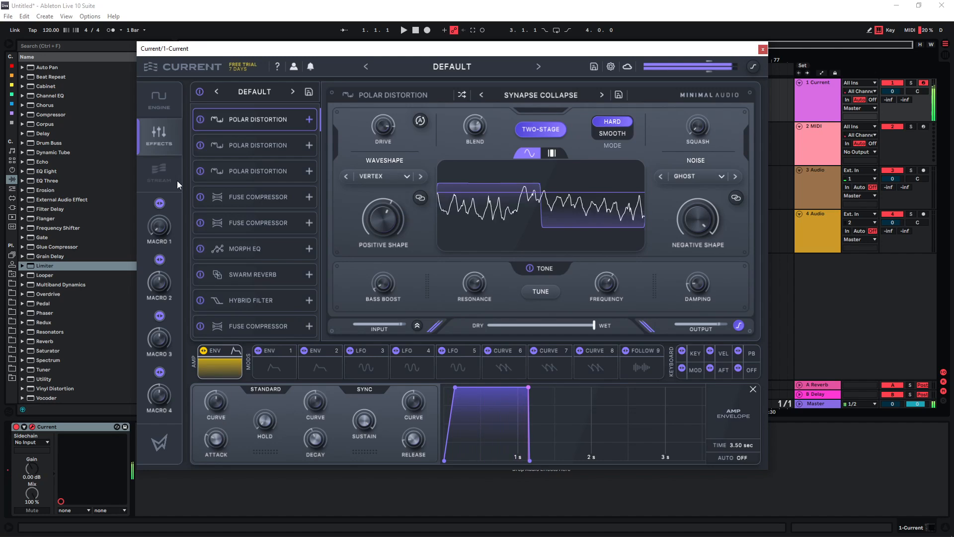
On an initialized patch with a sine in OSC A, modulate its pitch by about +24 with Curve 6 shaped as a short, steep decay.
{"action": "left_click", "coordinate": [154, 96]}
{"action": "left_click", "coordinate": [278, 90]}
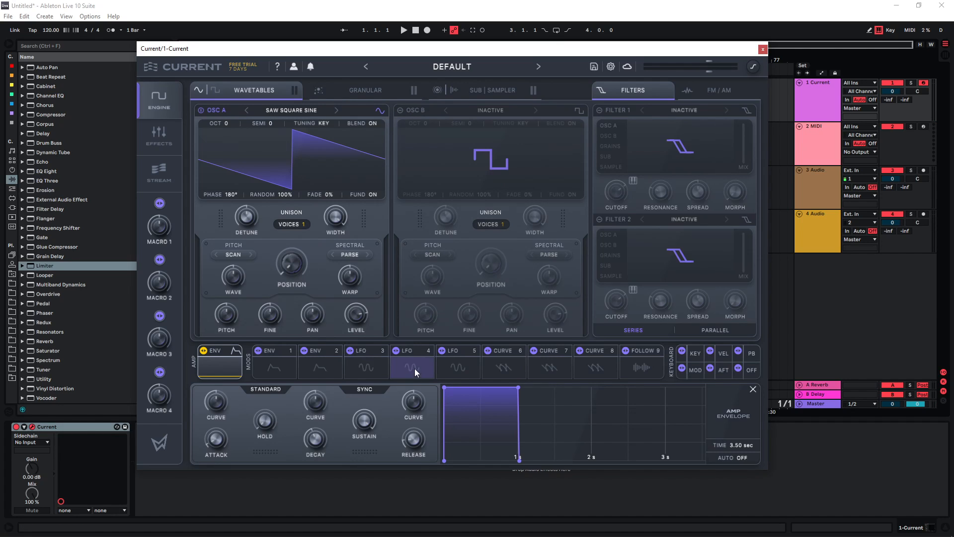
{"action": "left_click", "coordinate": [496, 372]}
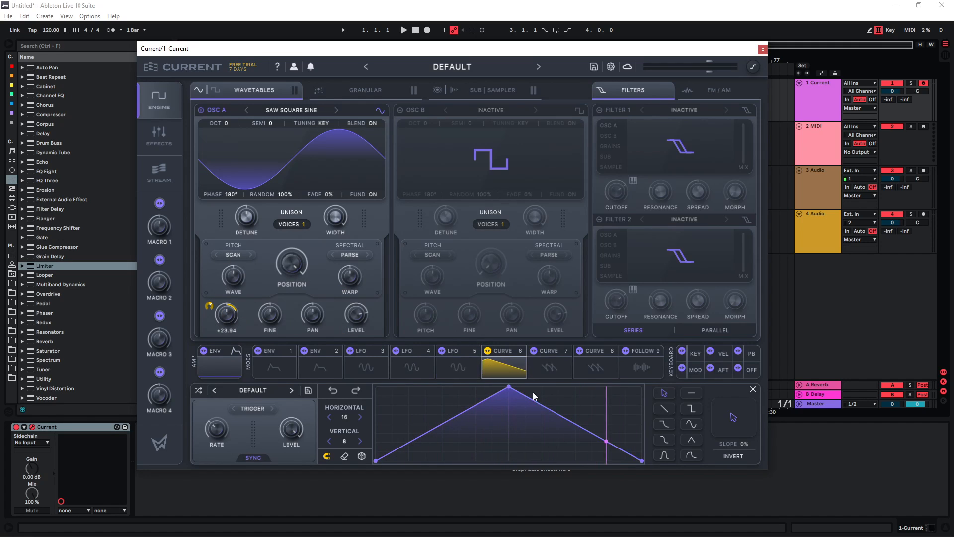
{"action": "left_click_drag", "start_coordinate": [535, 395], "coordinate": [439, 415]}
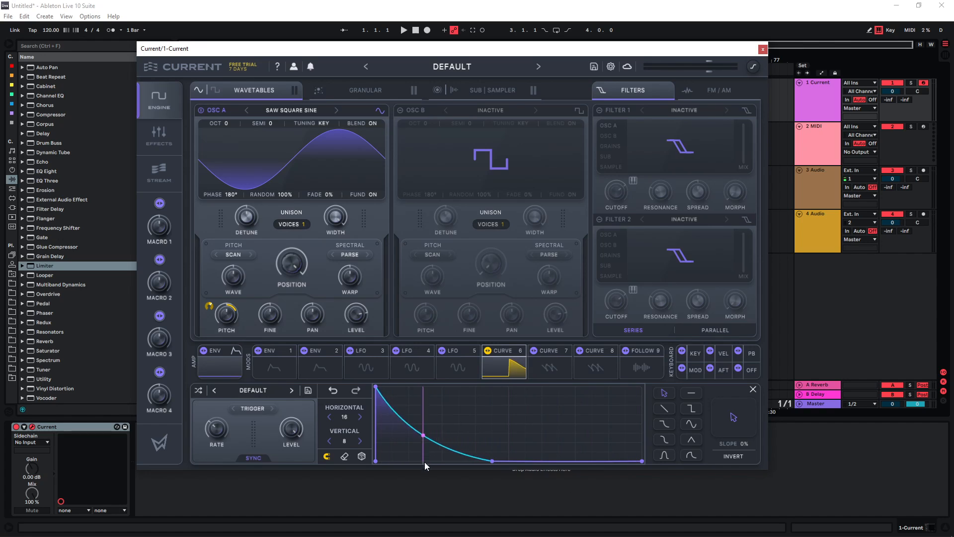
{"action": "left_click_drag", "start_coordinate": [424, 461], "coordinate": [425, 487]}
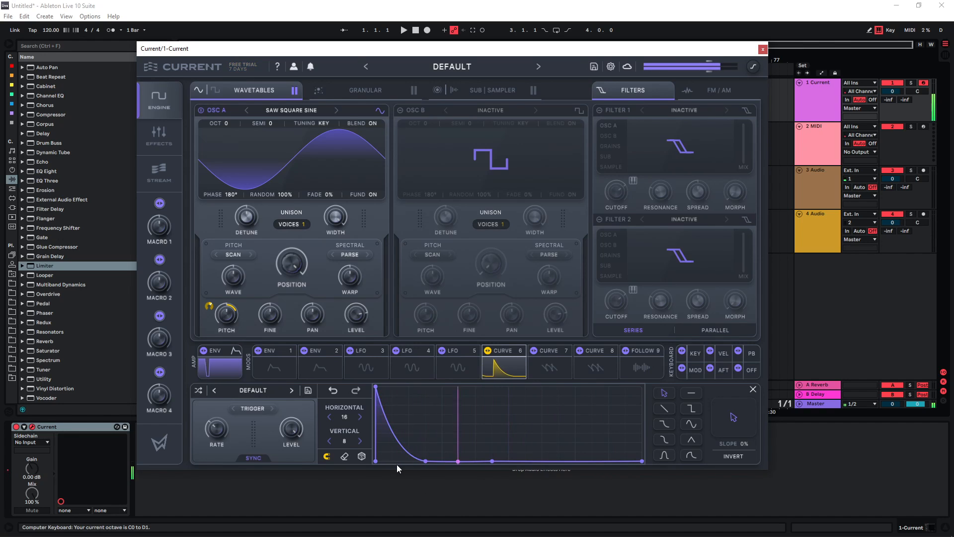
Assign Curve 7 to OSC A's level with a 12.0 dB amount and reshape it into a quick decay.
{"action": "left_click_drag", "start_coordinate": [536, 370], "coordinate": [354, 316]}
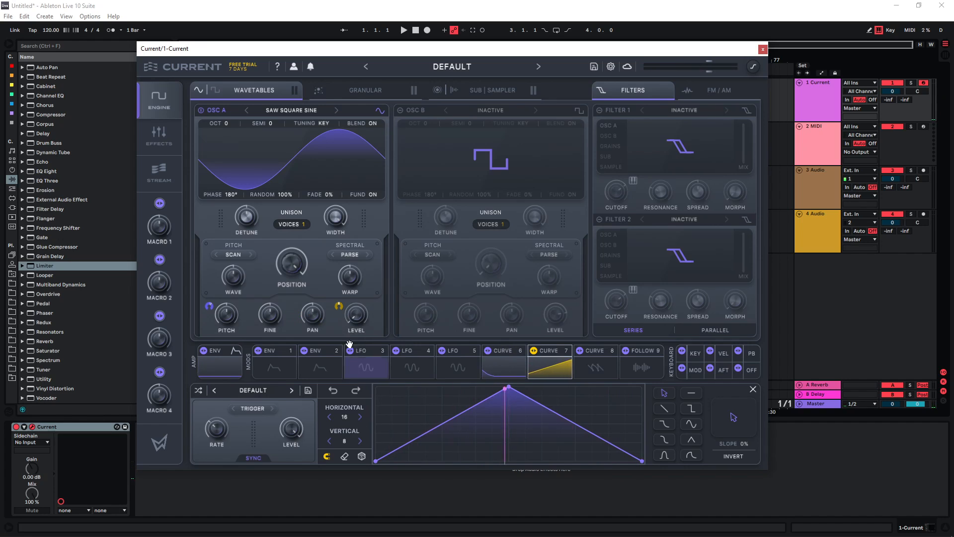
{"action": "left_click", "coordinate": [560, 373]}
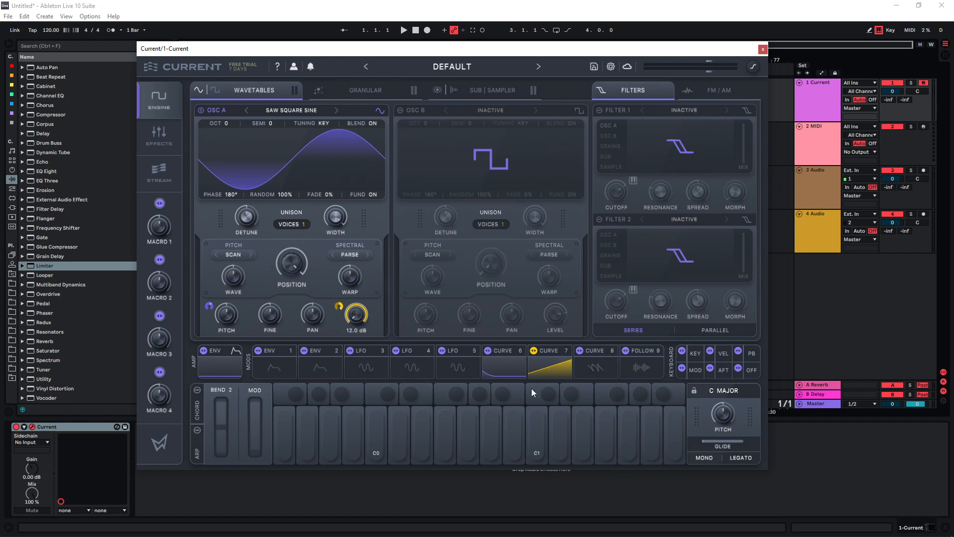
{"action": "left_click", "coordinate": [554, 368]}
{"action": "left_click_drag", "start_coordinate": [509, 386], "coordinate": [403, 434]}
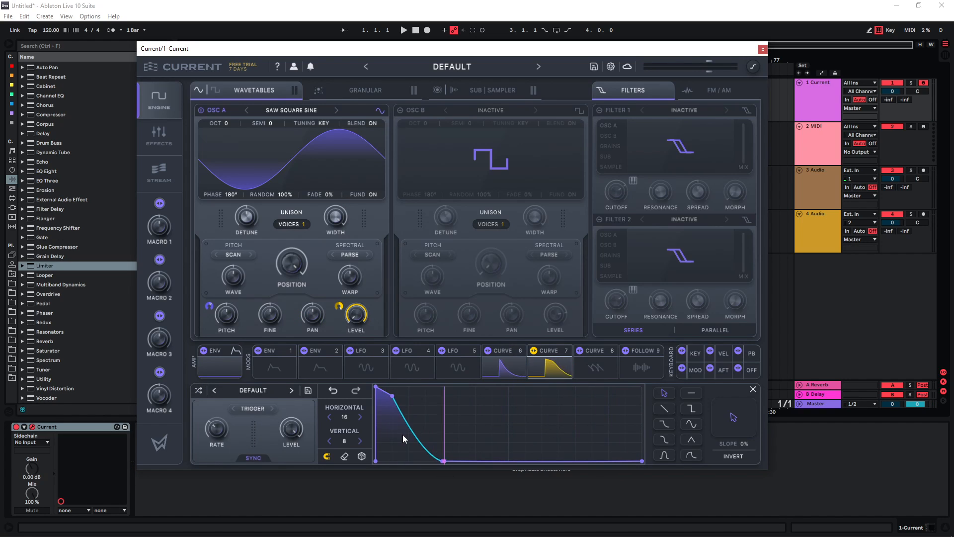
Switch both Curve 7 and Curve 6 from Trigger to One-Shot mode.
{"action": "left_click", "coordinate": [253, 408]}
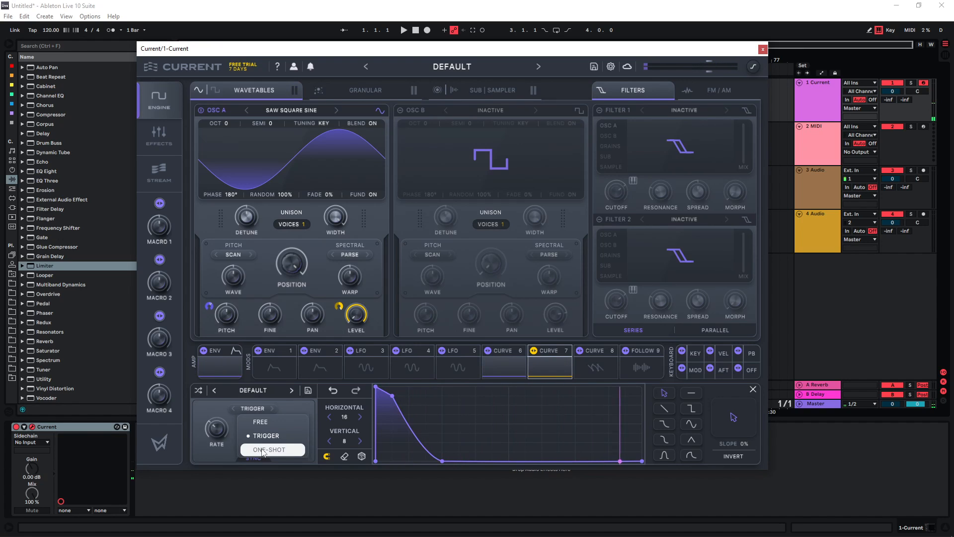
{"action": "left_click", "coordinate": [263, 450]}
{"action": "left_click", "coordinate": [492, 371]}
{"action": "left_click", "coordinate": [259, 408]}
{"action": "left_click", "coordinate": [268, 449]}
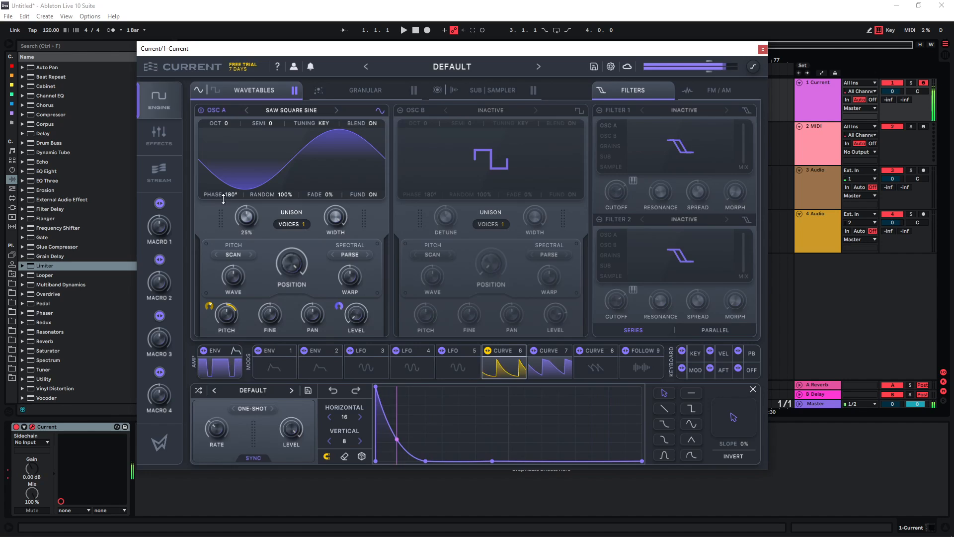
Add a Polar Distortion in the first effect slot and audition Subtle Warmth presets, settling on Brighten Up.
{"action": "mouse_move", "coordinate": [543, 113]}
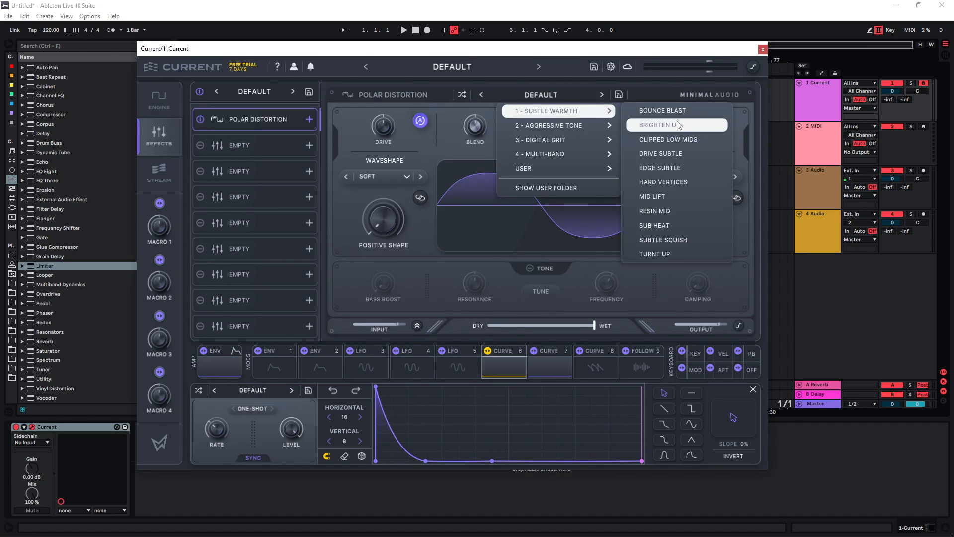
{"action": "left_click", "coordinate": [656, 110]}
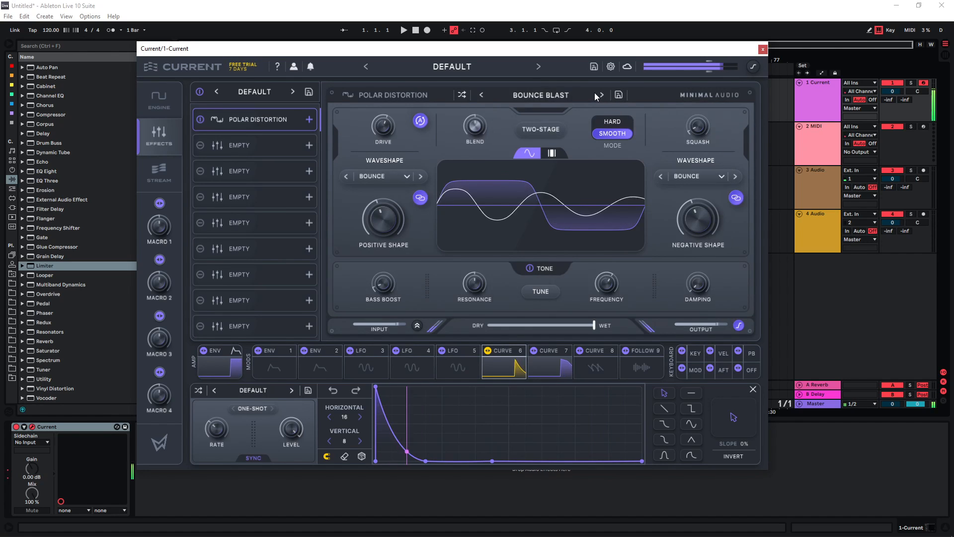
{"action": "left_click", "coordinate": [602, 94]}
{"action": "left_click", "coordinate": [601, 95]}
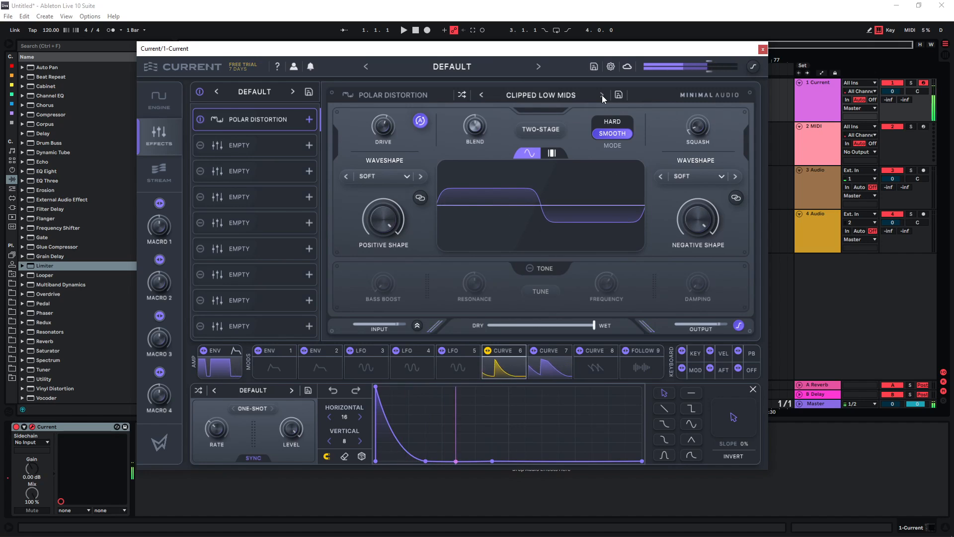
{"action": "left_click", "coordinate": [481, 97]}
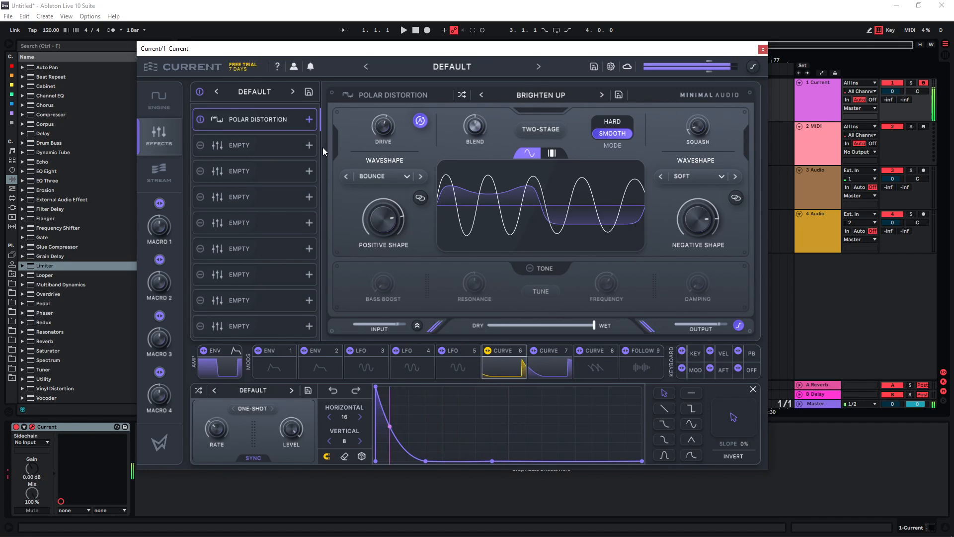
Add a second Polar Distortion in the next effect slot and load the Multi-Band preset Blade Driver.
{"action": "left_click", "coordinate": [264, 163]}
{"action": "left_click", "coordinate": [541, 94]}
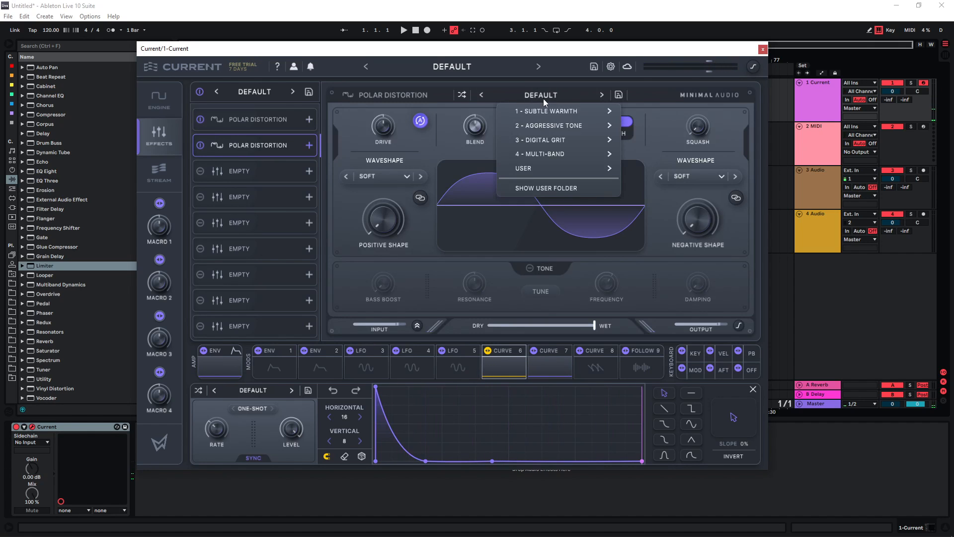
{"action": "mouse_move", "coordinate": [543, 126]}
{"action": "left_click", "coordinate": [662, 154]}
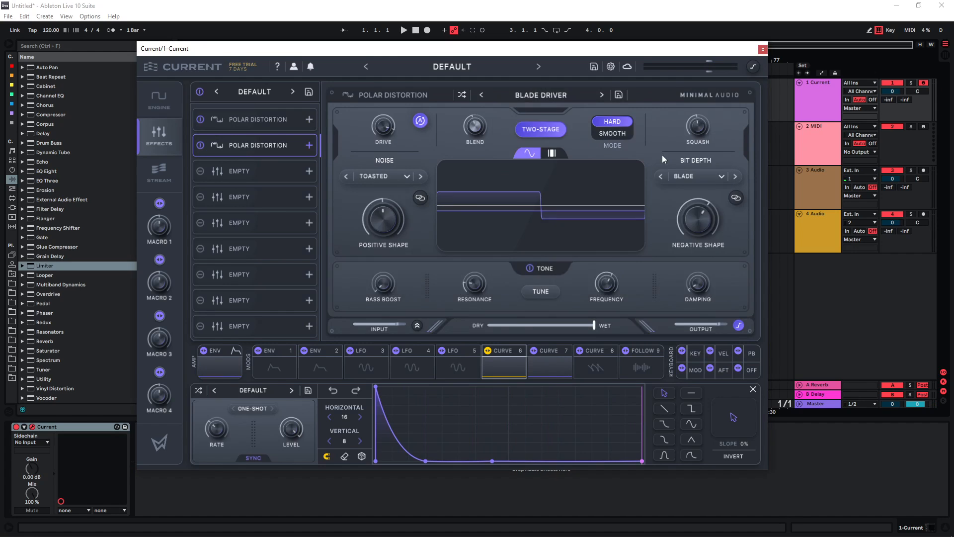
Advance through the second Polar Distortion's Multi-Band presets to Metal Cone while playing notes.
{"action": "left_click", "coordinate": [601, 95]}
{"action": "left_click", "coordinate": [601, 96]}
{"action": "left_click", "coordinate": [601, 95]}
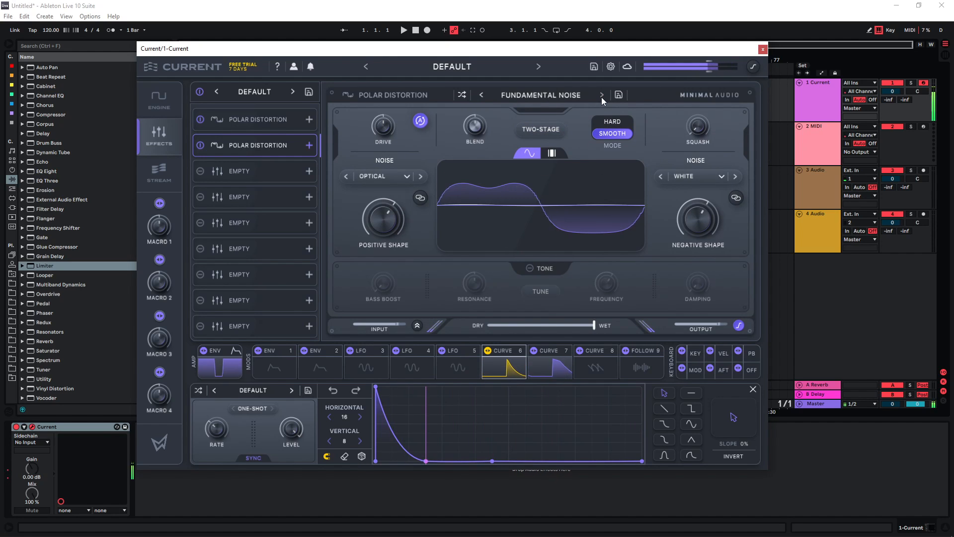
{"action": "left_click", "coordinate": [601, 95]}
{"action": "left_click", "coordinate": [601, 96]}
{"action": "left_click", "coordinate": [601, 96]}
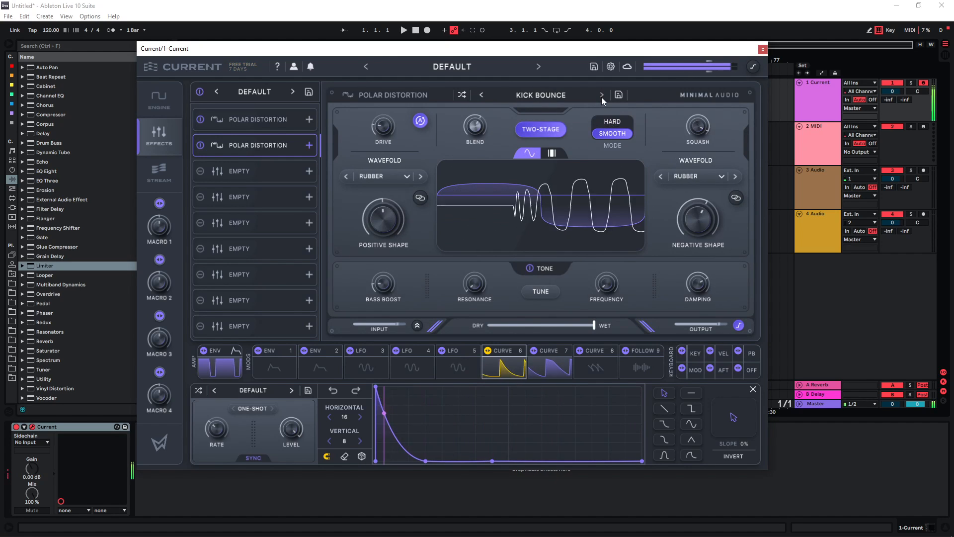
{"action": "left_click", "coordinate": [601, 95]}
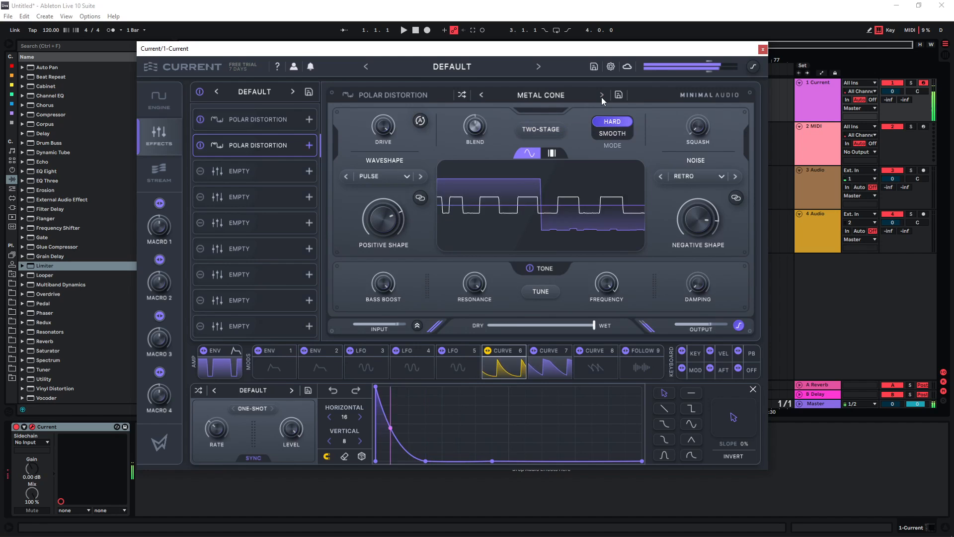
Add a Fuse Compressor in the third effect slot and load its Mixing preset Extra Punch.
{"action": "left_click", "coordinate": [267, 171]}
{"action": "left_click", "coordinate": [703, 303]}
{"action": "left_click", "coordinate": [541, 95]}
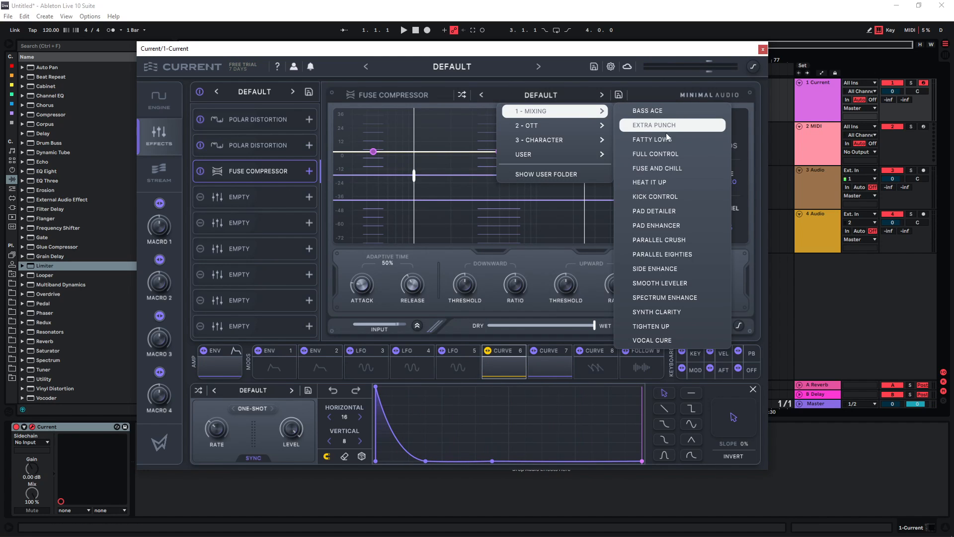
{"action": "left_click", "coordinate": [665, 130]}
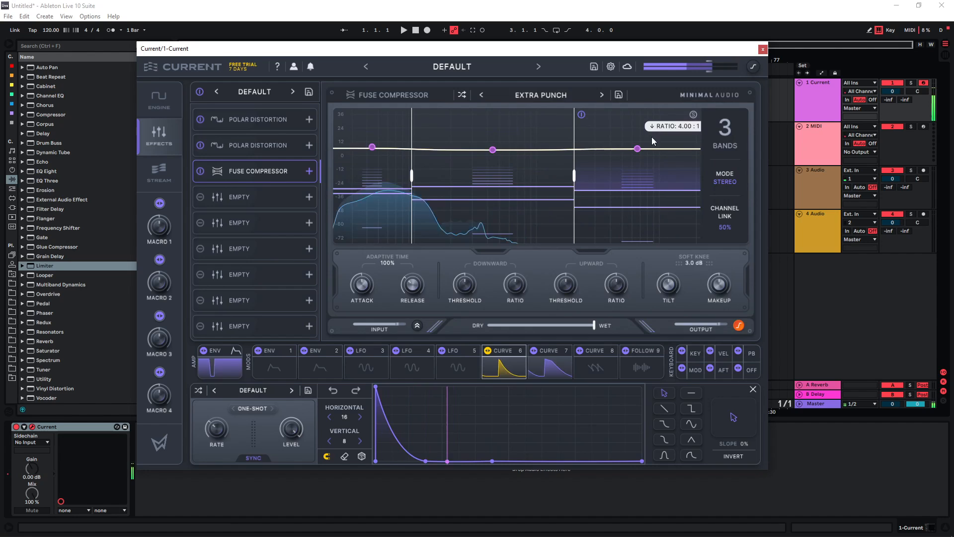
Add a Swarm Reverb in the fourth effect slot, load the Cathedral preset and raise its wet mix slightly.
{"action": "left_click", "coordinate": [237, 197]}
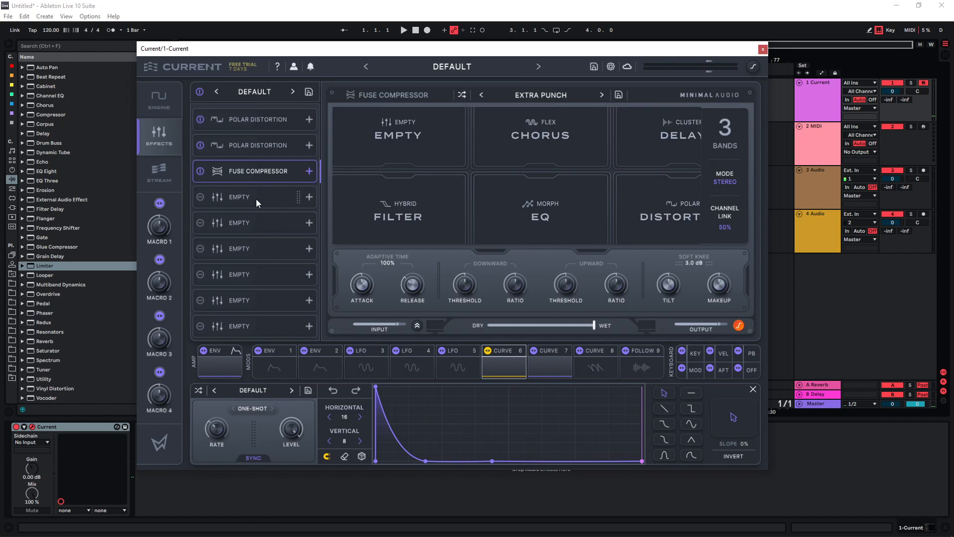
{"action": "left_click", "coordinate": [547, 296]}
{"action": "left_click", "coordinate": [553, 95]}
{"action": "mouse_move", "coordinate": [546, 125]}
{"action": "left_click", "coordinate": [646, 169]}
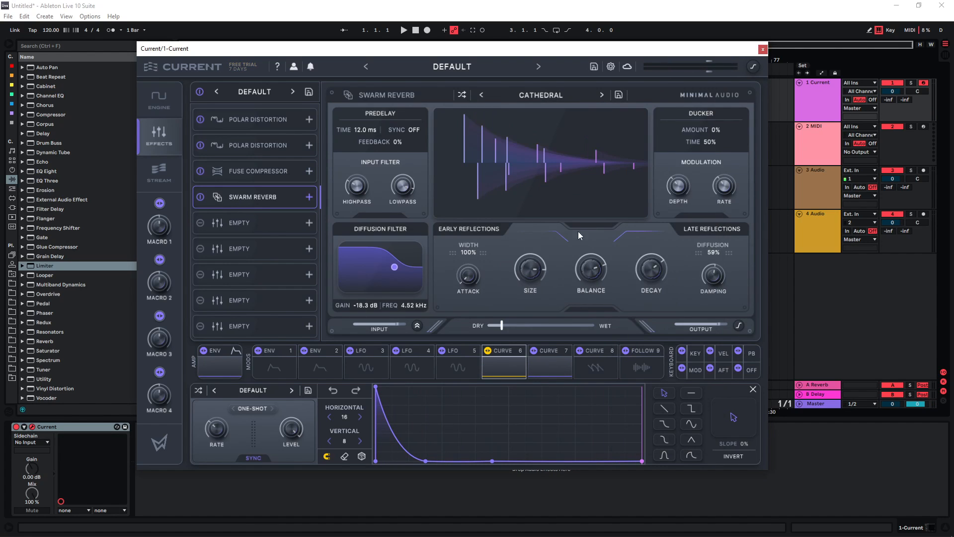
{"action": "left_click_drag", "start_coordinate": [502, 324], "coordinate": [505, 327]}
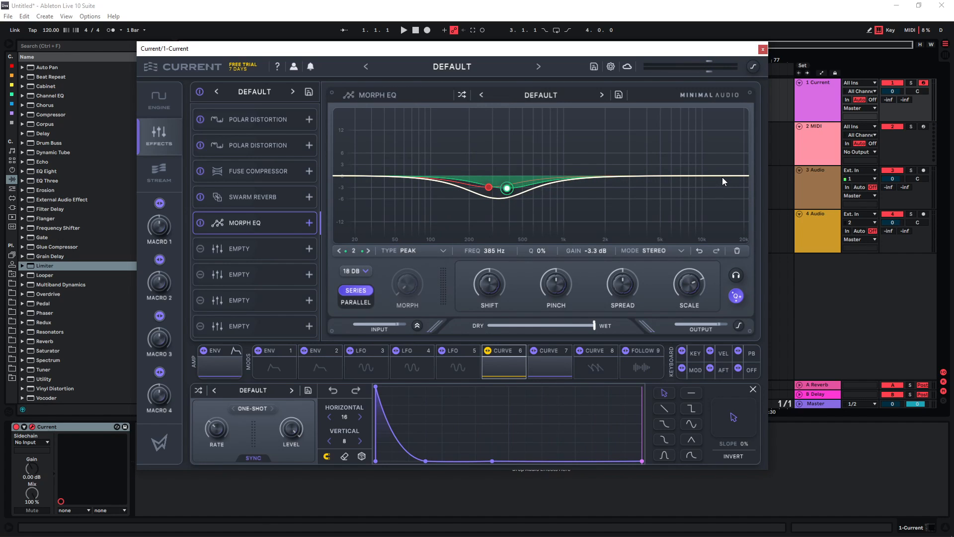
In the Morph EQ, add a low-pass band at about 968 Hz and adjust the low-mid peak cuts, placing band 2 at 349 Hz and -2.0 dB.
{"action": "double_click", "coordinate": [723, 178]}
{"action": "left_click_drag", "start_coordinate": [723, 177], "coordinate": [561, 185]}
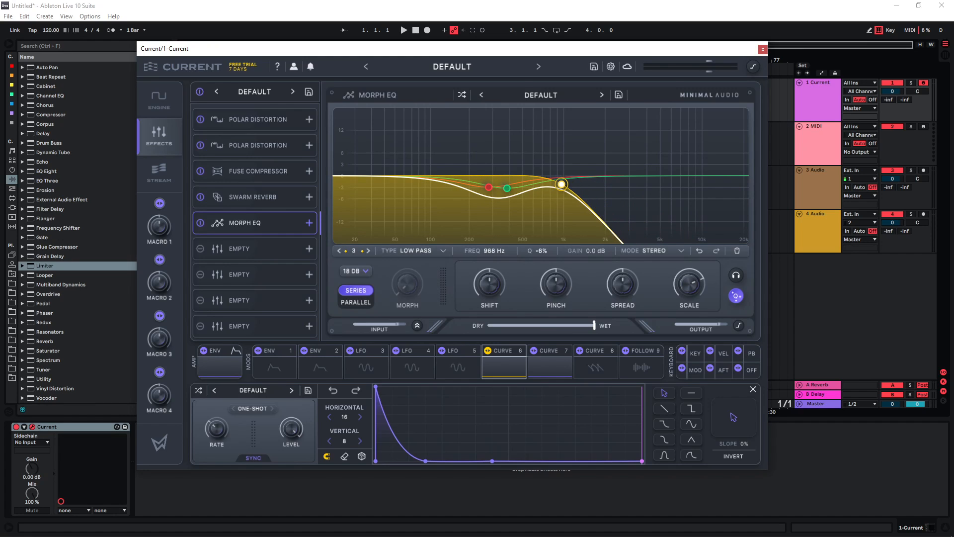
{"action": "mouse_move", "coordinate": [489, 187]}
{"action": "left_mouse_down"}
{"action": "mouse_move", "coordinate": [462, 190]}
{"action": "mouse_move", "coordinate": [501, 184]}
{"action": "left_mouse_up"}
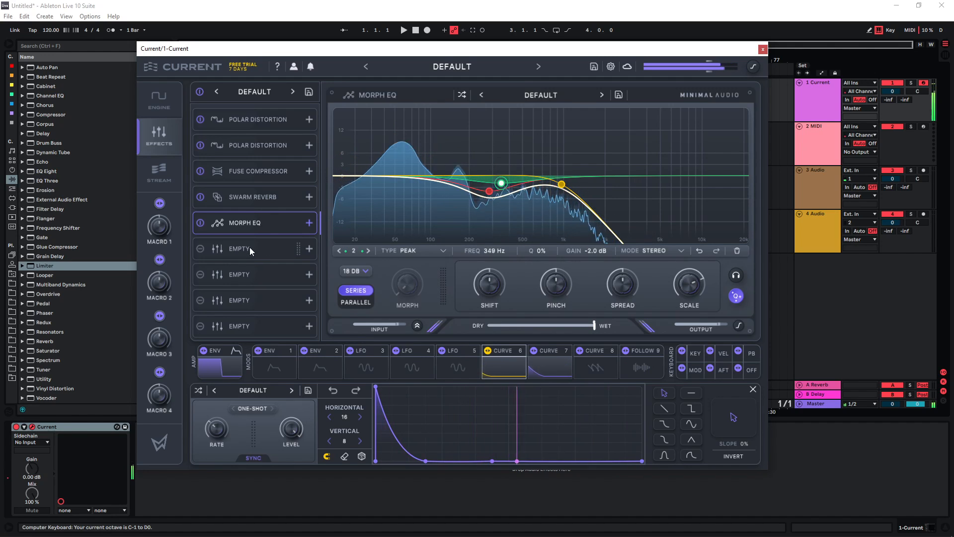
Add a Fuse Compressor in the sixth effect slot and load its Mixing preset Synth Clarity.
{"action": "left_click", "coordinate": [249, 246]}
{"action": "left_click", "coordinate": [541, 95]}
{"action": "mouse_move", "coordinate": [540, 116]}
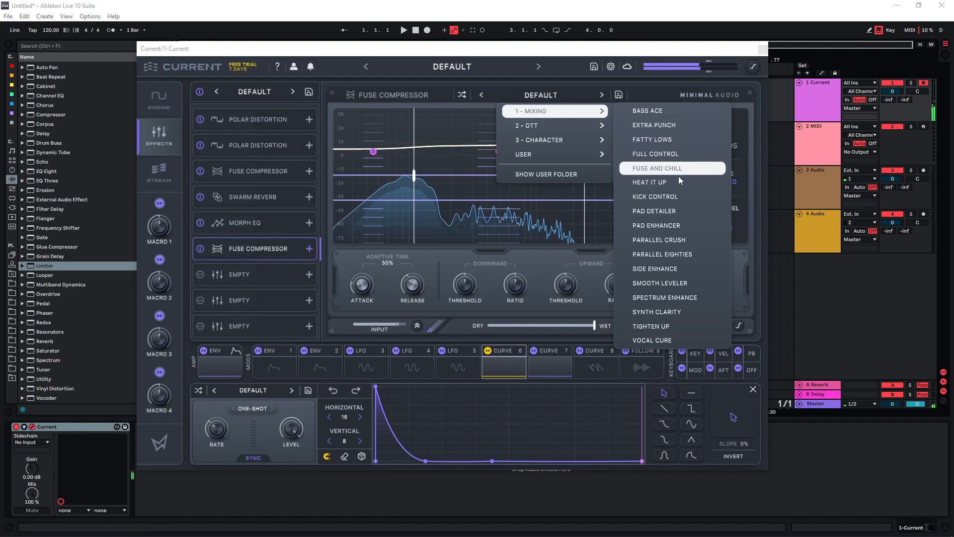
{"action": "left_click", "coordinate": [657, 312]}
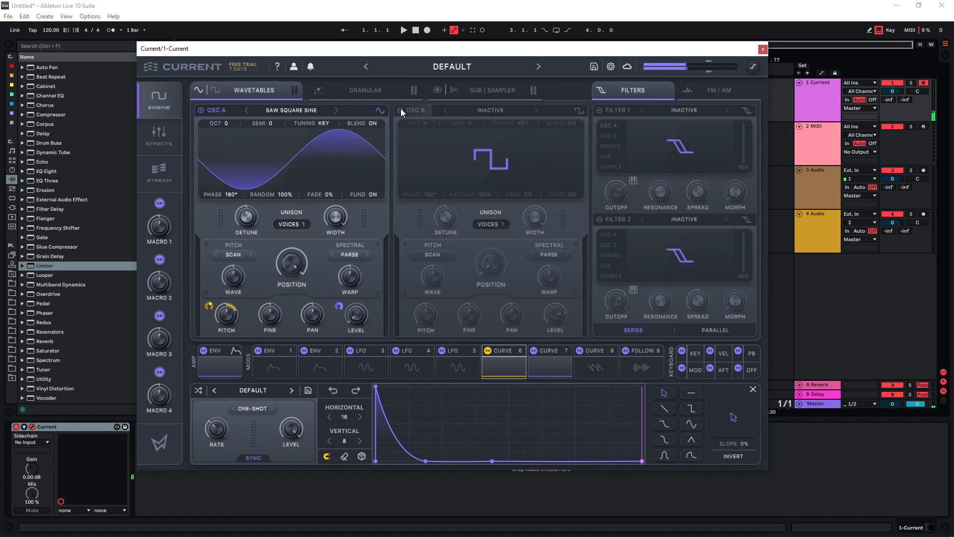
Enable oscillator B and load the Caterpillar wavetable from the Fracture collection.
{"action": "left_click", "coordinate": [401, 109]}
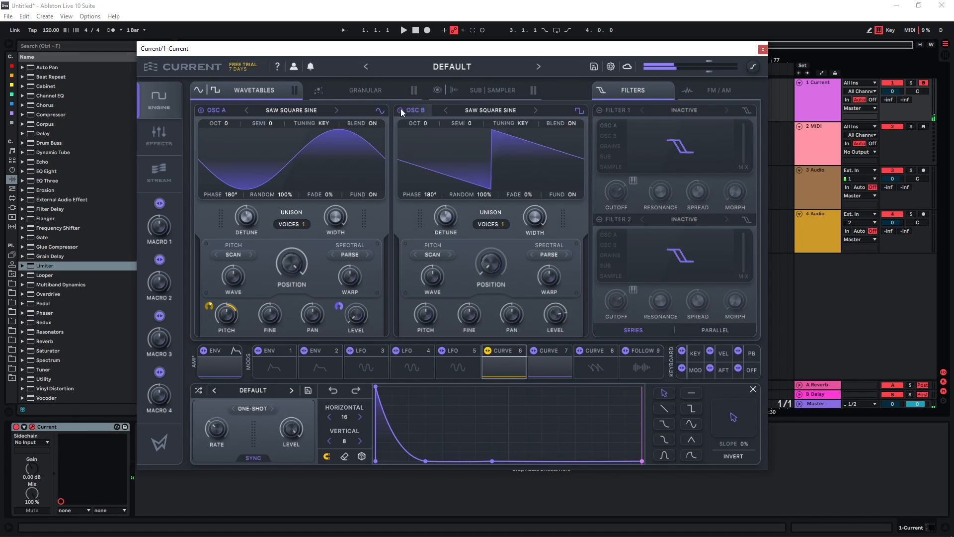
{"action": "left_click", "coordinate": [493, 182]}
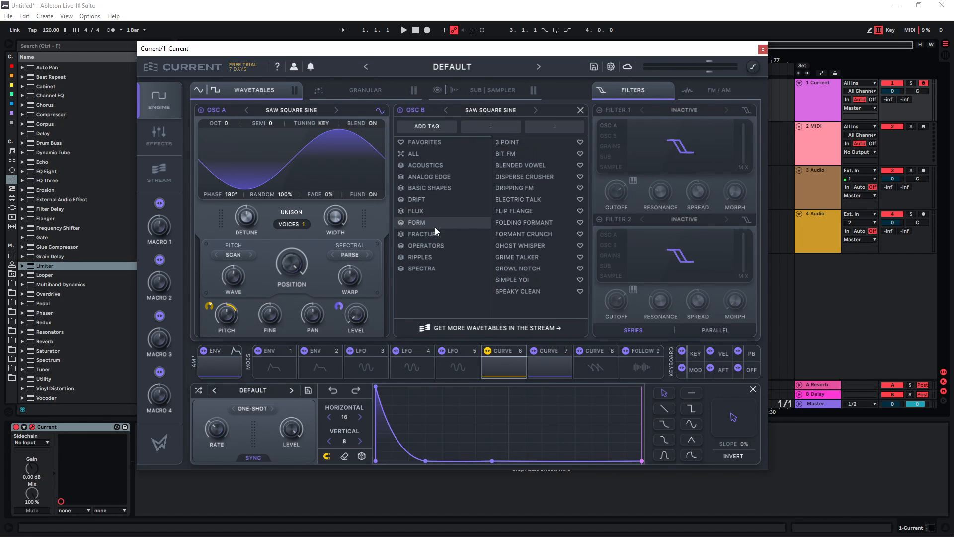
{"action": "left_click", "coordinate": [436, 232]}
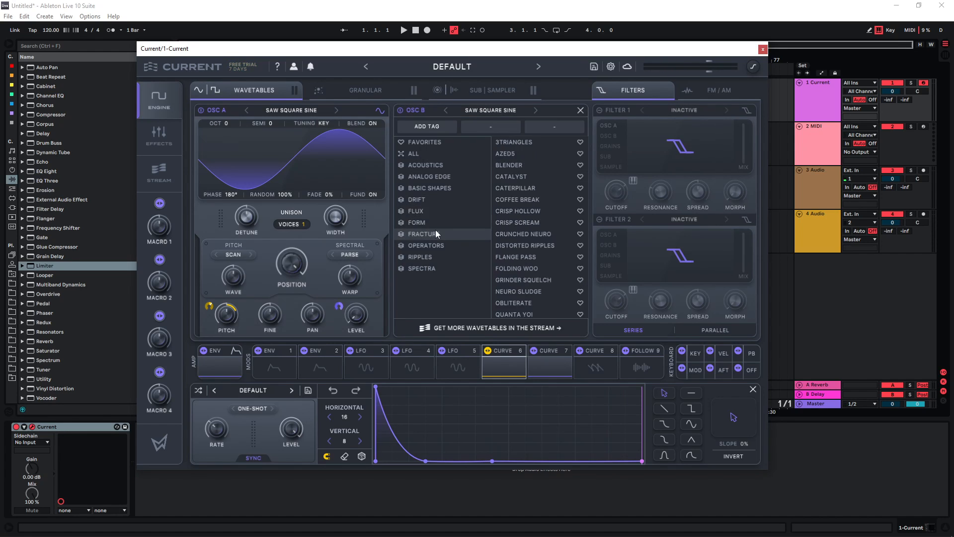
{"action": "left_click", "coordinate": [523, 189]}
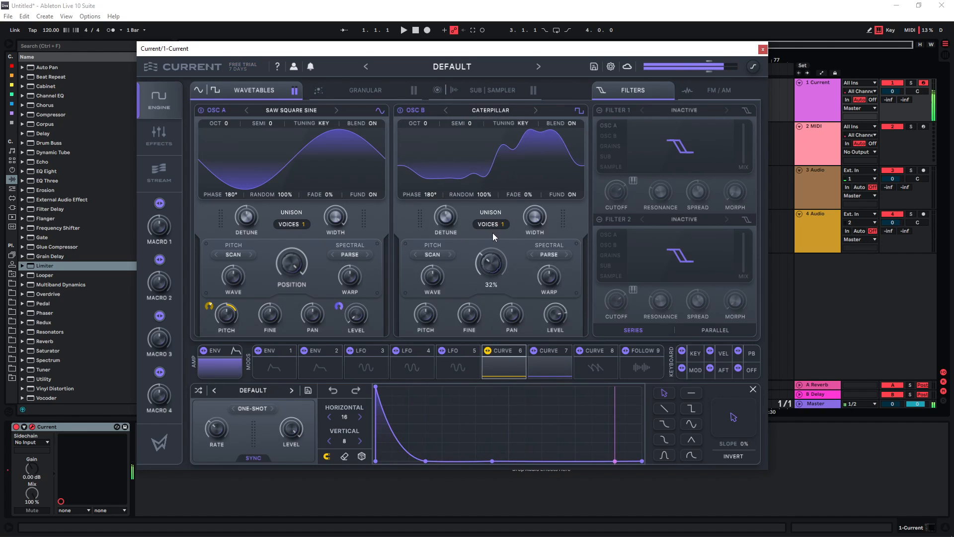
Assign Curve 8 as a modulator of oscillator B's wavetable position and level.
{"action": "left_click", "coordinate": [595, 350]}
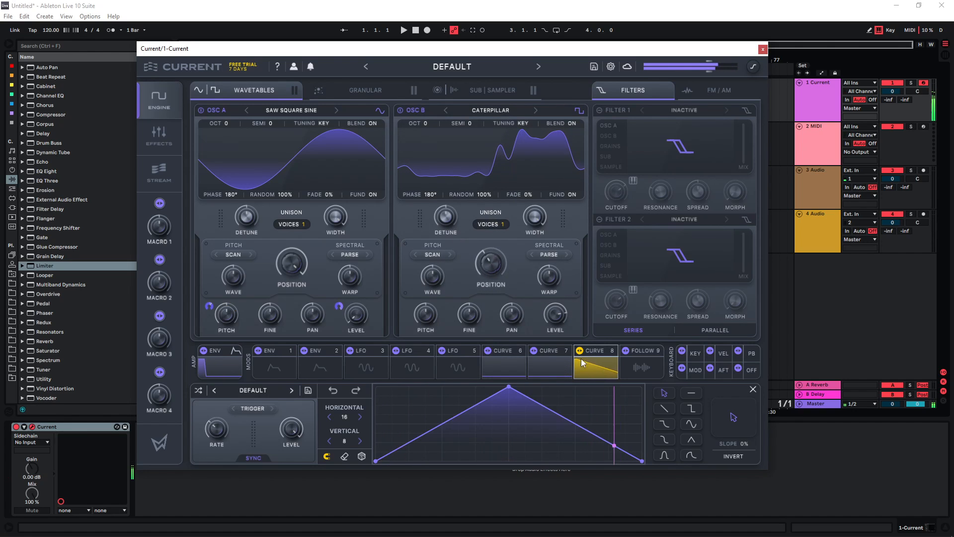
{"action": "left_click_drag", "start_coordinate": [581, 351], "coordinate": [468, 249]}
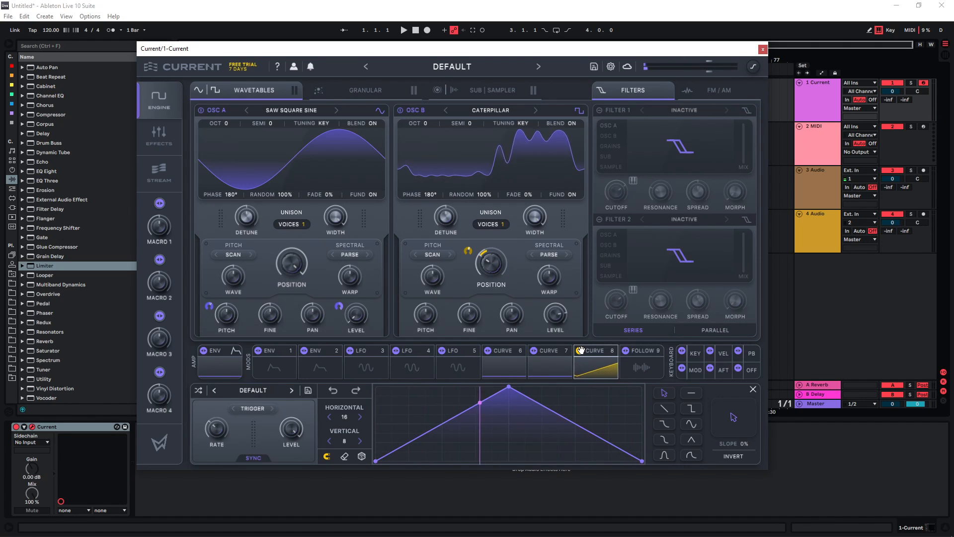
{"action": "left_click_drag", "start_coordinate": [580, 350], "coordinate": [555, 314]}
Reshape Curve 8 with its peak at the first grid division and half height, followed by an outward-bowed decay.
{"action": "left_click_drag", "start_coordinate": [509, 386], "coordinate": [409, 414]}
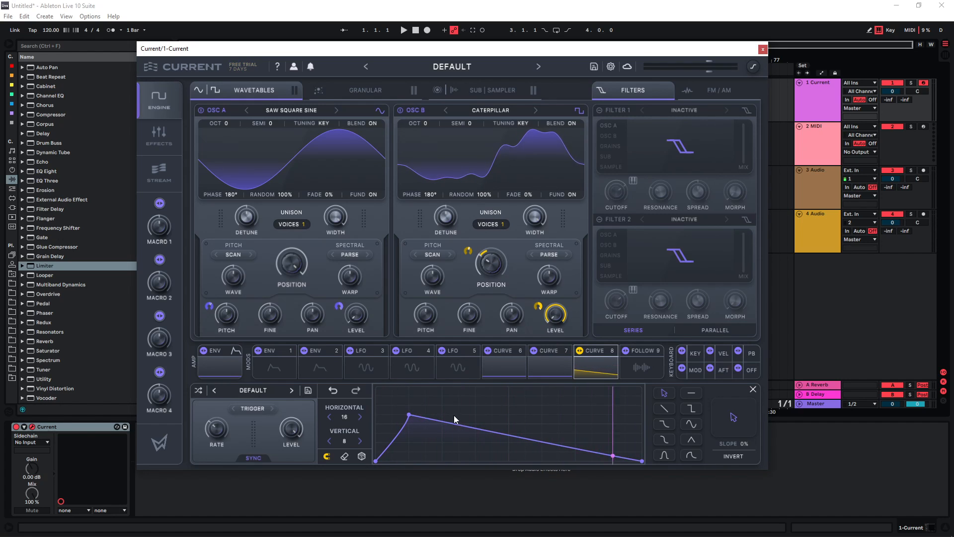
{"action": "left_click_drag", "start_coordinate": [409, 415], "coordinate": [408, 426]}
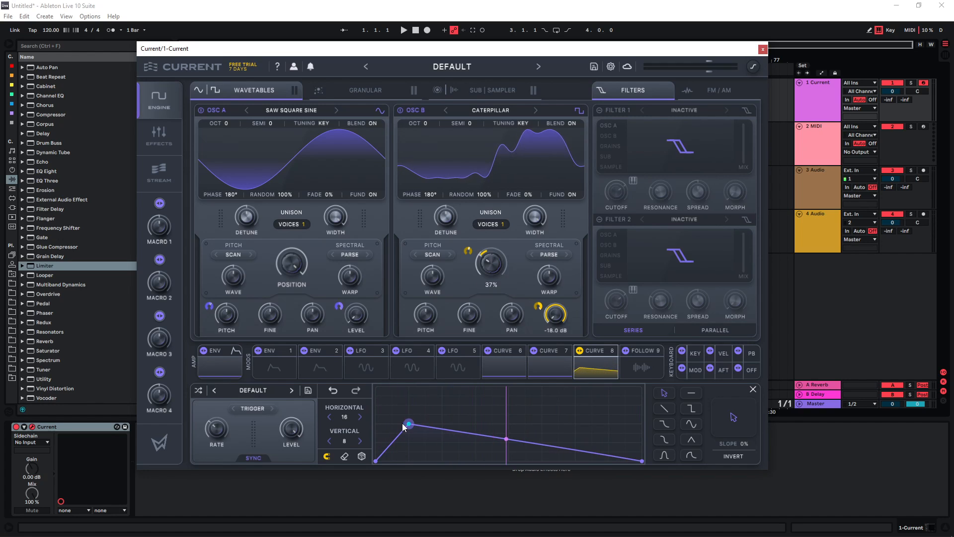
{"action": "left_click_drag", "start_coordinate": [479, 434], "coordinate": [494, 410]}
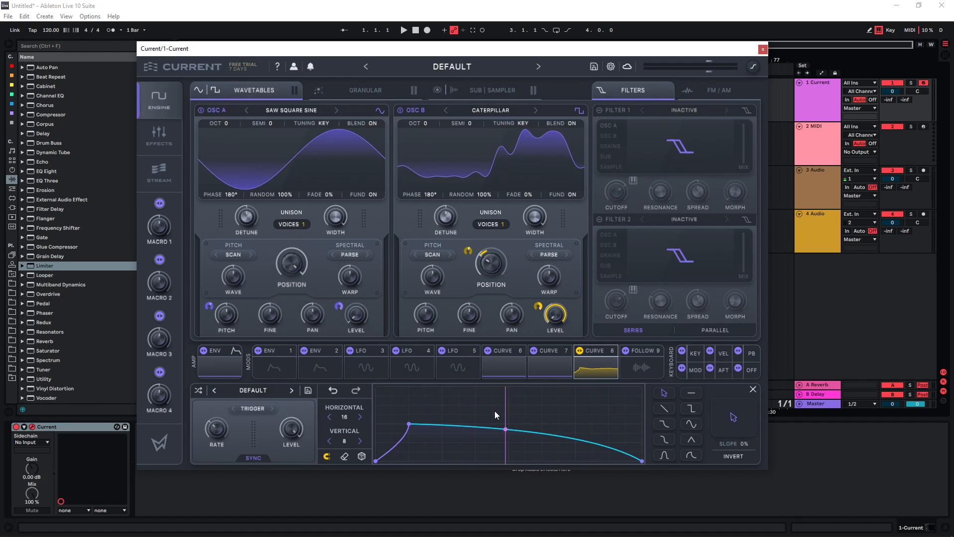
{"action": "left_click_drag", "start_coordinate": [409, 424], "coordinate": [392, 426]}
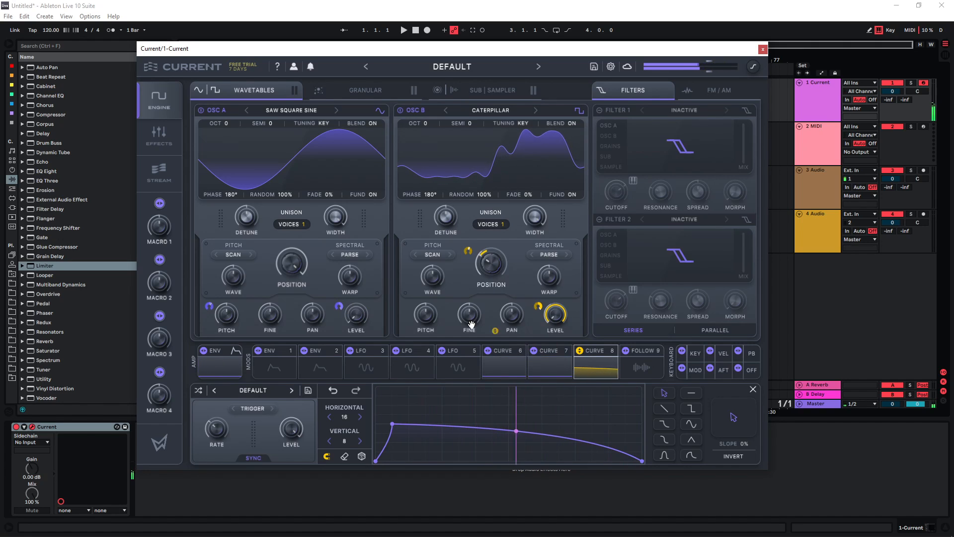
Assign Curve 8 to oscillator B's pitch and set the curve's playback mode to One-Shot.
{"action": "left_click_drag", "start_coordinate": [409, 306], "coordinate": [414, 337]}
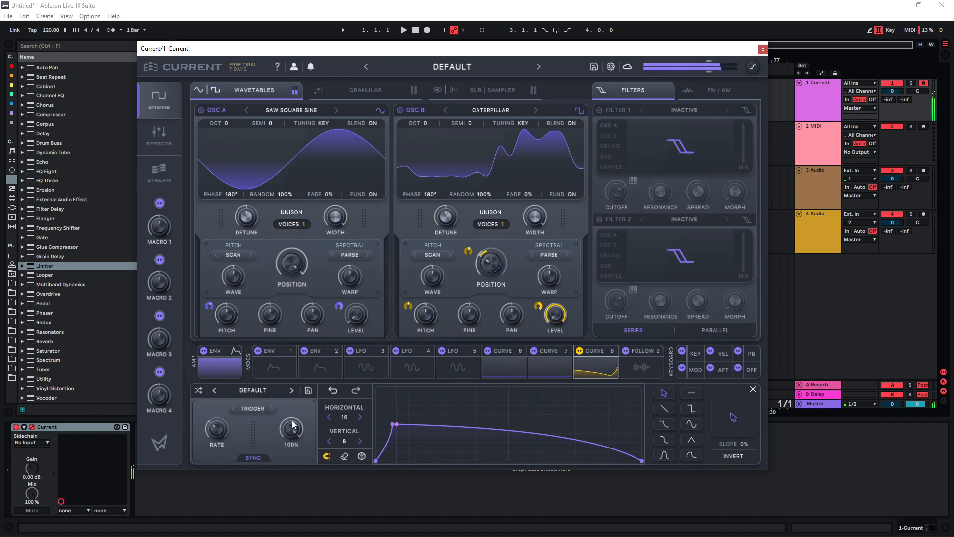
{"action": "left_click", "coordinate": [260, 407]}
{"action": "left_click", "coordinate": [268, 450]}
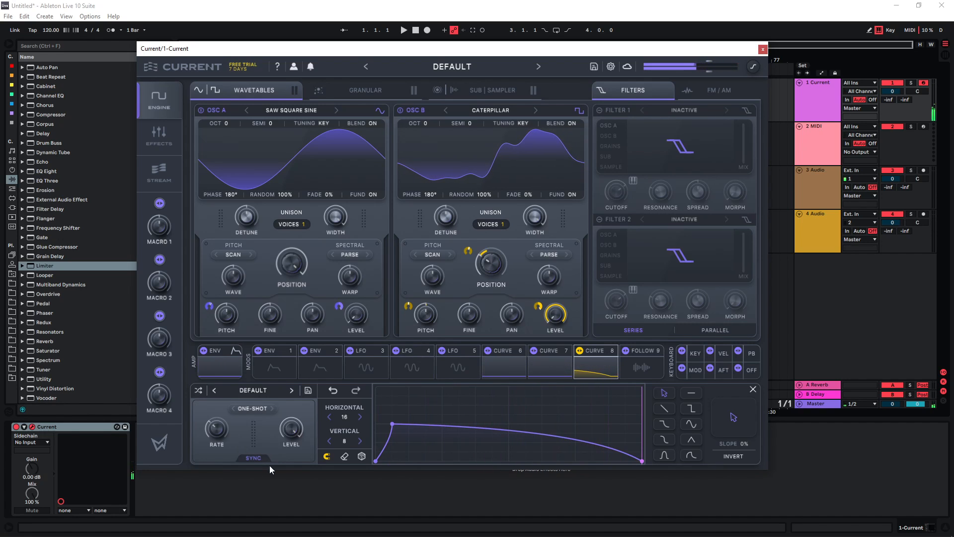
Set oscillator B to 3 unison voices, try octave +2, and settle on octave +1.
{"action": "left_click_drag", "start_coordinate": [502, 224], "coordinate": [527, 226]}
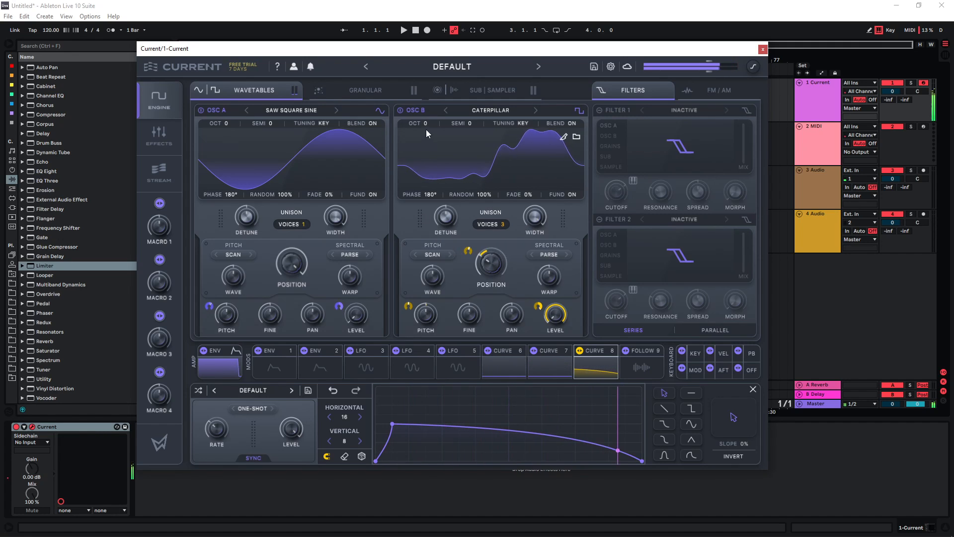
{"action": "left_click_drag", "start_coordinate": [429, 118], "coordinate": [431, 98]}
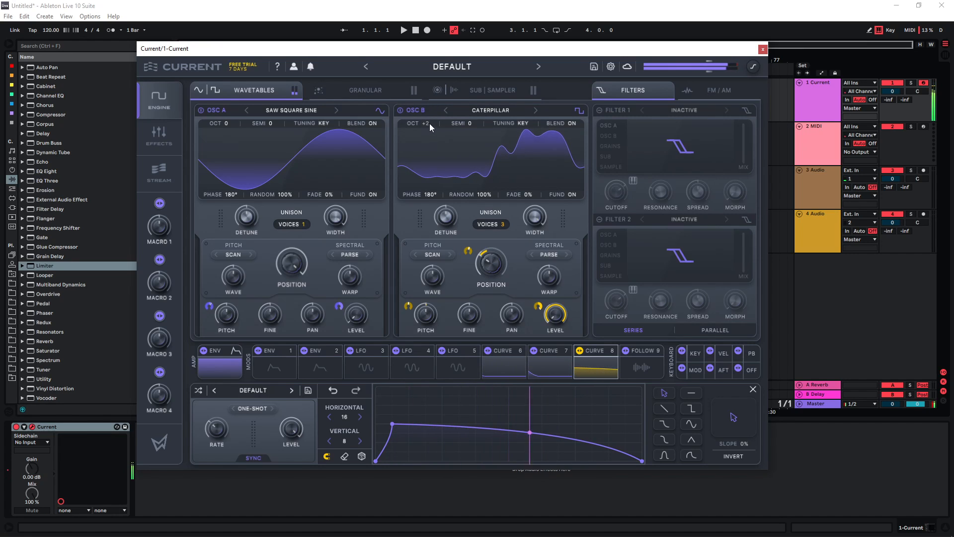
{"action": "left_click_drag", "start_coordinate": [429, 123], "coordinate": [427, 141]}
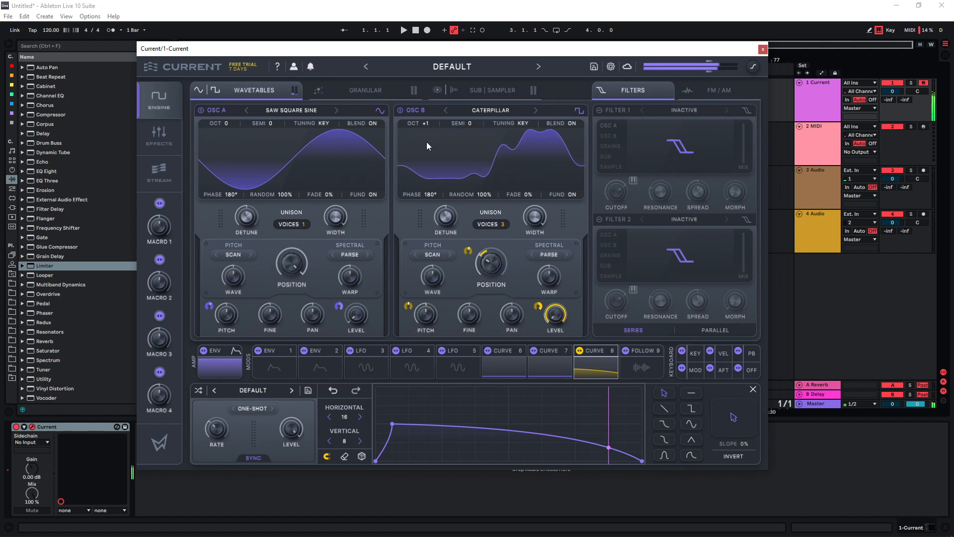
Move the newest Polar Distortion up to the fourth effect slot, ahead of the Swarm Reverb, and load its preset Blade Driver.
{"action": "left_click", "coordinate": [159, 134]}
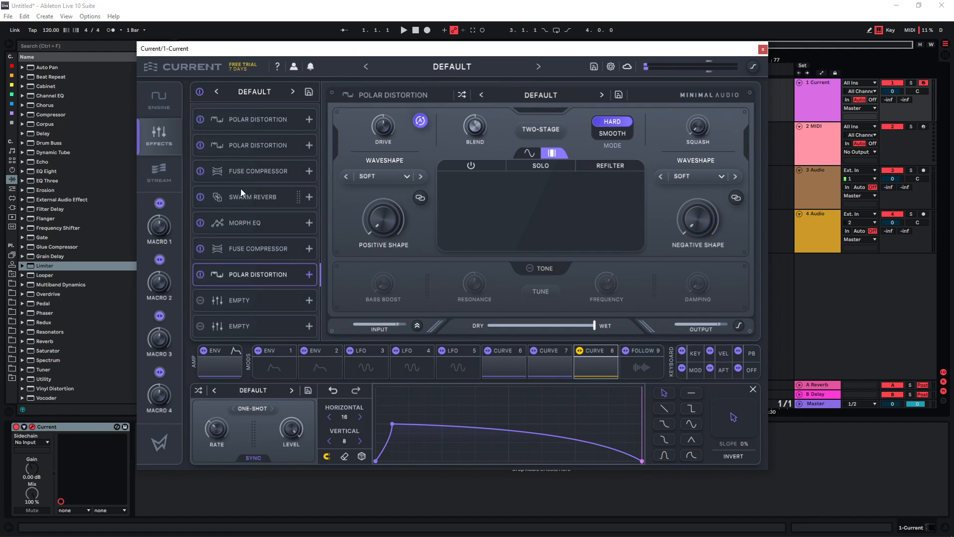
{"action": "left_click_drag", "start_coordinate": [251, 274], "coordinate": [255, 195]}
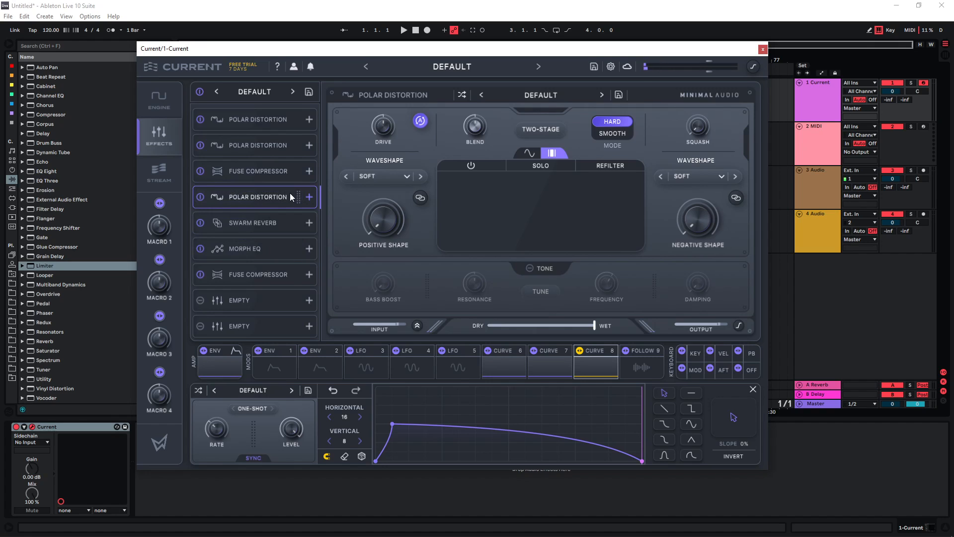
{"action": "left_click", "coordinate": [557, 94]}
{"action": "mouse_move", "coordinate": [544, 127]}
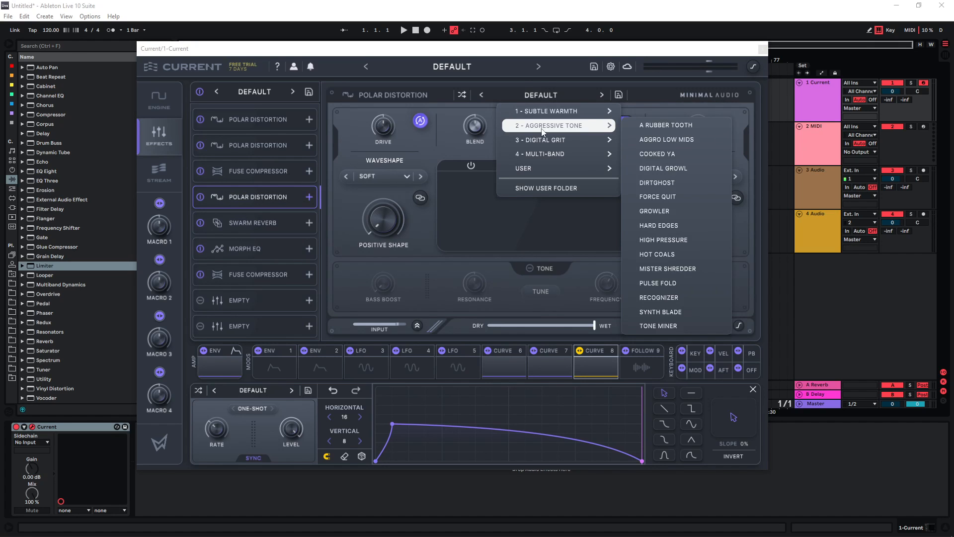
{"action": "left_click", "coordinate": [661, 154]}
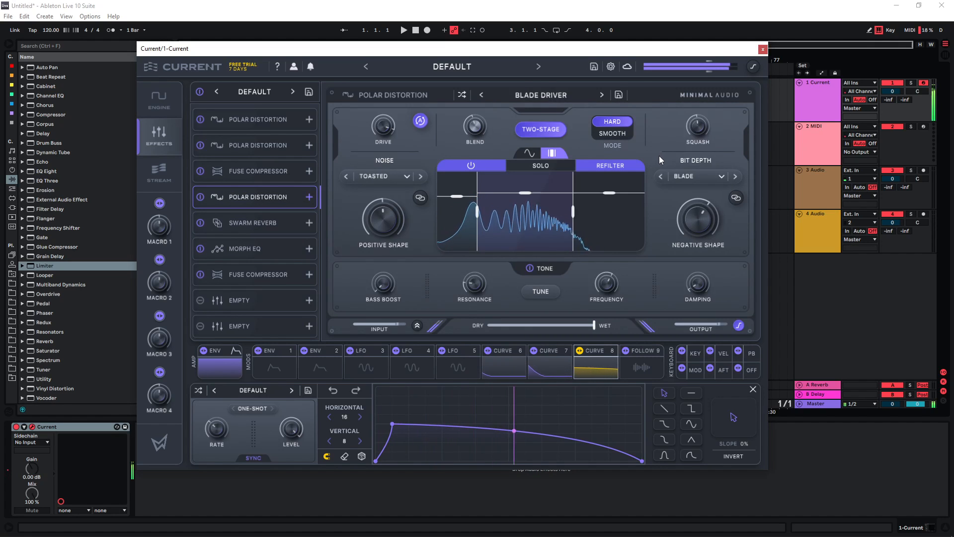
Add a Fuse Compressor in the eighth effect slot and load its preset Full Control.
{"action": "left_click", "coordinate": [159, 100]}
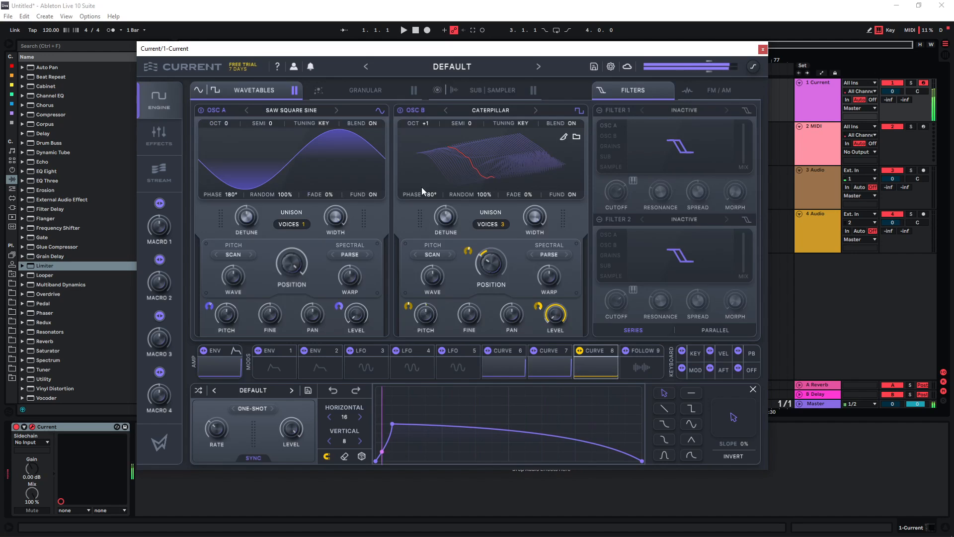
{"action": "left_click", "coordinate": [158, 137]}
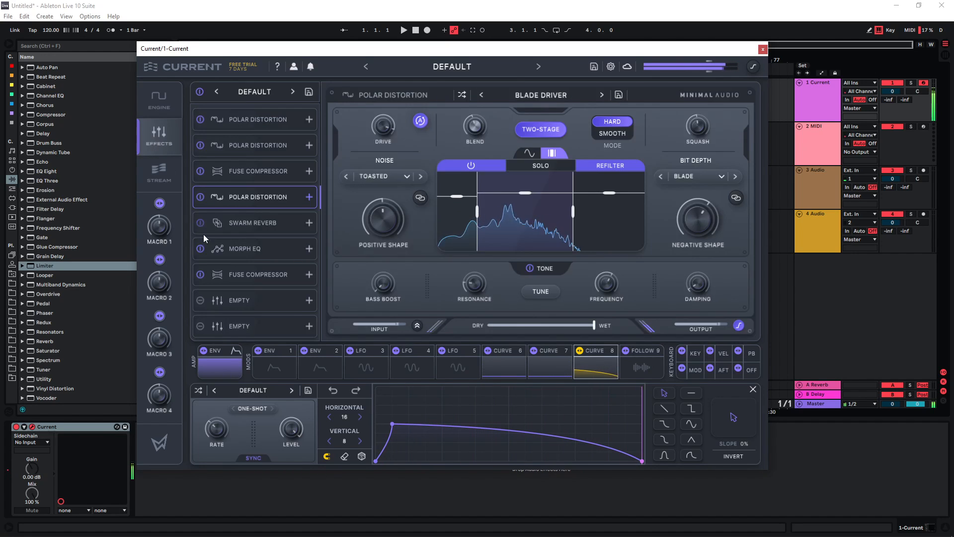
{"action": "left_click", "coordinate": [248, 300]}
{"action": "left_click", "coordinate": [542, 95]}
{"action": "mouse_move", "coordinate": [539, 143]}
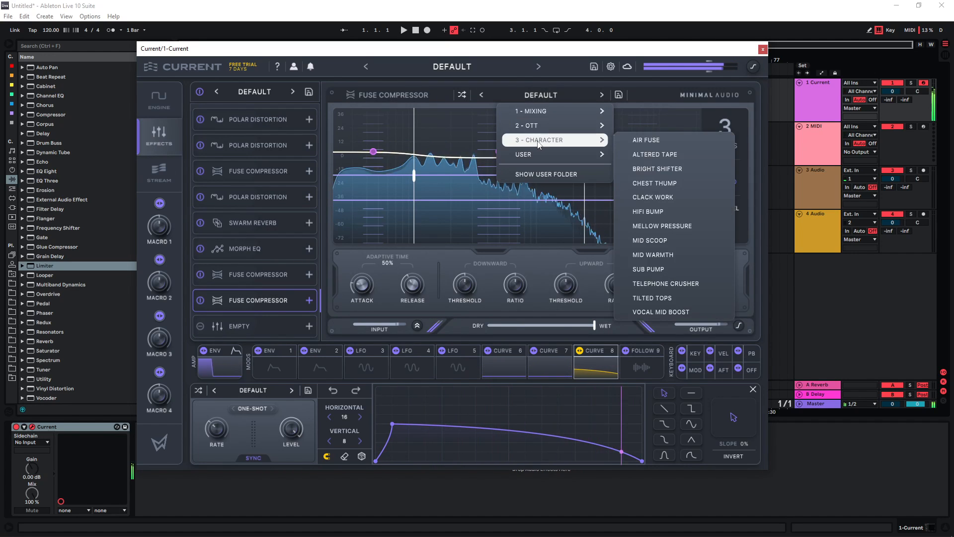
Set oscillator B's octave to 0 and return to the effects chain.
{"action": "left_click", "coordinate": [159, 100]}
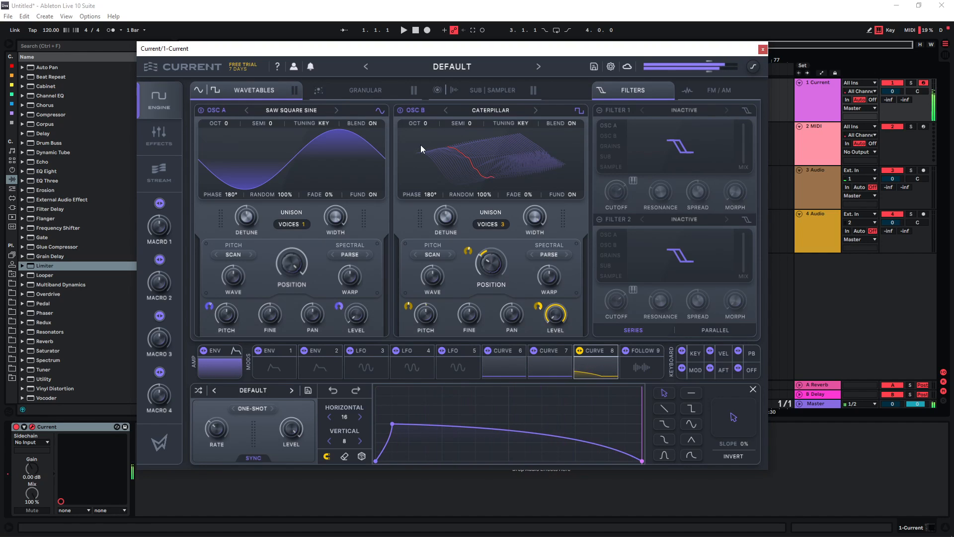
{"action": "left_click_drag", "start_coordinate": [419, 160], "coordinate": [421, 145]}
{"action": "left_click", "coordinate": [170, 148]}
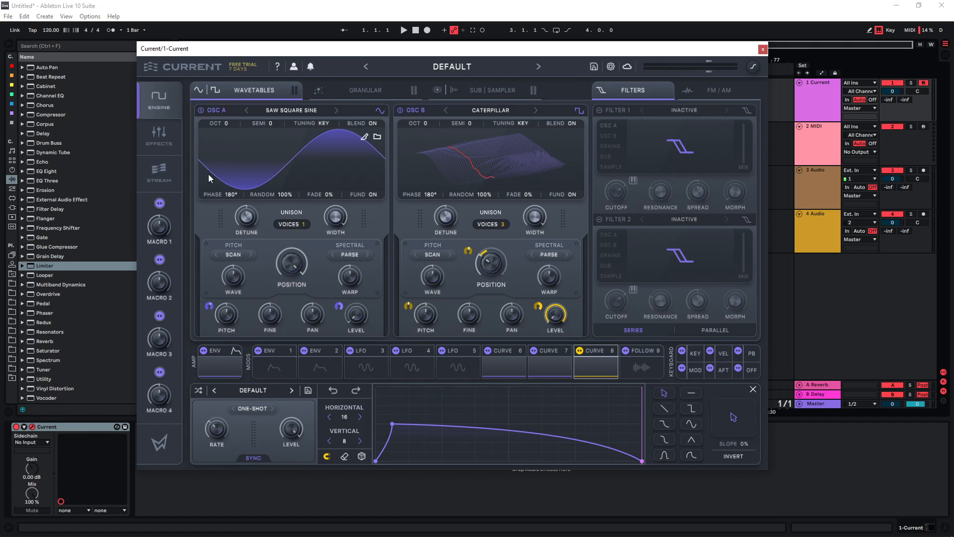
{"action": "left_click", "coordinate": [160, 135]}
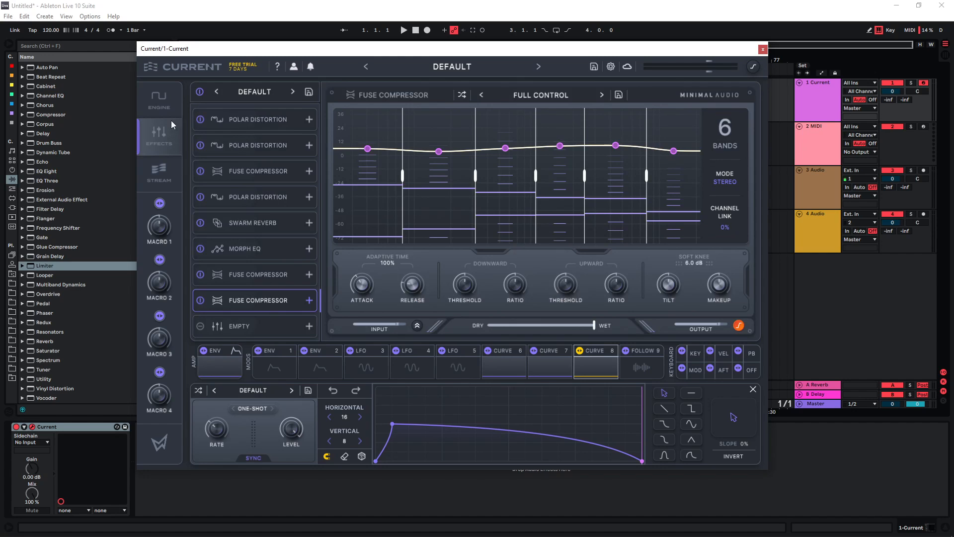